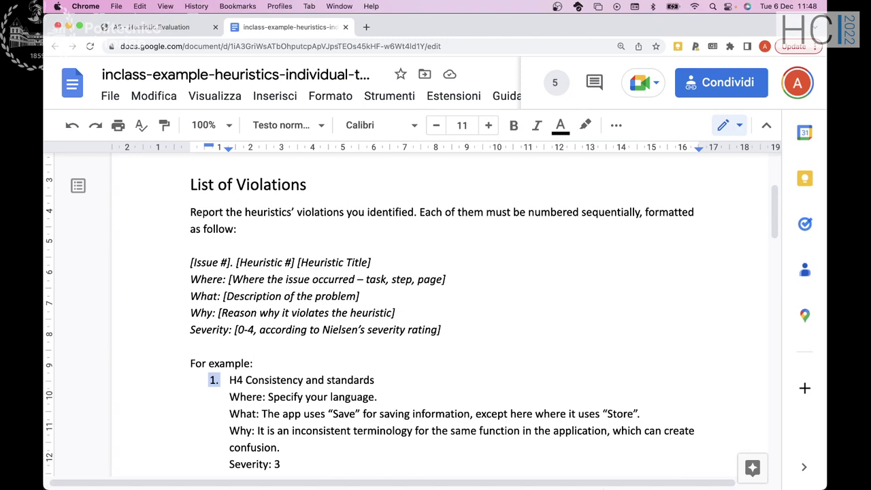
Step: Review the violation entry format under List of Violations, covering heuristic number and title, Where, What, Why and Severity
left_click(681, 470)
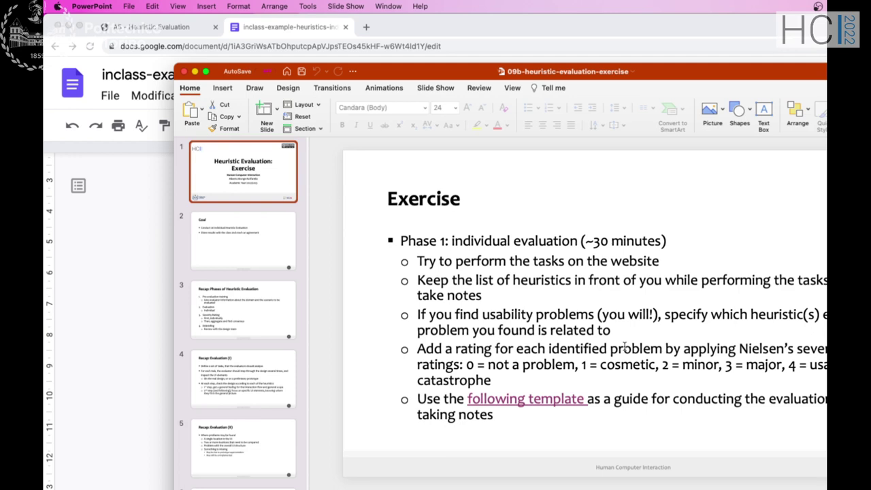
left_click(137, 265)
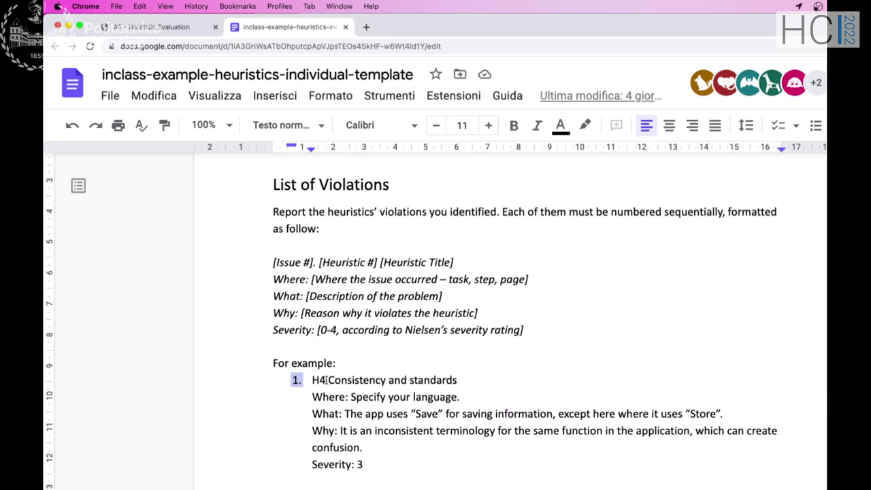
left_click(326, 380)
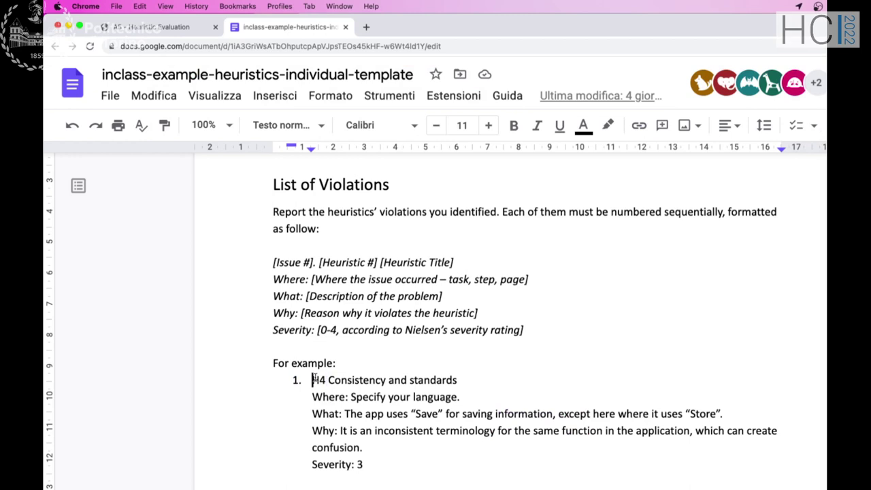
left_click_drag(312, 380, 458, 379)
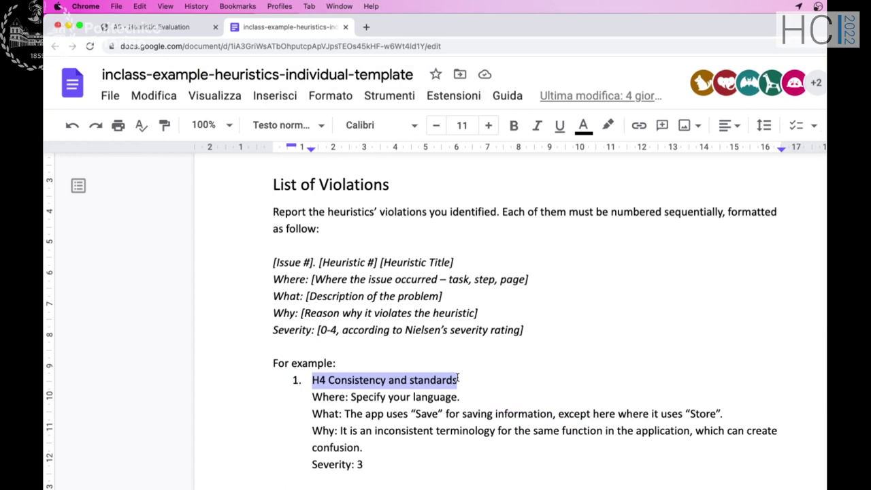
double_click(336, 399)
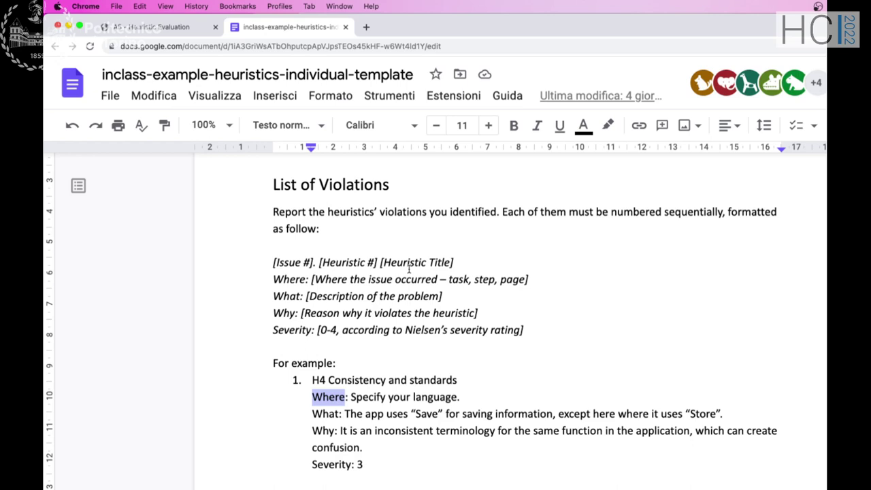
double_click(291, 298)
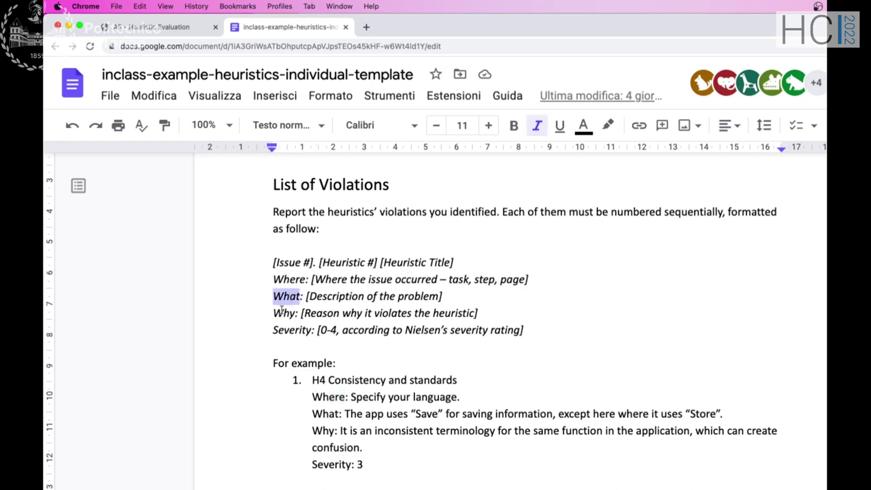
double_click(285, 314)
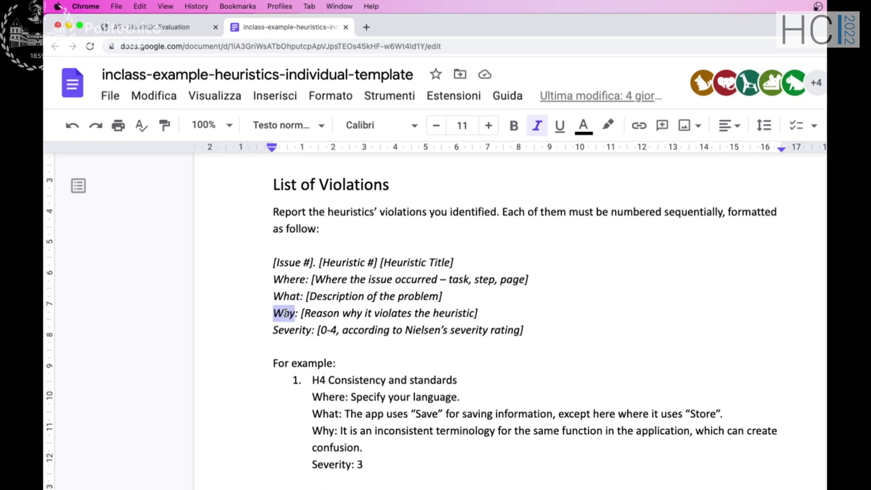
left_click_drag(313, 263, 469, 259)
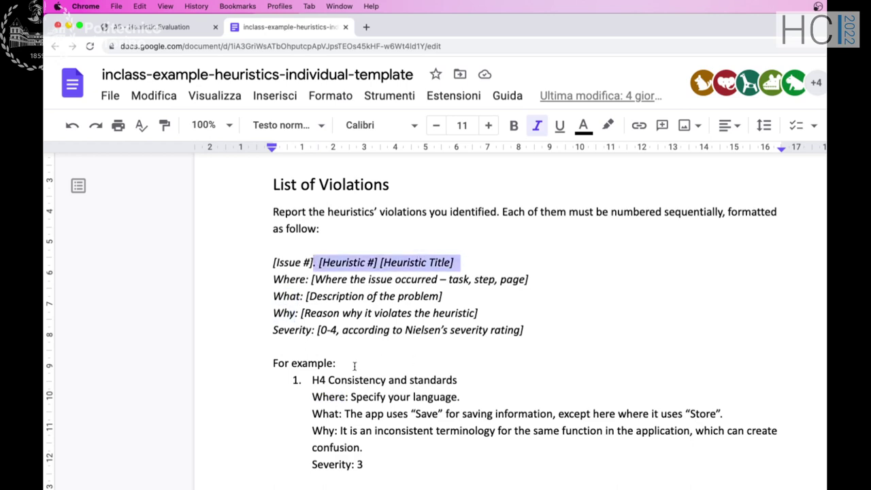
Step: Read through the numbered example violation about consistency and standards, line by line from heuristic title to severity
left_click_drag(313, 379, 371, 461)
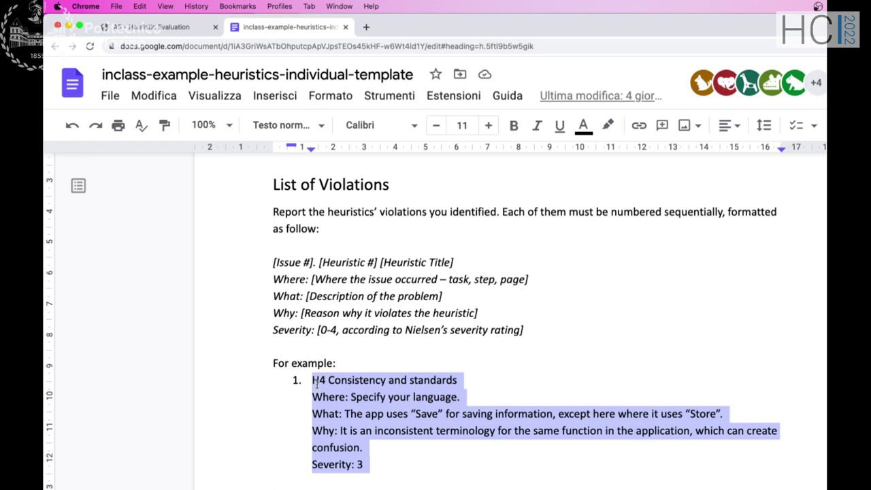
double_click(317, 381)
left_click(338, 397)
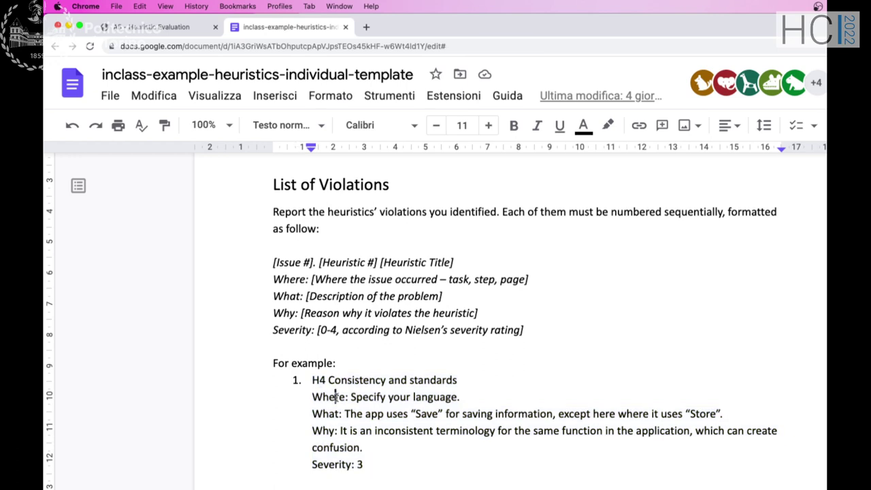
double_click(339, 397)
left_click_drag(354, 397, 462, 397)
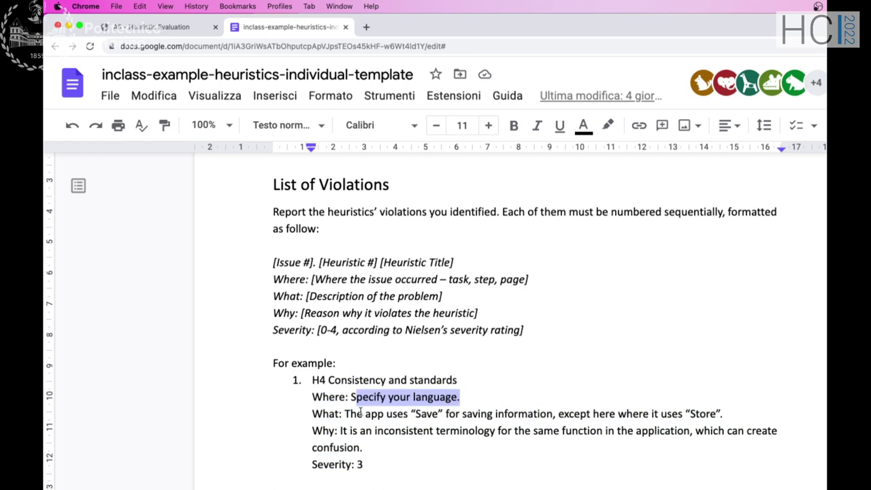
left_click_drag(348, 414, 446, 414)
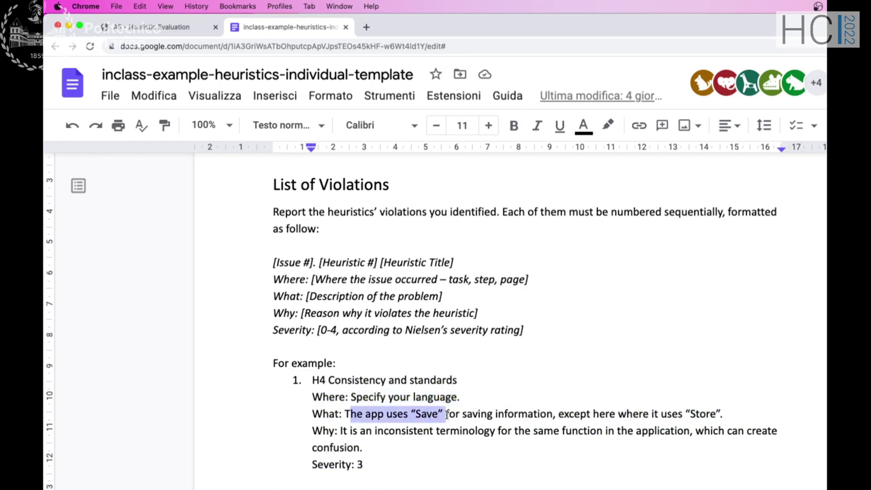
double_click(479, 414)
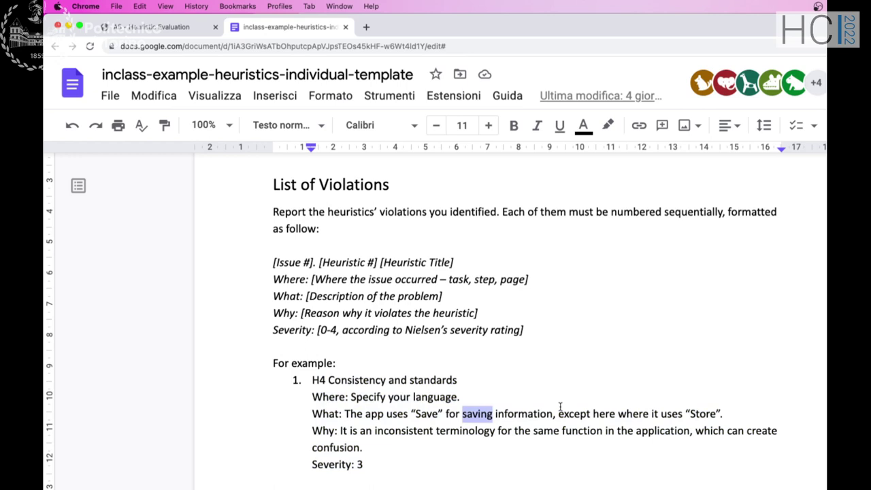
left_click_drag(335, 431, 371, 447)
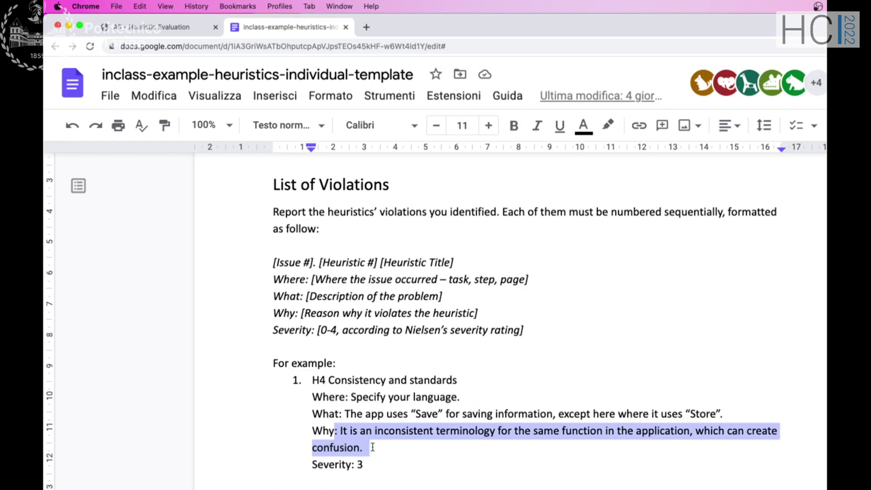
triple_click(343, 461)
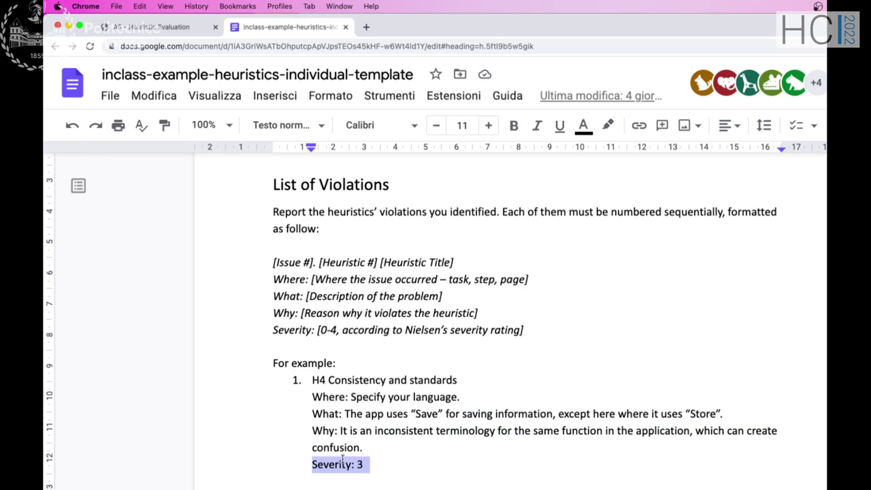
Step: Examine the Summary and Recommendations section, including its violations table for each heuristic and closing instructions, and return to the example violation
scroll(342, 460, "down", 2)
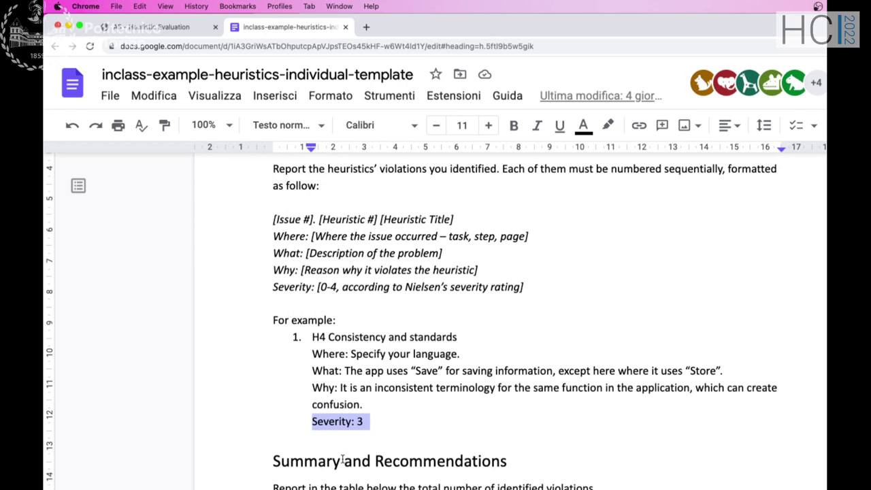
scroll(342, 461, "down", 10)
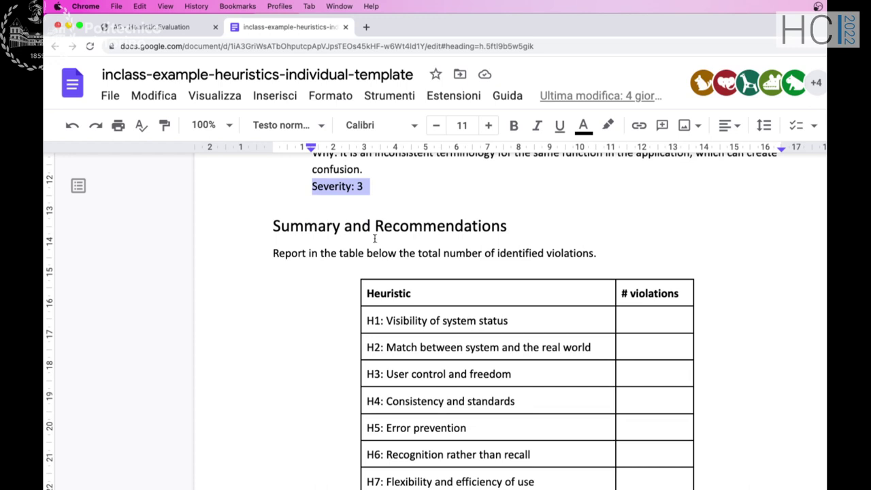
left_click(635, 311)
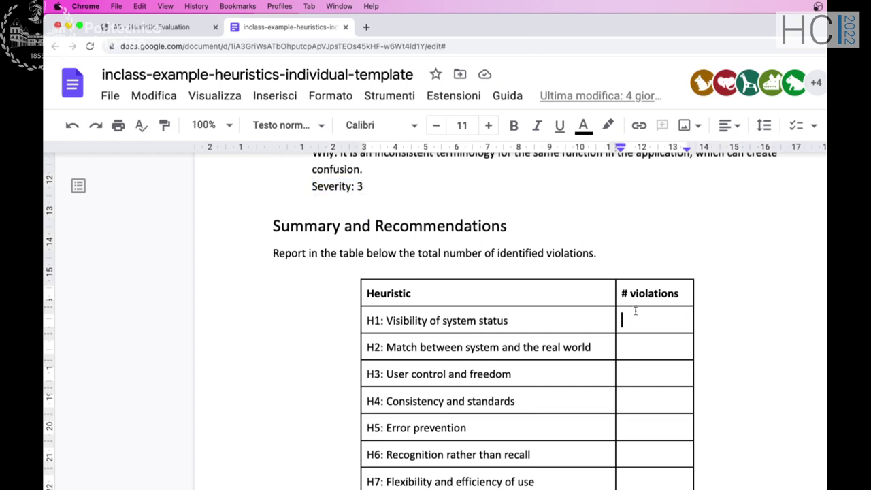
scroll(635, 311, "down", 1)
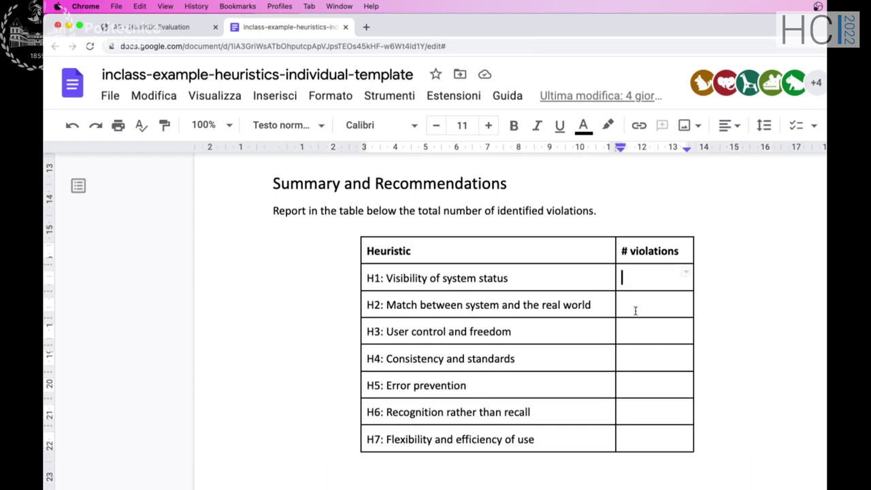
scroll(635, 311, "up", 1)
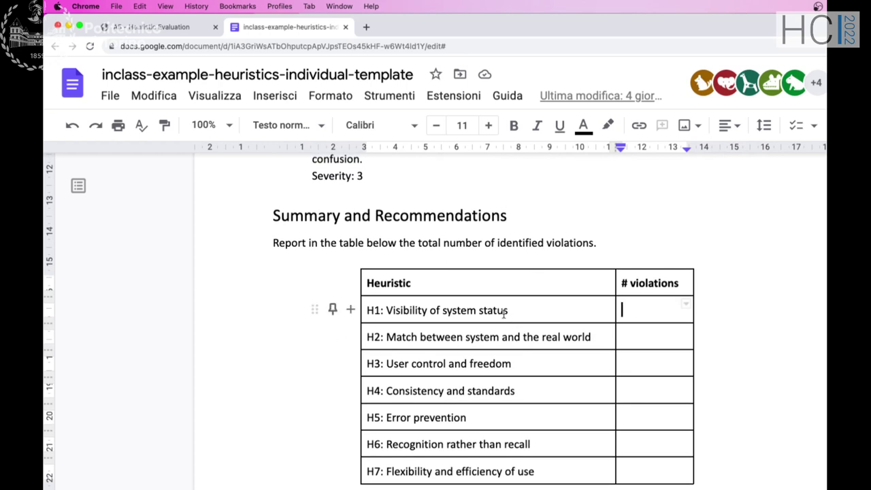
left_click_drag(504, 314, 510, 443)
scroll(510, 449, "down", 5)
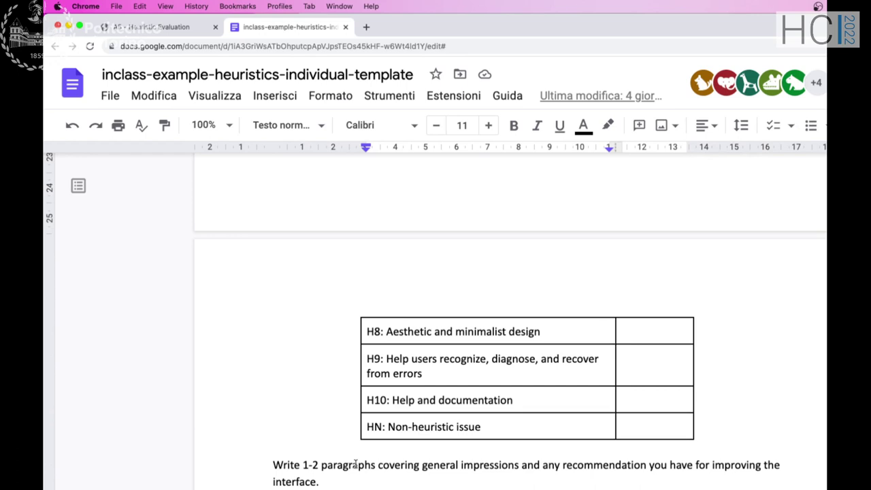
scroll(355, 465, "down", 1)
left_click_drag(305, 461, 284, 411)
scroll(285, 410, "up", 5)
left_click(284, 410)
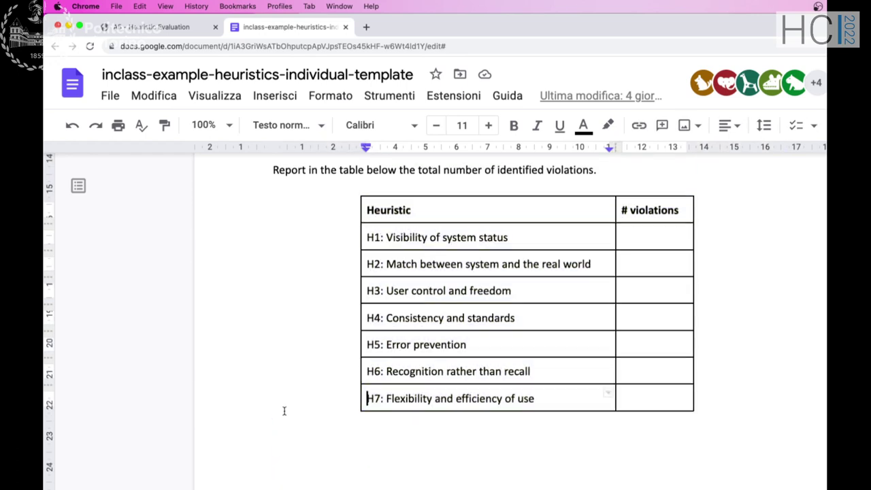
scroll(285, 410, "up", 3)
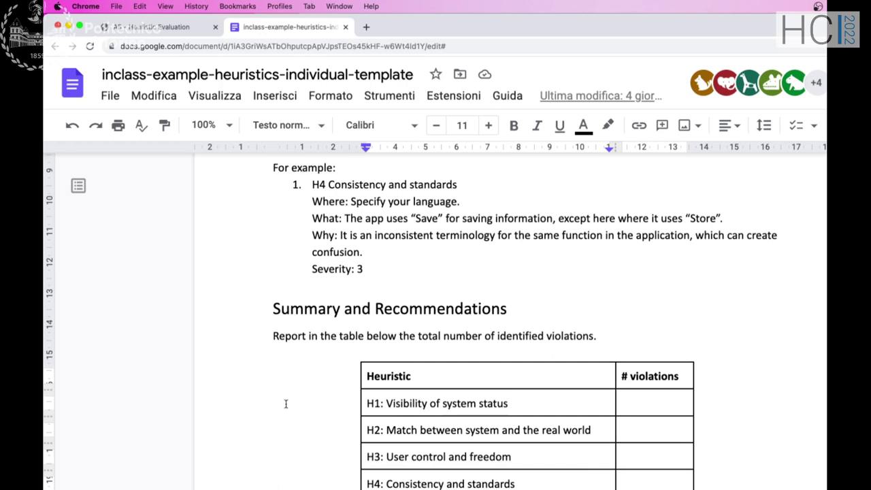
left_click_drag(312, 184, 369, 274)
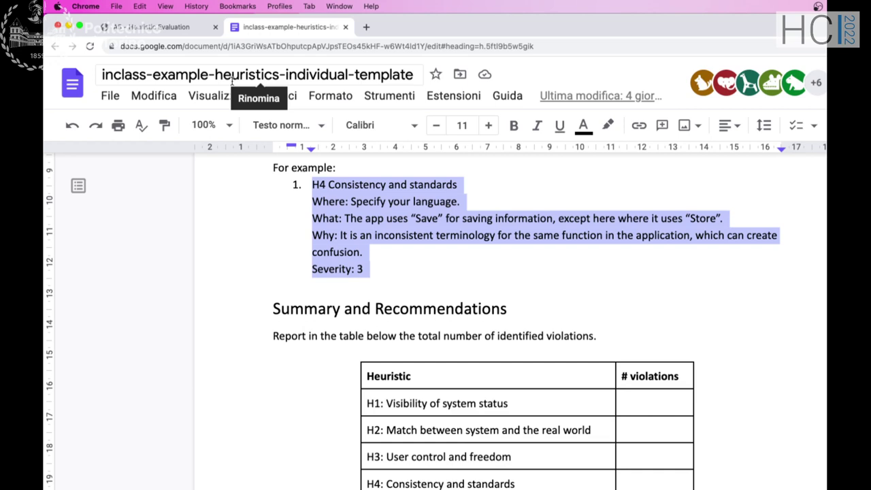
Step: Leave the OBS window and return to the inclass-example-heuristics-individual-template document in Chrome
left_click(818, 7)
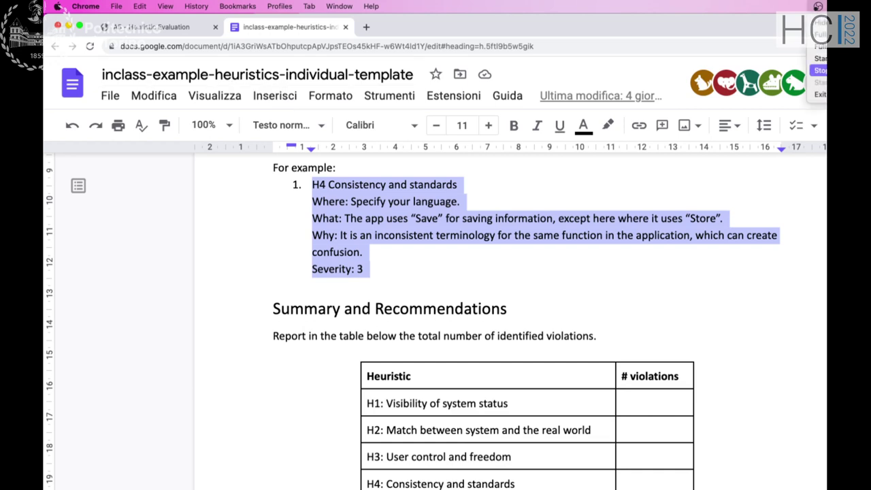
left_click(821, 70)
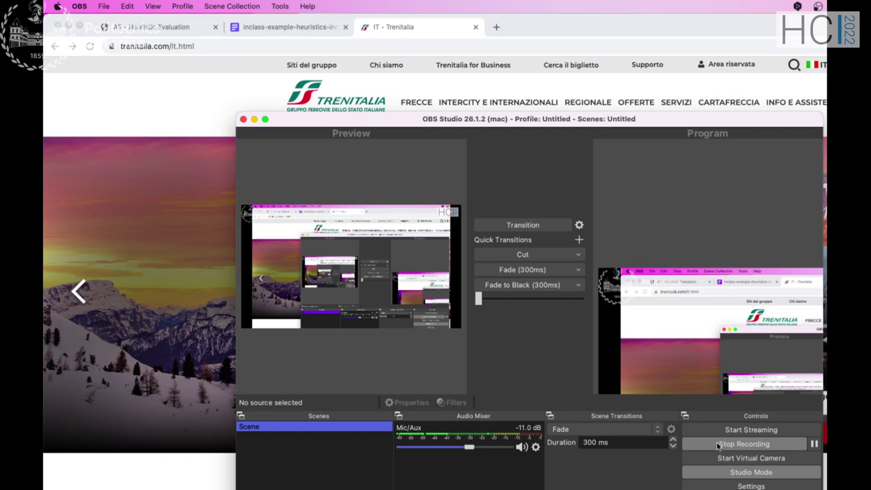
left_click(163, 120)
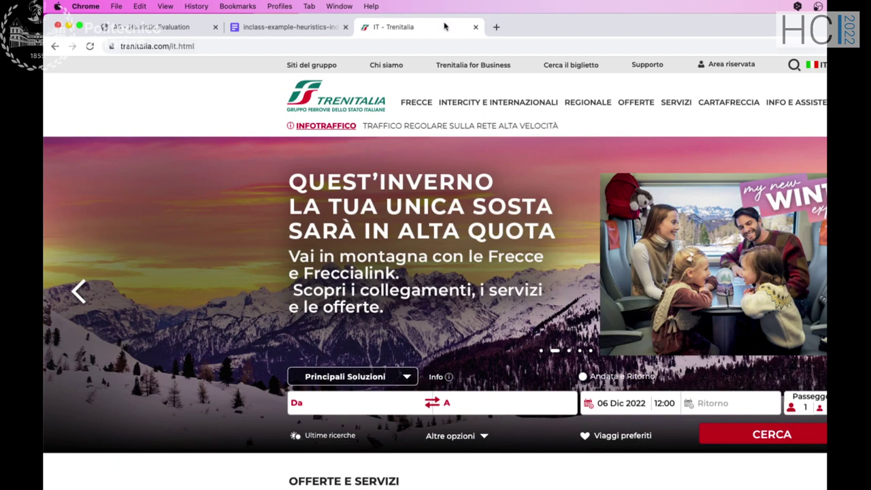
left_click(314, 32)
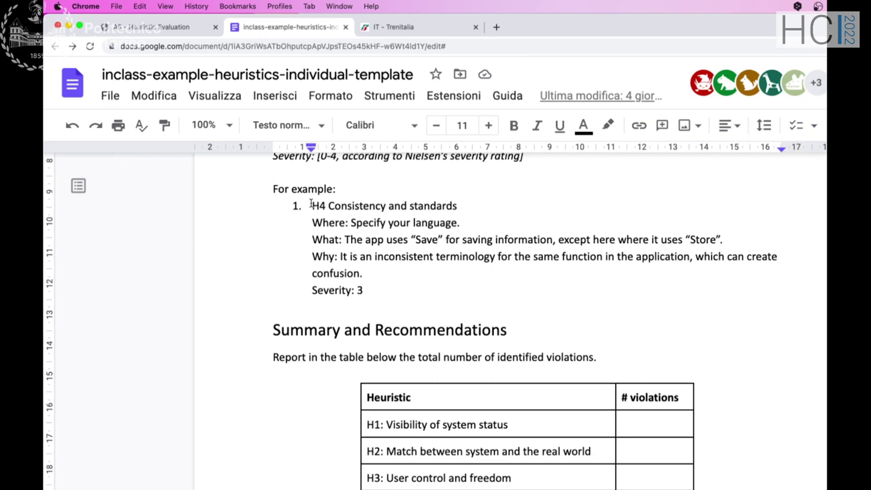
scroll(315, 206, "up", 1)
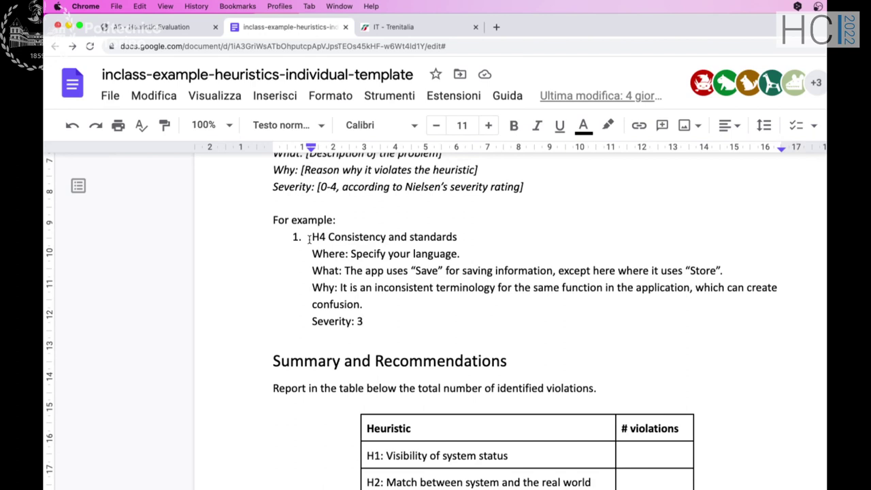
left_click(312, 236, "shift")
key("BackSpace")
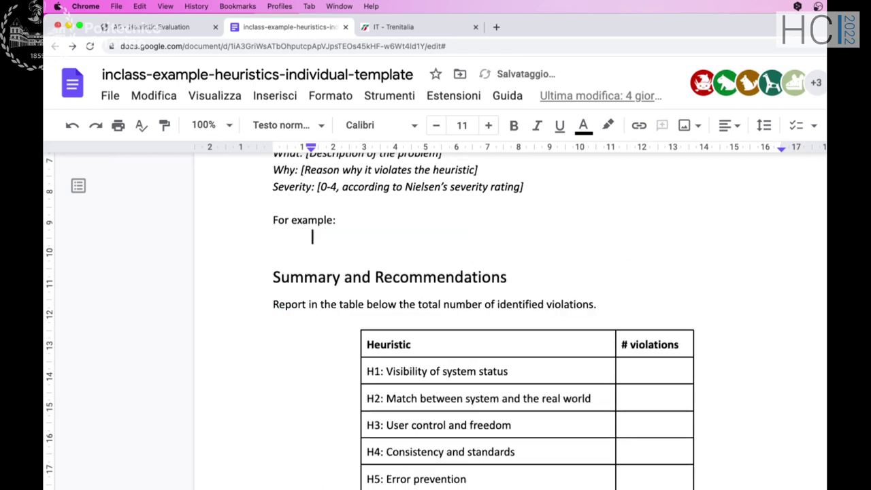
key("super+z")
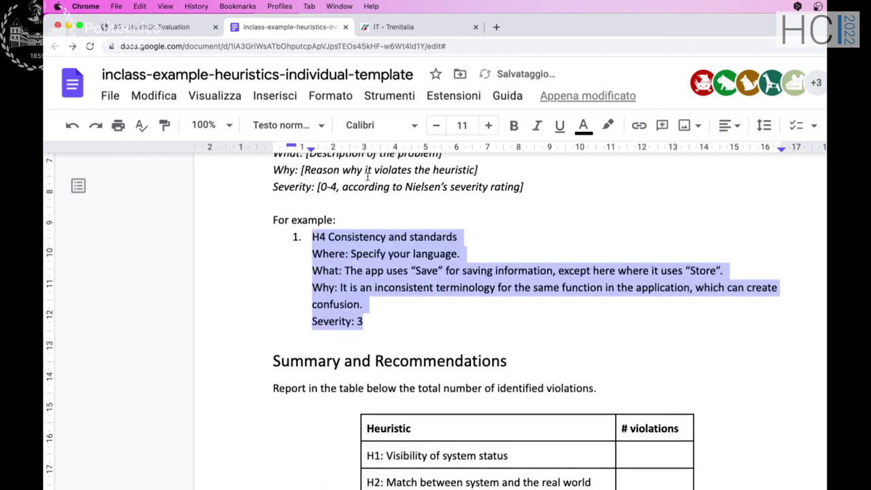
Step: Replace the example violation's heuristic title with H1, checking the heuristics table in the A5 assignment PDF
left_click(313, 239)
left_click(469, 235, "shift")
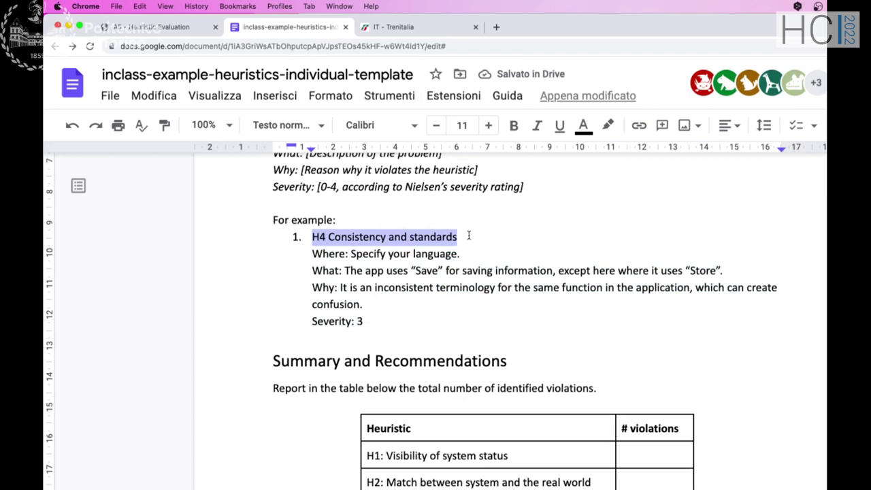
type("H1")
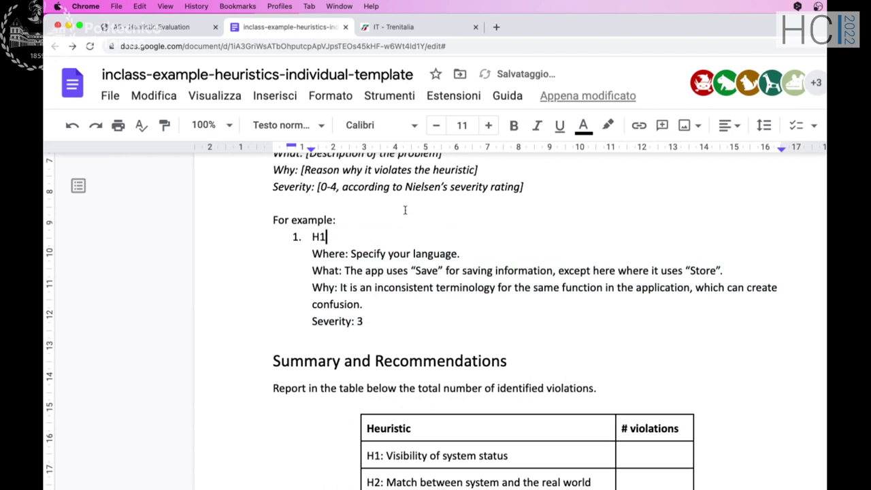
left_click(182, 30)
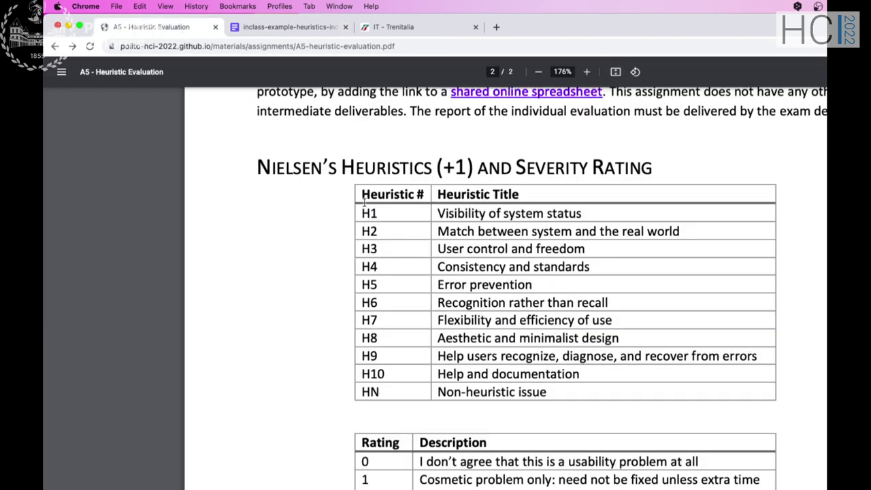
left_click(289, 27)
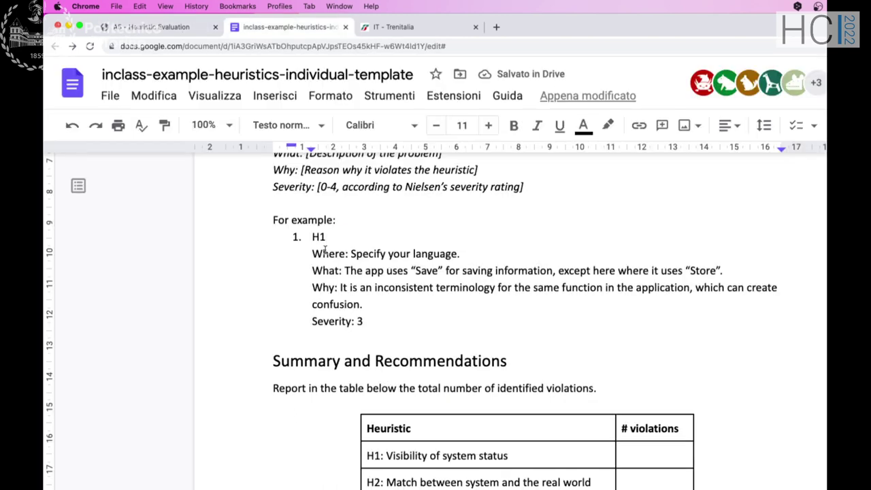
left_click_drag(312, 253, 407, 320)
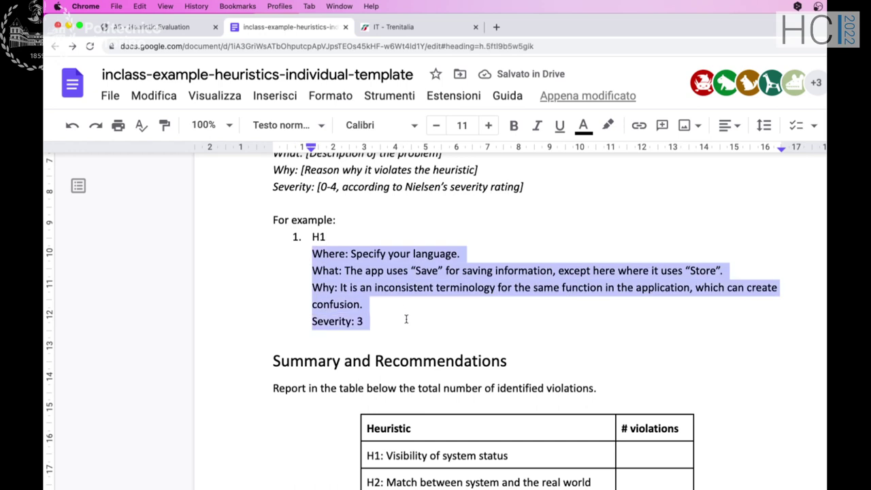
key("BackSpace")
left_click(372, 236)
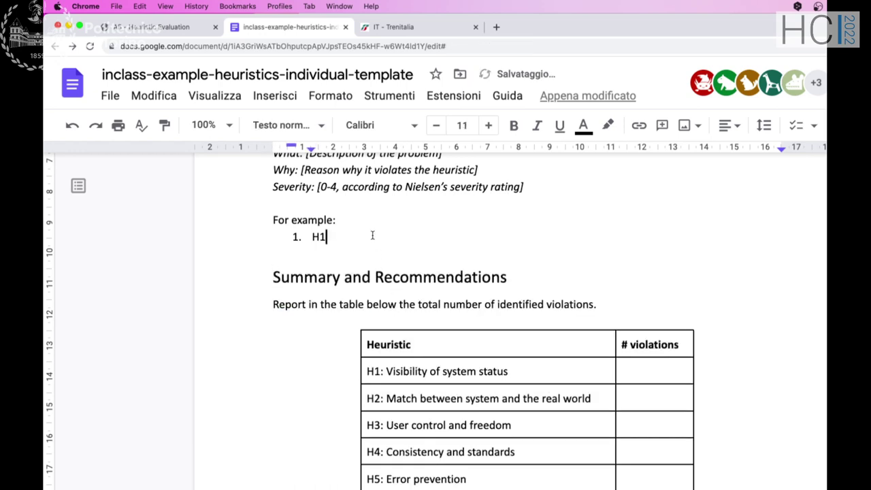
key("super+z")
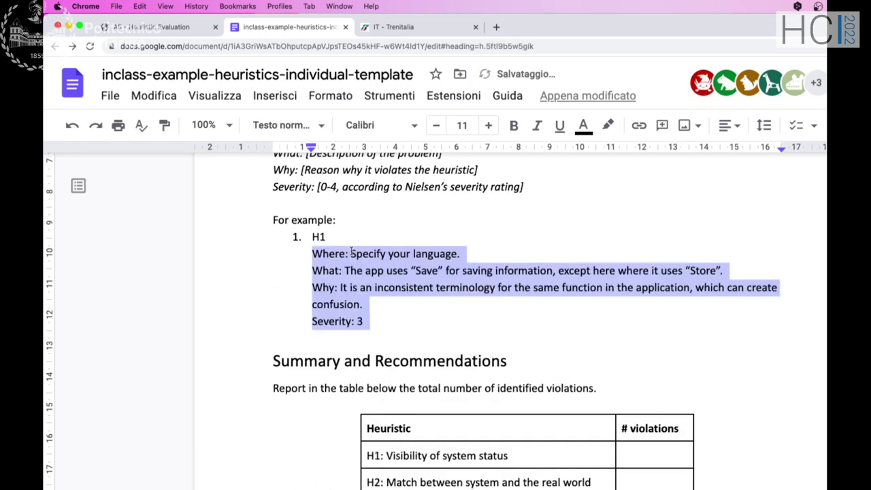
Step: Clear the example descriptions after the Where and What labels, keeping each label on its own line
left_click(351, 253)
left_click(458, 255, "shift")
key("BackSpace")
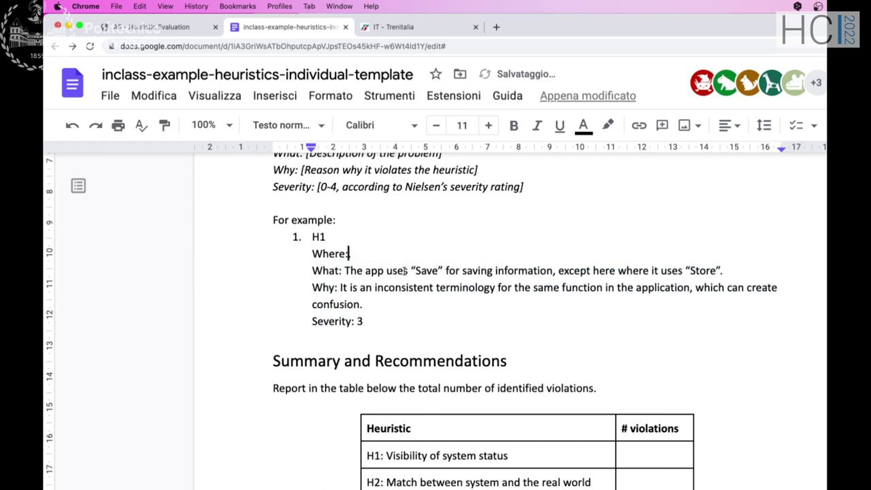
left_click(345, 271)
left_click(723, 270, "shift")
key("BackSpace")
key("Delete")
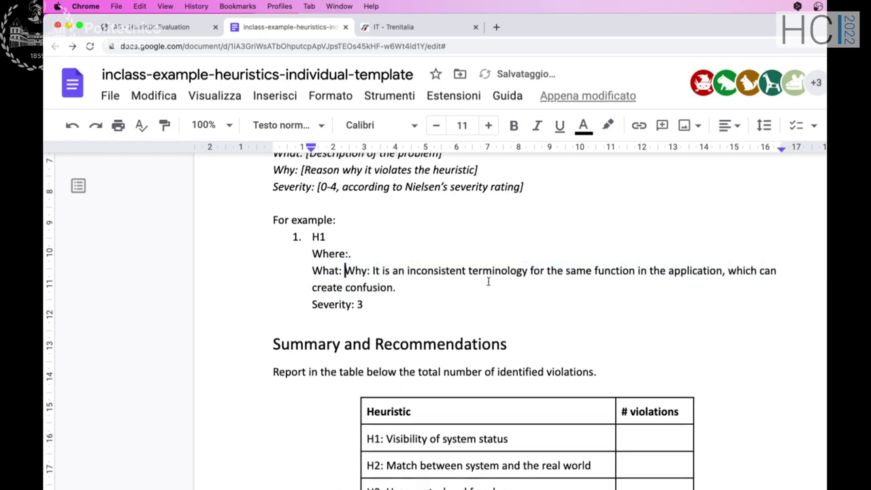
key("Return")
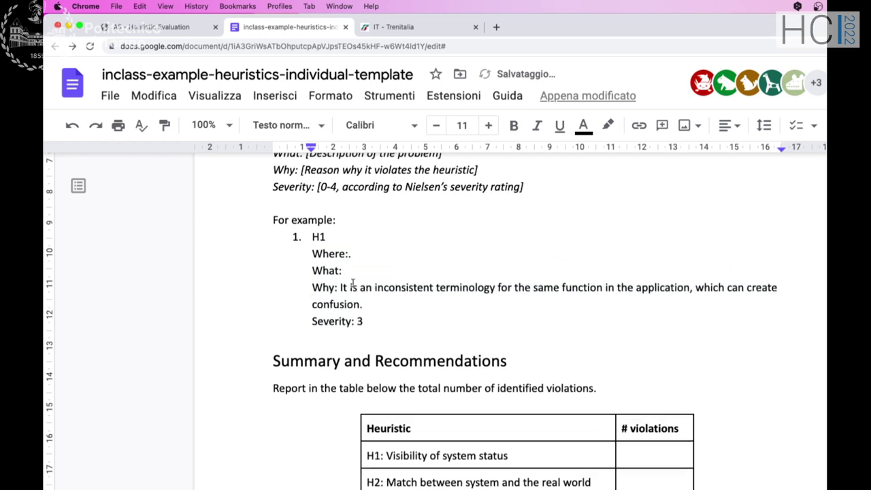
Step: Clear the example explanation after Why and the rating after Severity, keeping the Summary and Recommendations heading separate
left_click_drag(341, 287, 366, 305)
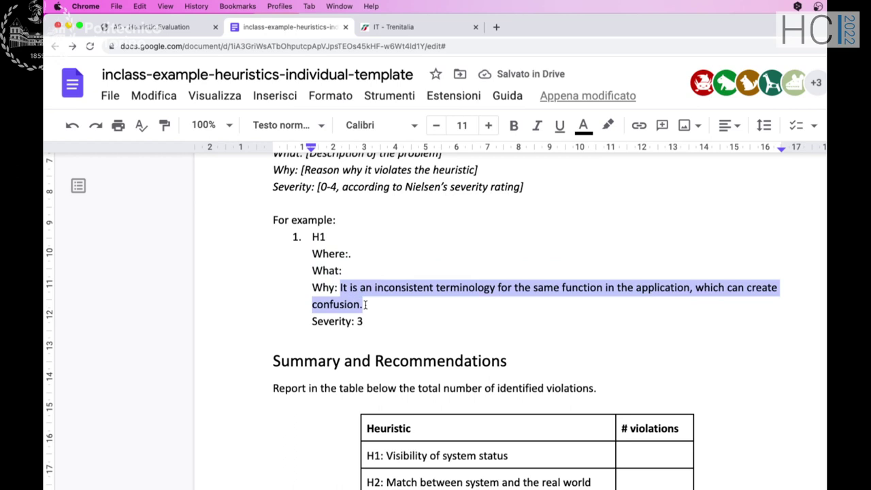
key("BackSpace")
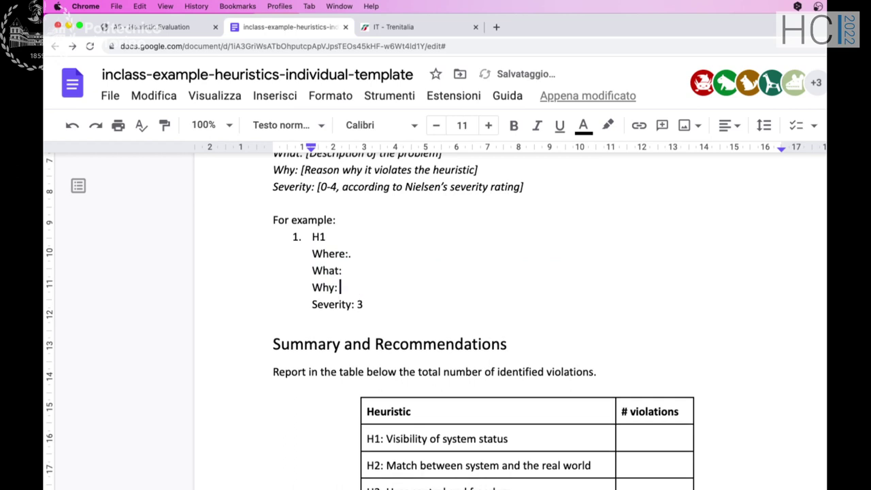
left_click(445, 316)
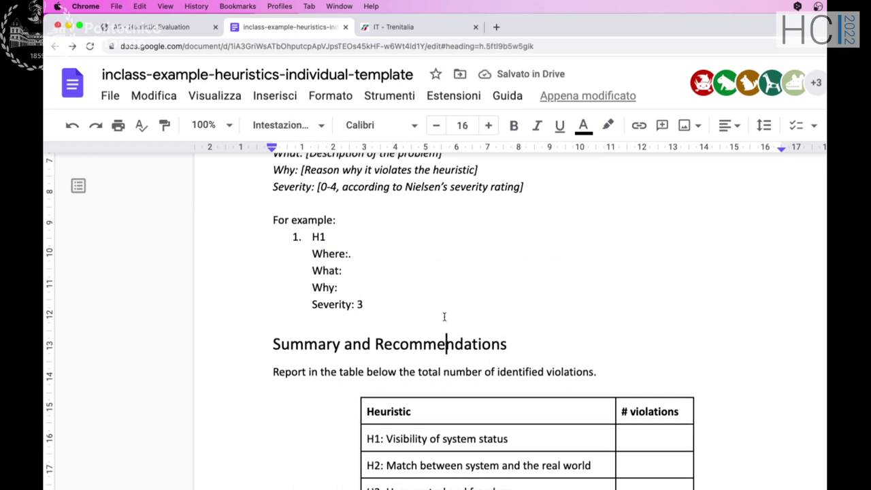
left_click_drag(397, 299, 360, 304)
key("Delete")
key("Delete")
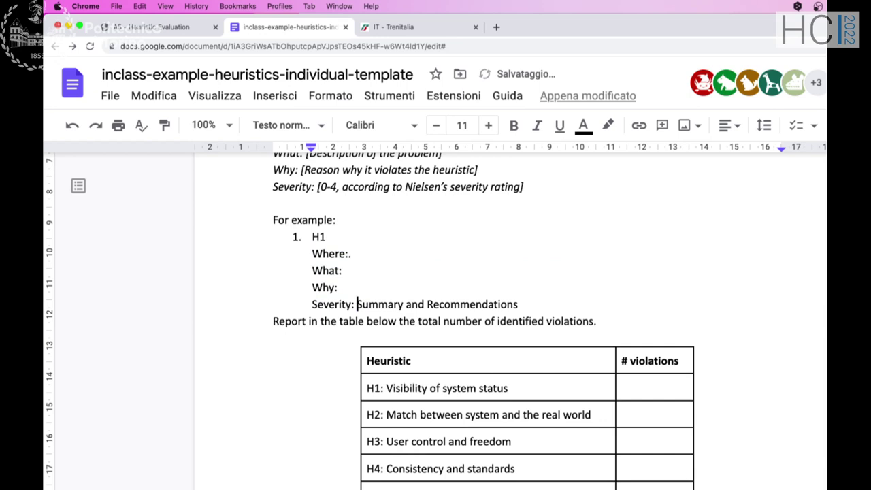
key("super+z")
key("Delete")
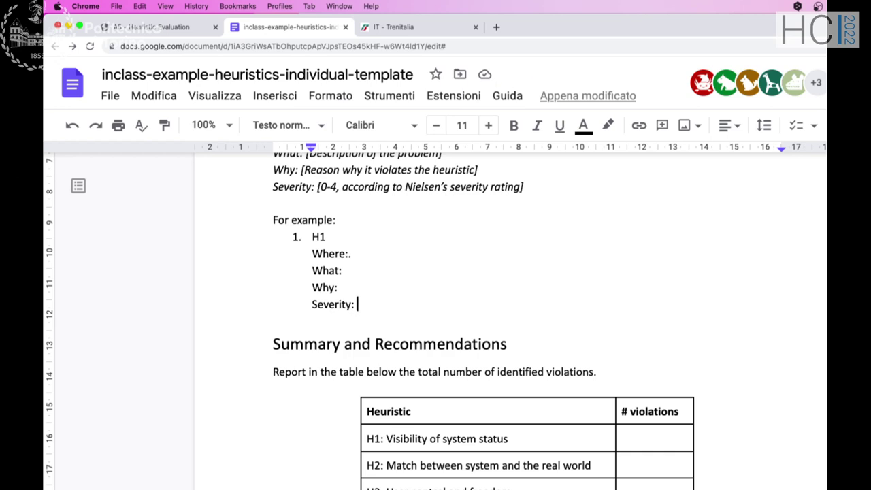
Step: Copy the navbar logo violation under H1 from the trenitalia document in Word and return to the template in Chrome
key("super+Tab")
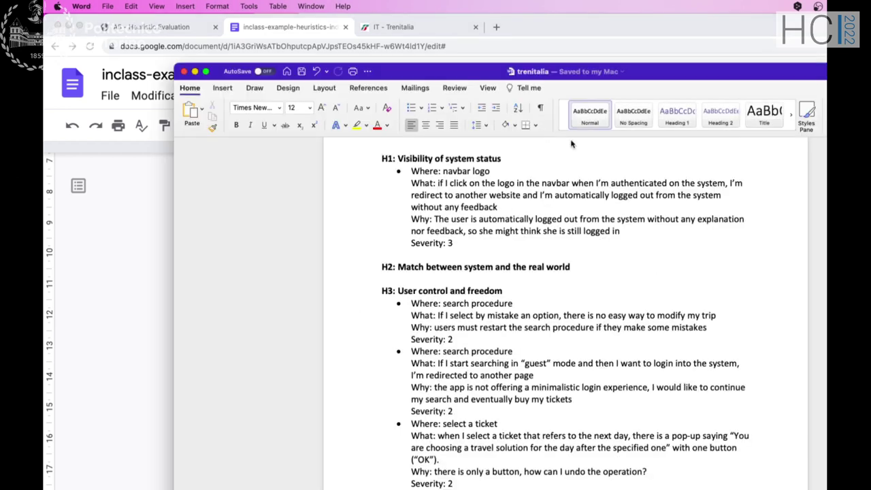
left_click_drag(454, 243, 412, 169)
key("super+c")
left_click(150, 239)
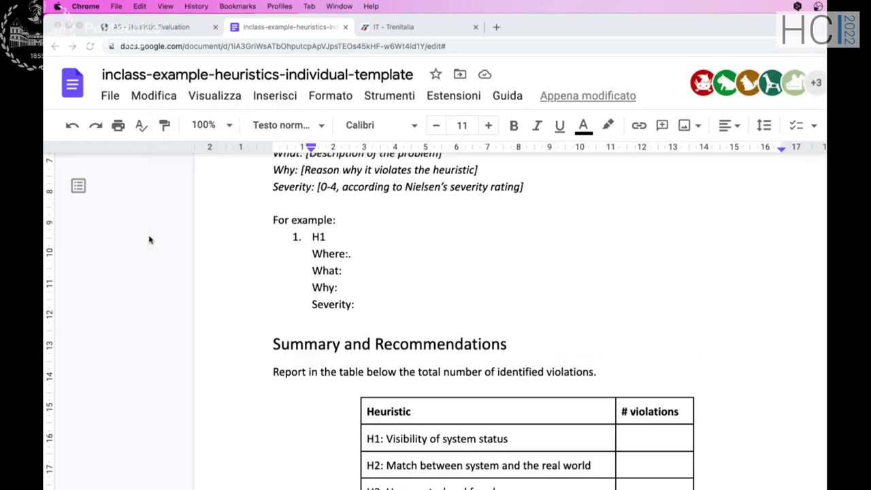
Step: Replace the whole example entry with the copied navbar logo violation and remove the stray bullet before Where
left_click(308, 234, "shift")
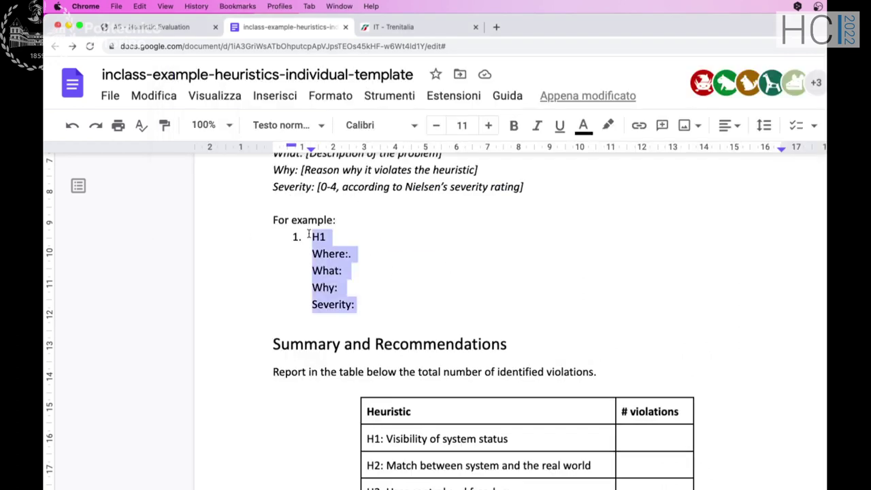
key("super+v")
key("super+z")
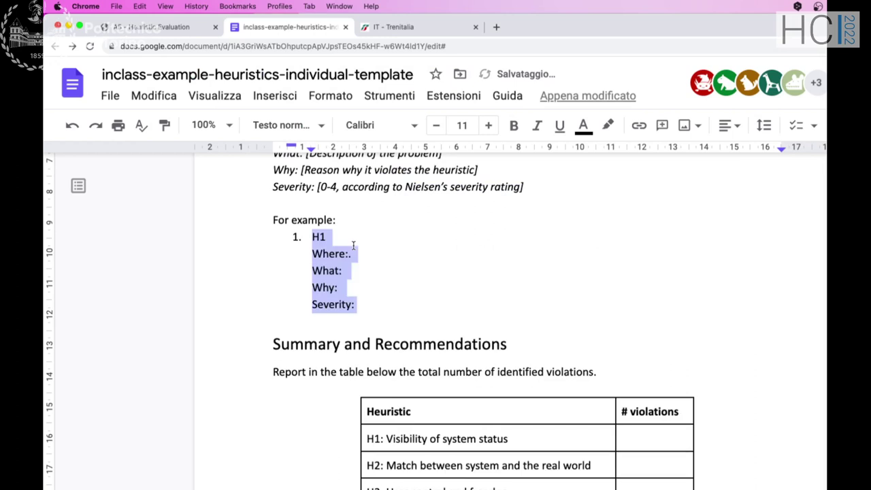
key("super+v")
left_click(319, 238)
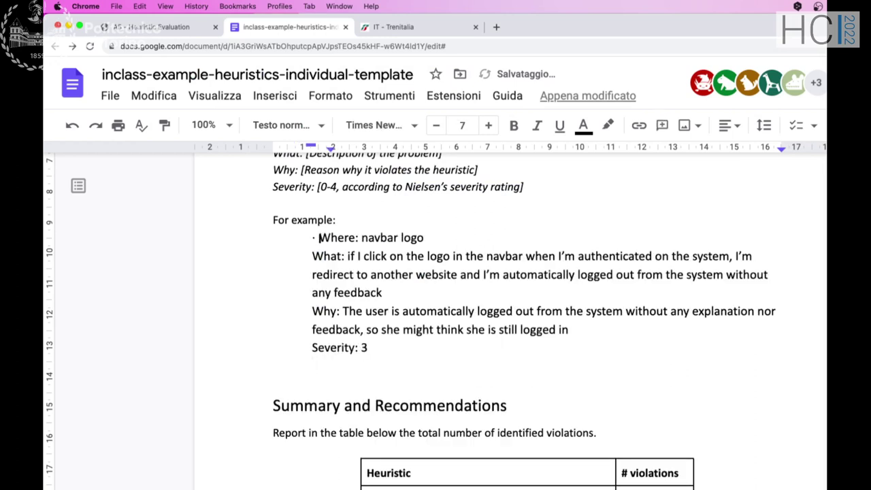
key("BackSpace")
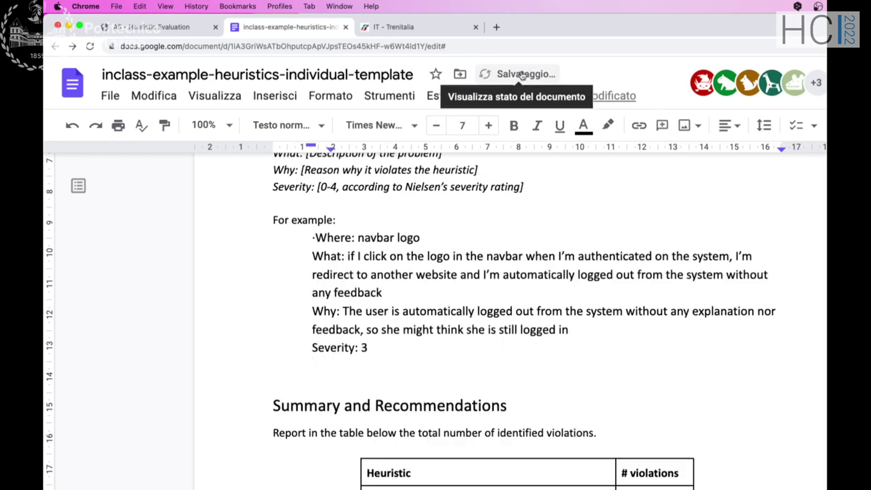
key("BackSpace")
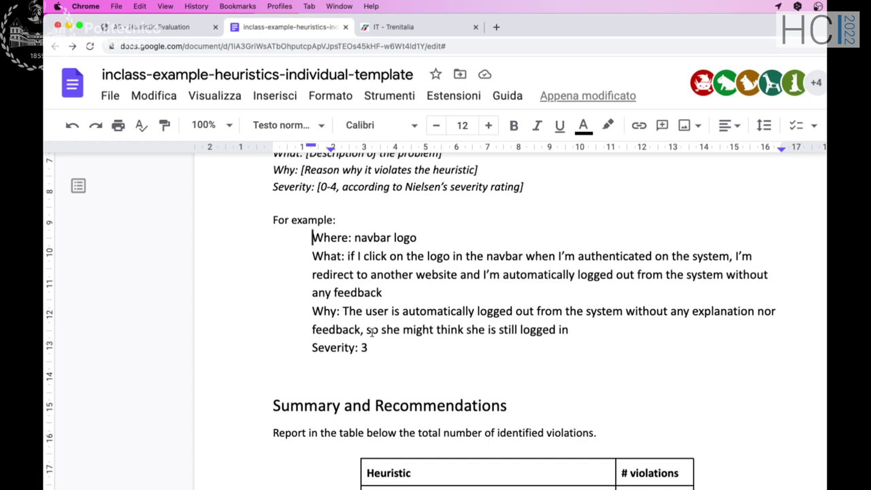
Step: Sign in to the Area riservata on the Trenitalia website with the saved user code and account password
left_click(406, 31)
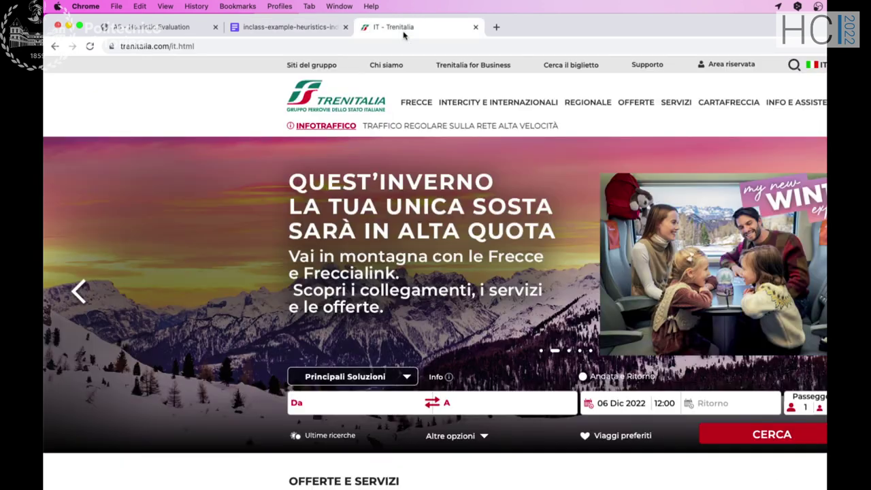
left_click(736, 64)
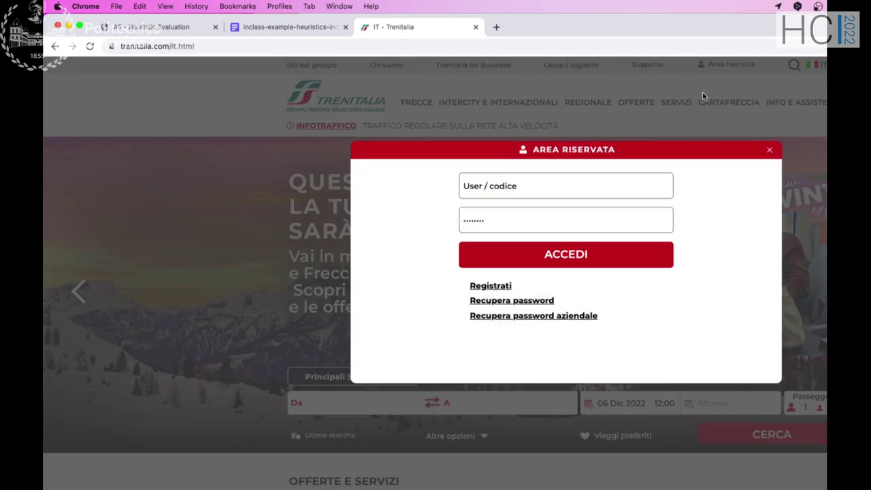
left_click(770, 149)
left_click(730, 65)
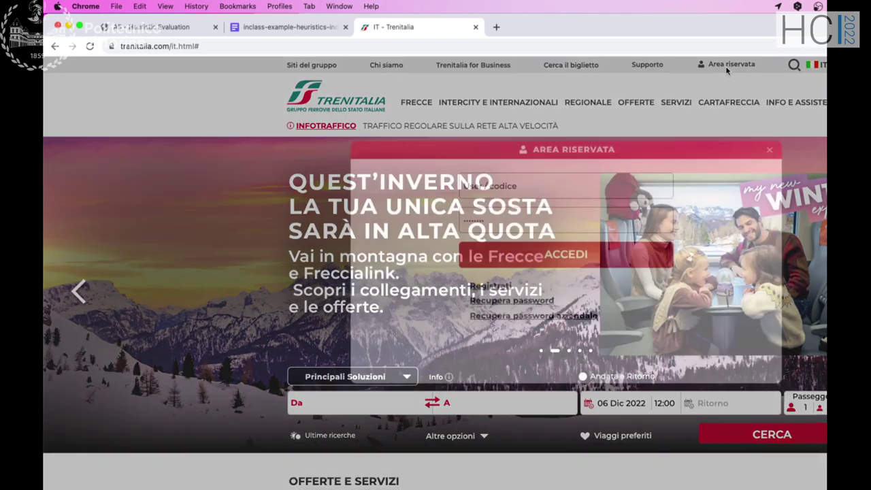
left_click(601, 180)
left_click(570, 217)
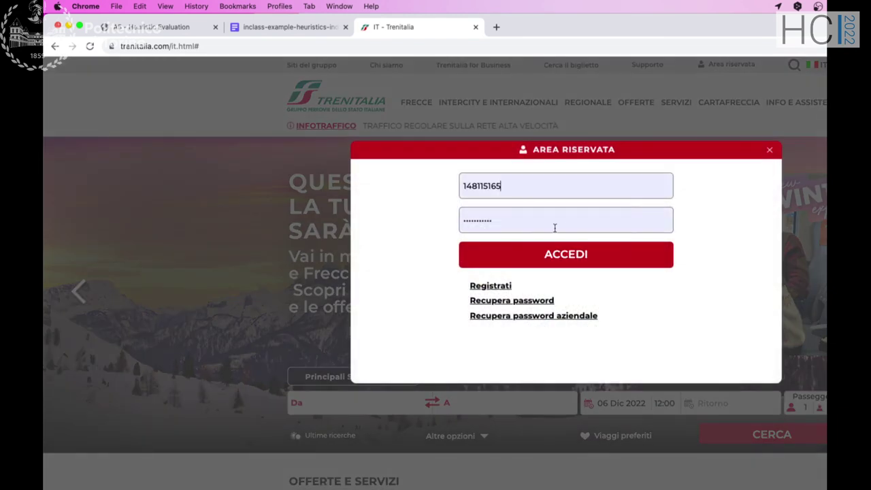
left_click(558, 262)
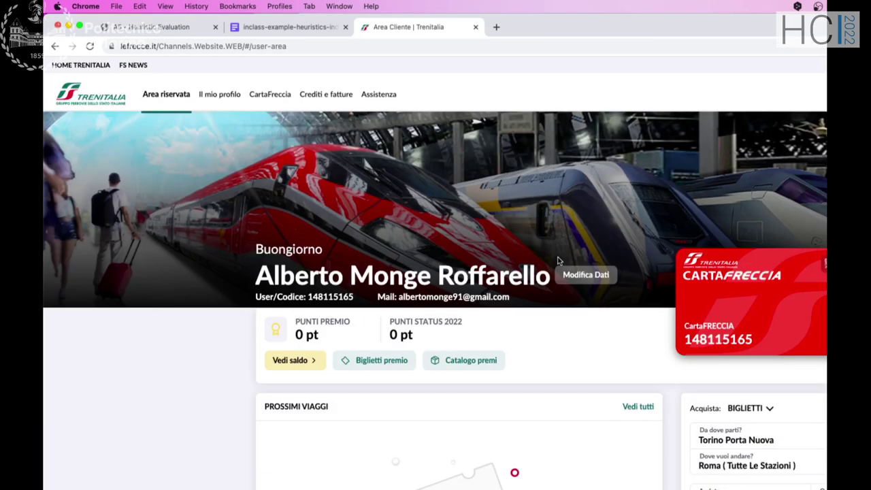
Step: Inspect the full web address of the signed-in user area and follow the Trenitalia navbar logo
scroll(558, 261, "down", 1)
left_click(153, 46)
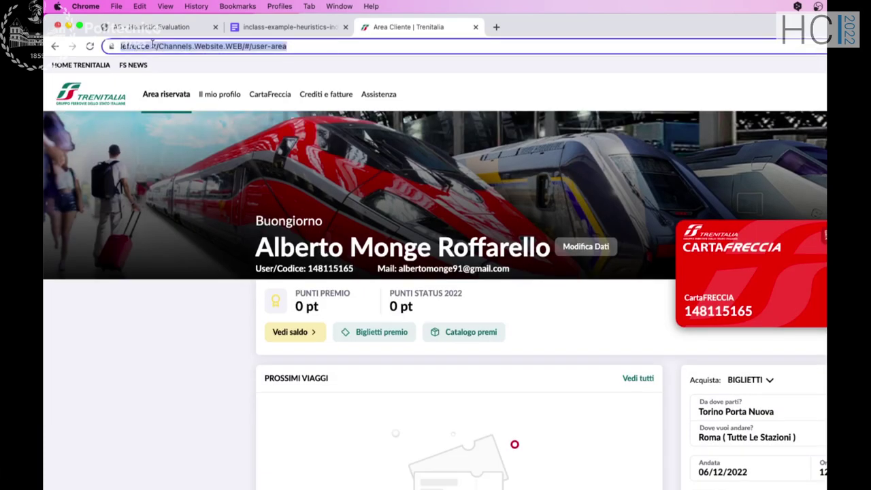
left_click(153, 46)
key("super+a")
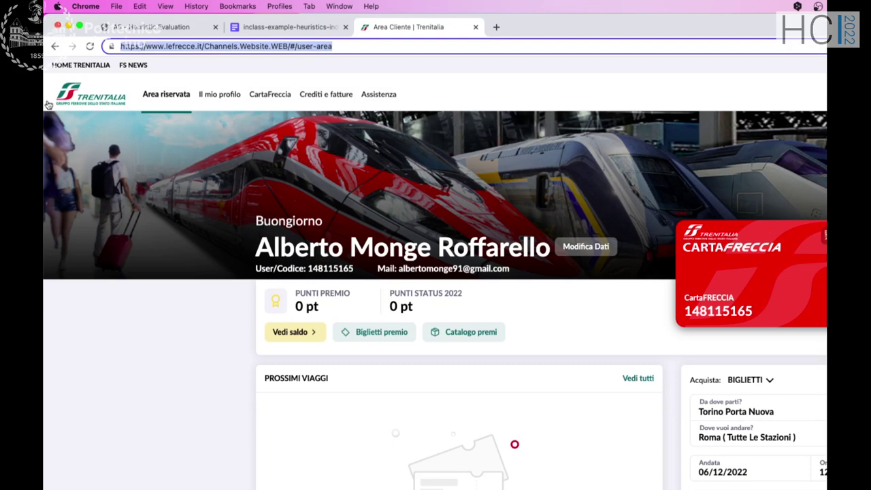
left_click(97, 101)
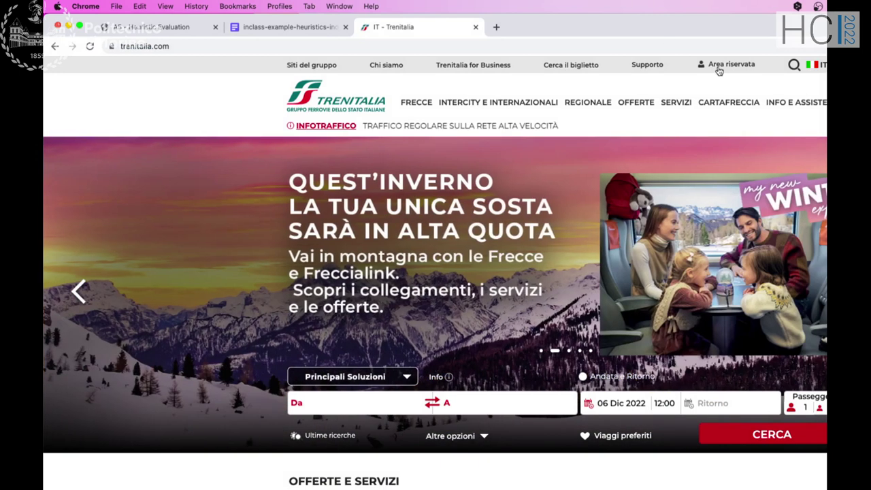
Step: Check the login state by opening the Area riservata dialog from the home page, and close it without signing in
left_click(719, 68)
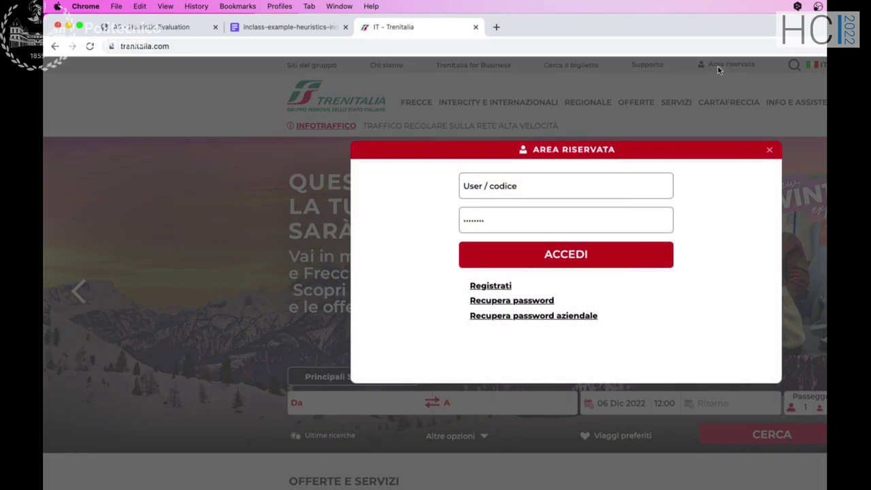
left_click(584, 182)
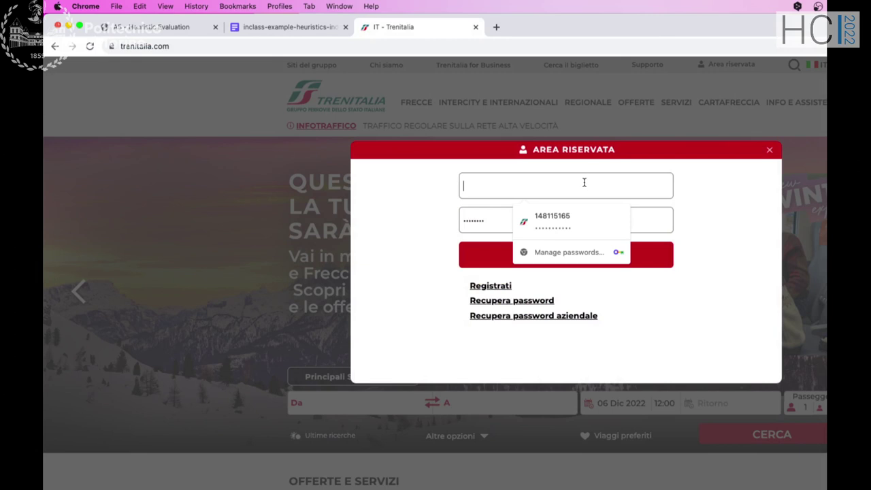
left_click(770, 151)
Step: Return to the heuristics template document and add the line H1 above Where in the navbar logo violation
left_click(317, 26)
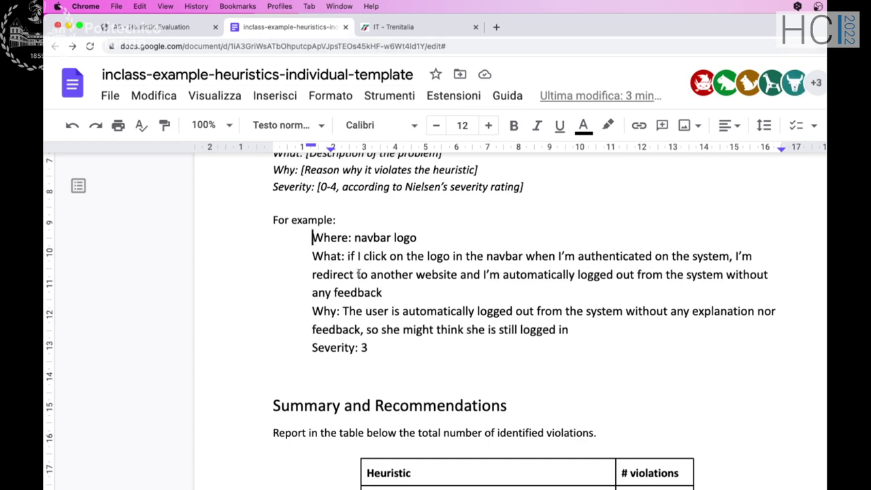
key("Return")
type("H")
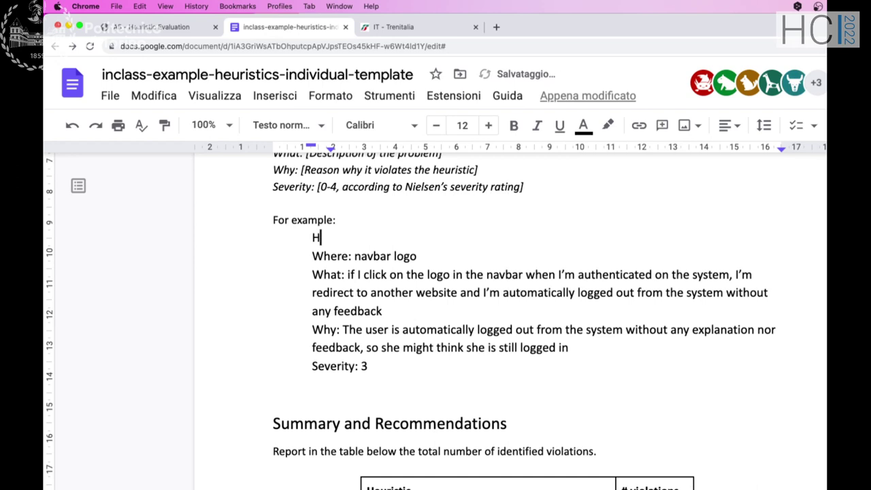
type("1")
Step: Start a second violation entry with the indented line H2, one blank line below the Severity: 3 line of the navbar logo violation
left_click(392, 361)
key("Return")
key("Return")
key("Tab")
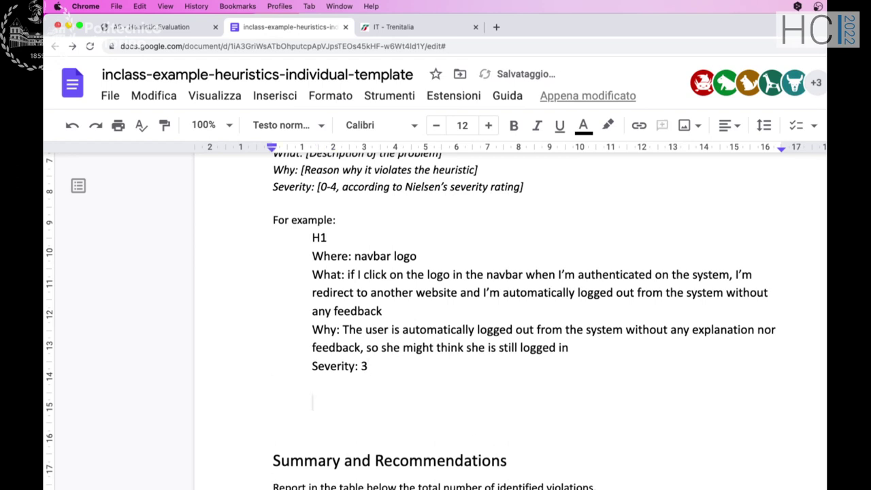
scroll(361, 314, "up", 5)
scroll(347, 314, "right", 2)
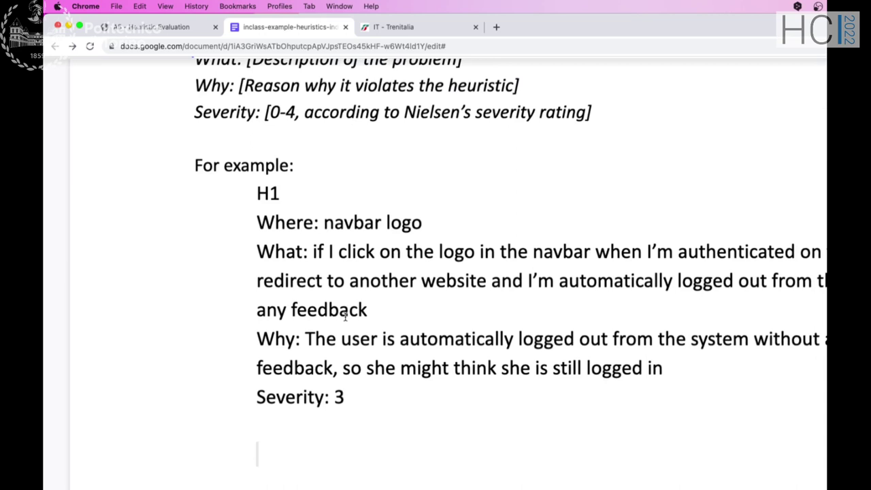
type("H2")
Step: Consult the table of Nielsen's heuristics in the A5 - Heuristic Evaluation PDF
left_click(146, 26)
scroll(334, 300, "down", 1)
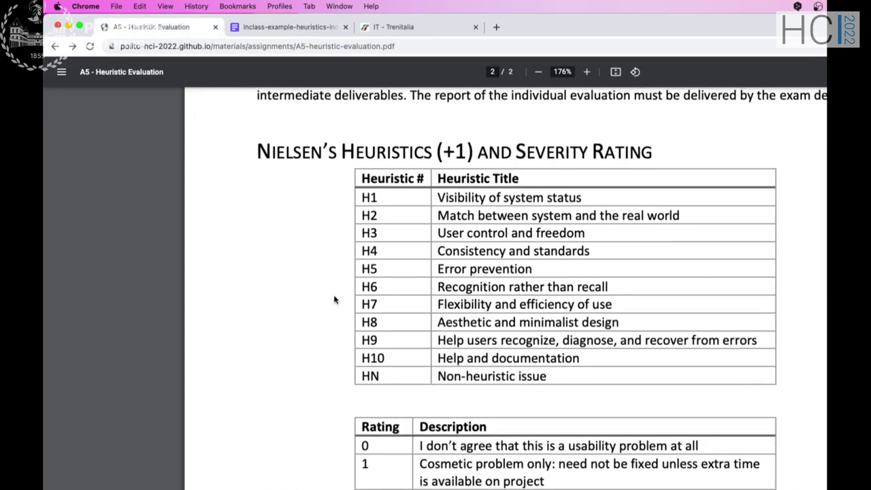
scroll(334, 299, "down", 1)
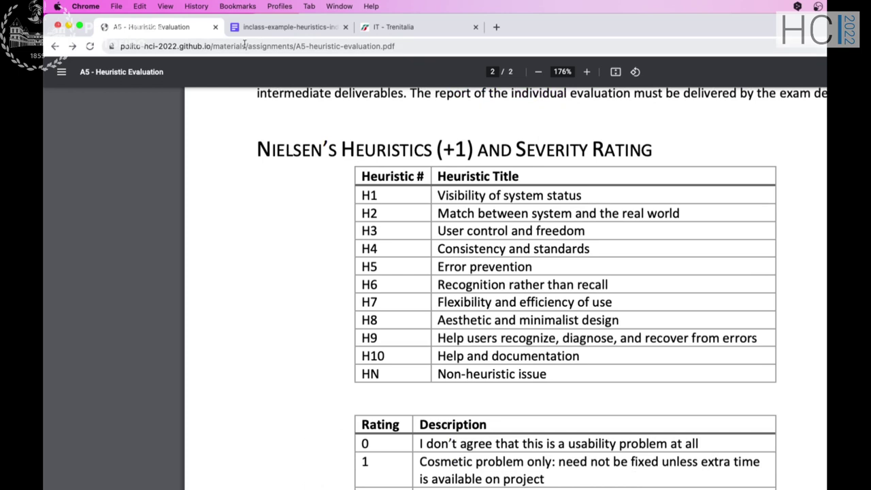
Step: Return to the Trenitalia website, open its Italian Offerte menu, and switch the site language to English
left_click(361, 28)
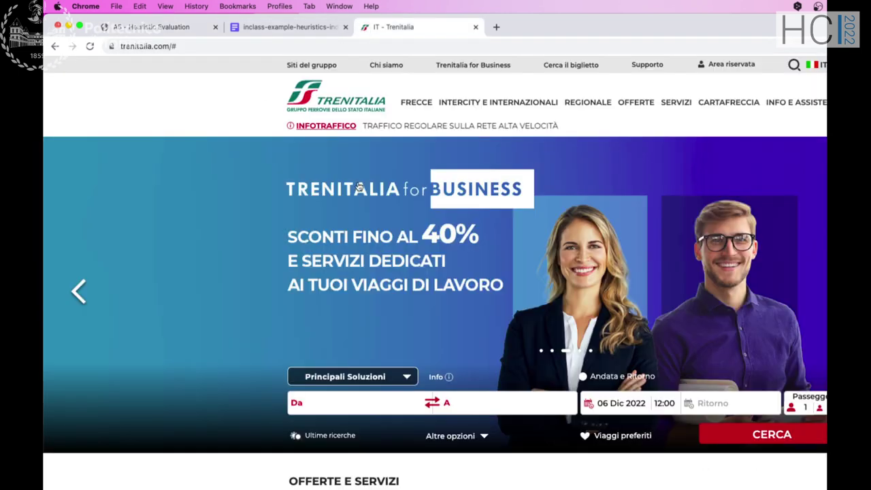
left_click(630, 104)
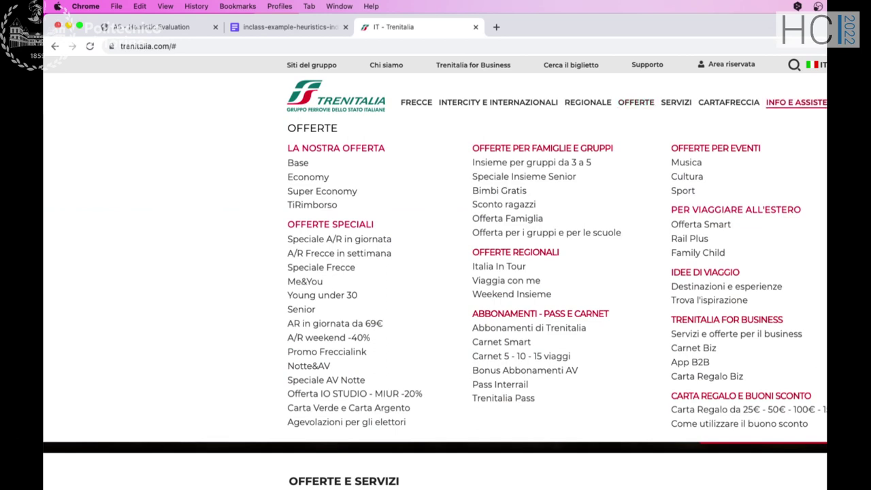
left_click(823, 68)
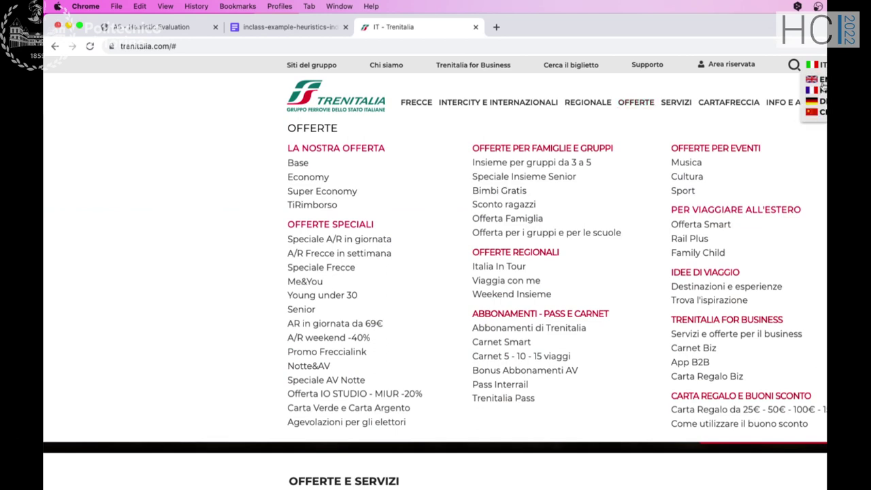
left_click(824, 82)
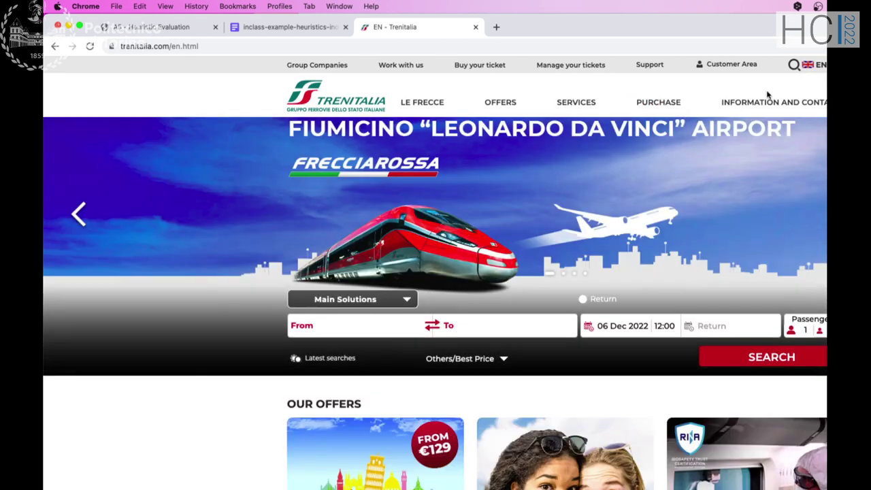
Step: Examine the options in the English Offers menu, and switch to the trenitalia document in Word to consult its heuristic violations
left_click(506, 107)
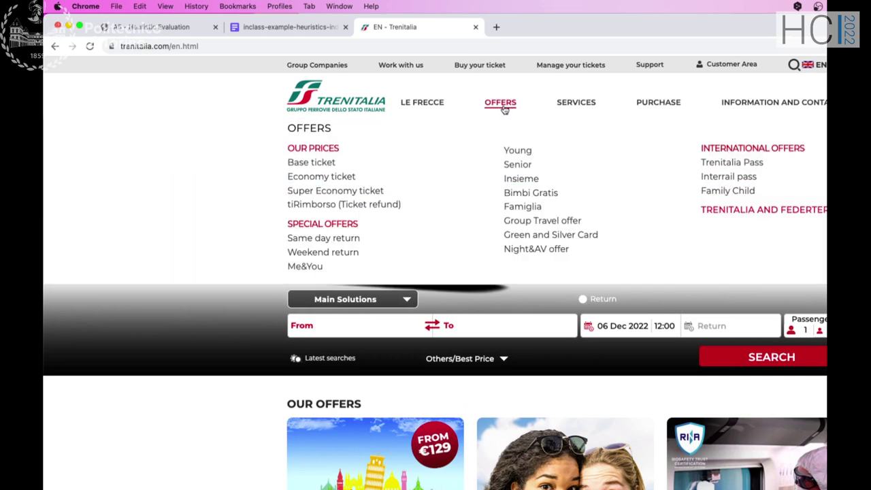
left_click(505, 108)
left_click(505, 108)
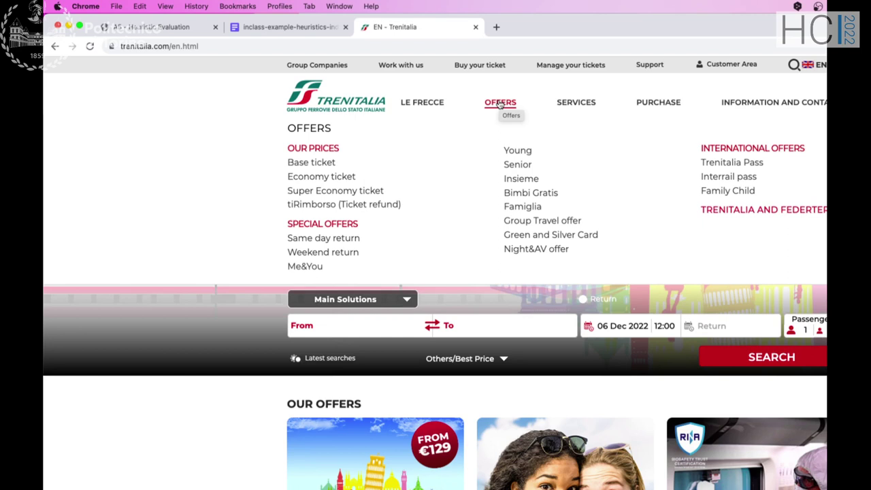
key("super+Tab")
left_click(489, 240)
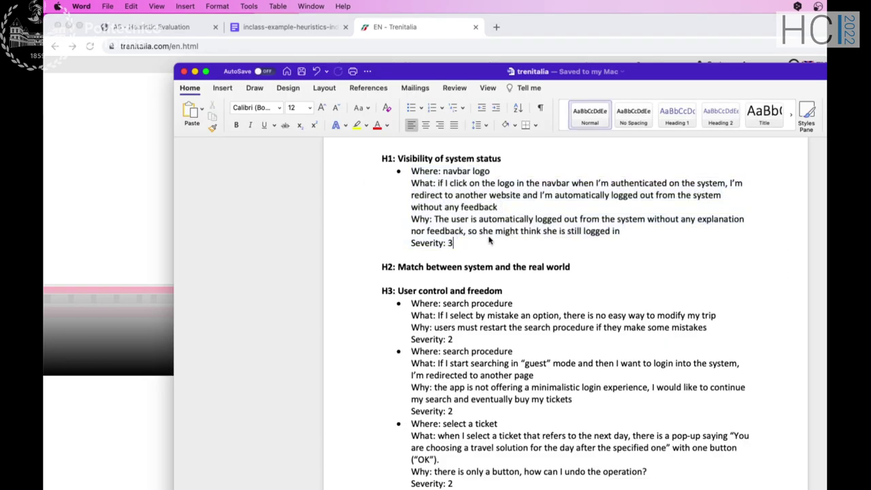
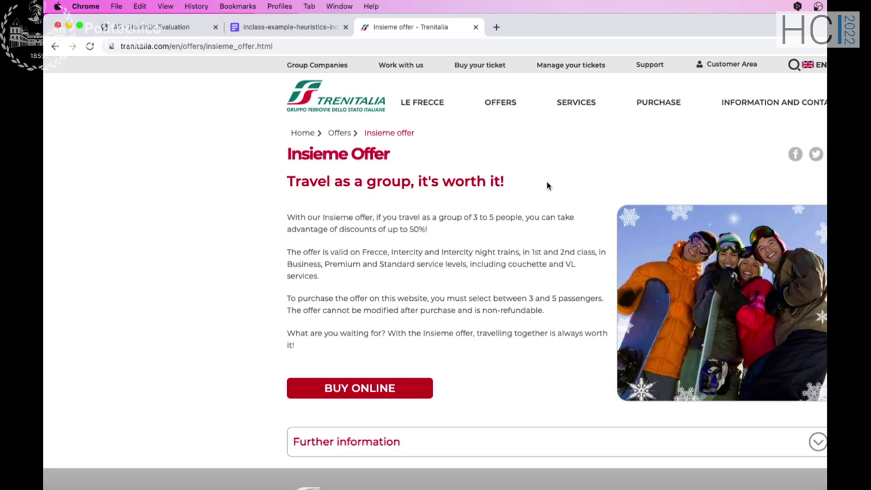
Step: Return to the heuristics template document and add a new line below the H2 offers dropdown violation
left_click(238, 30)
scroll(431, 274, "down", 2)
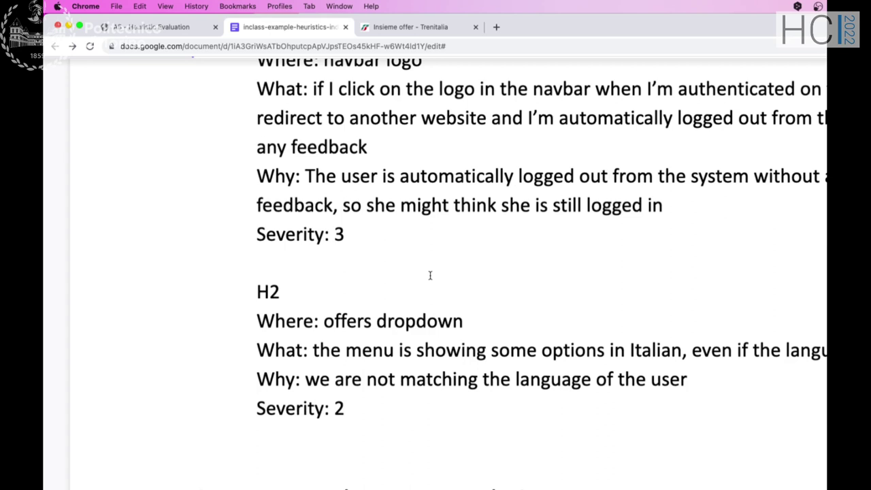
key("Down")
key("Return")
Step: Switch the Trenitalia website from the Insieme Offer page to its Chinese version
left_click(407, 26)
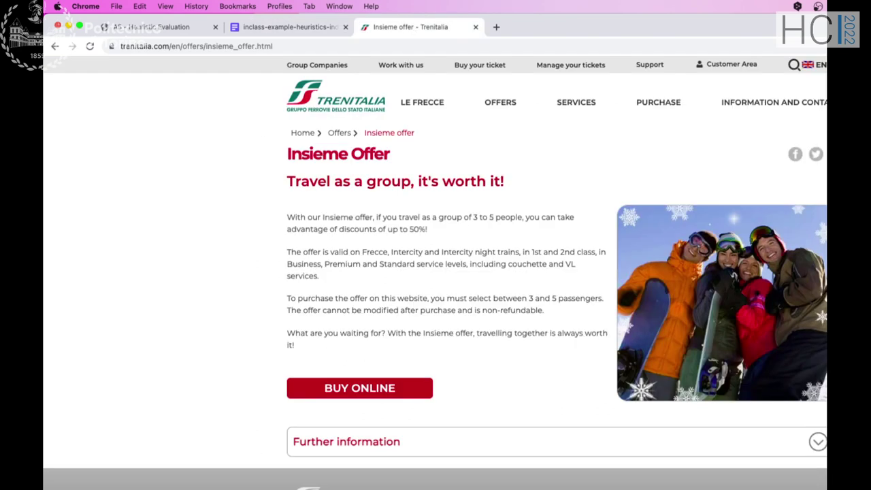
mouse_move(821, 65)
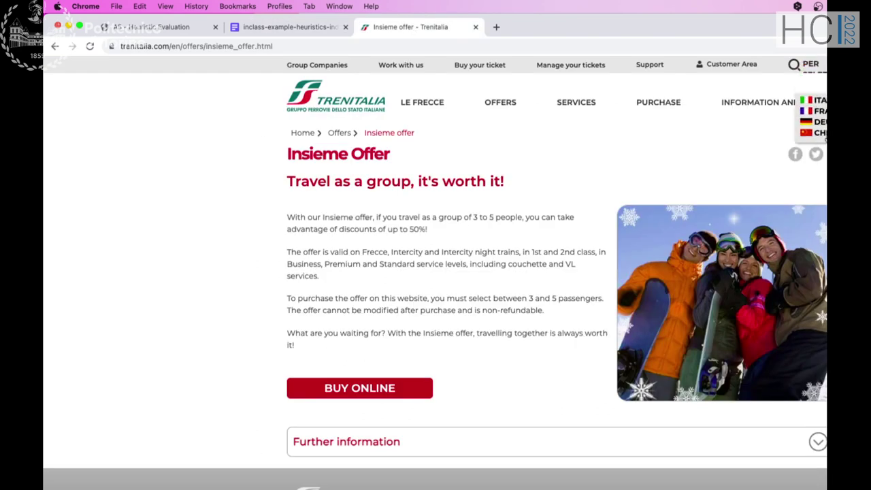
left_click(824, 133)
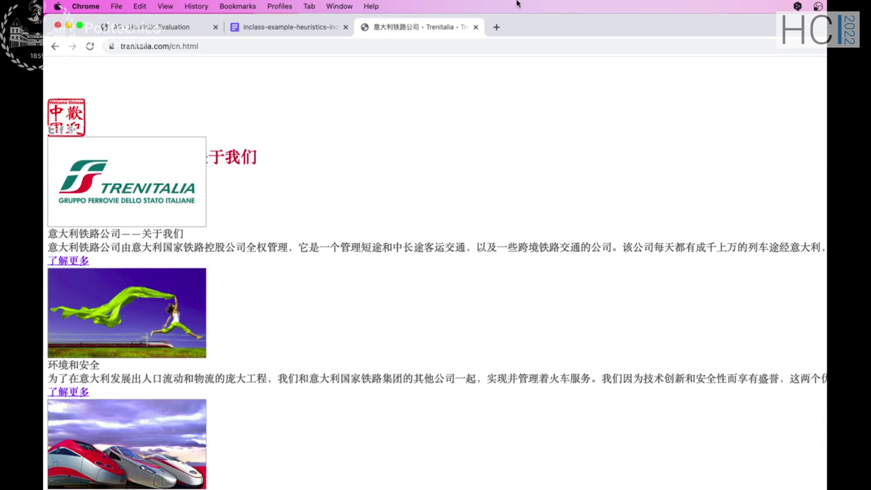
Step: Review the violations recorded in the template document, and compare the Chinese Trenitalia page with the table of Nielsen's heuristics
left_click(319, 26)
scroll(421, 197, "up", 3)
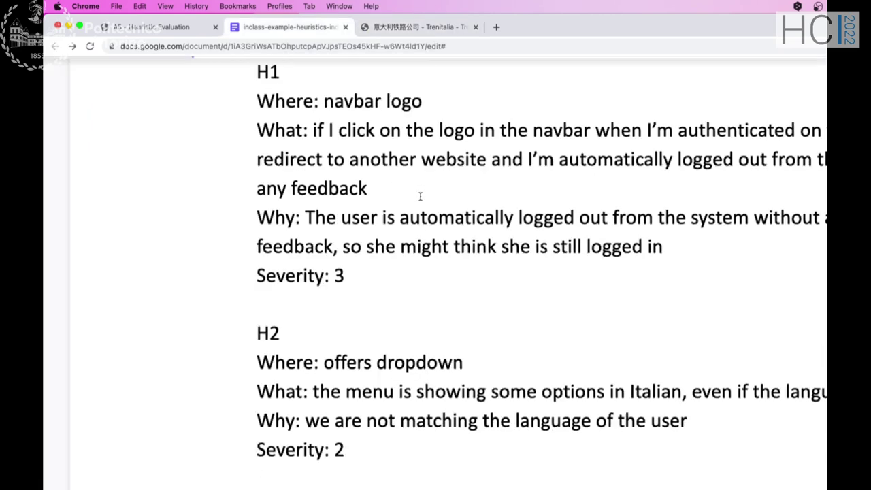
scroll(421, 196, "down", 1)
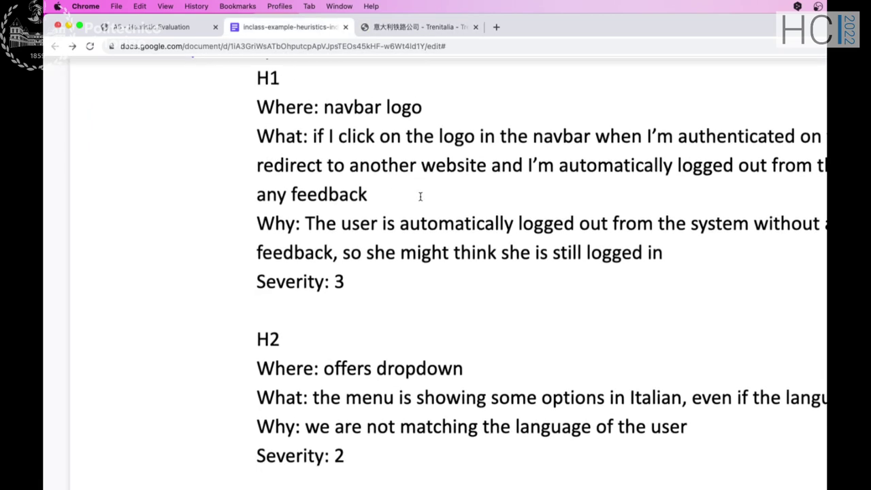
left_click(173, 30)
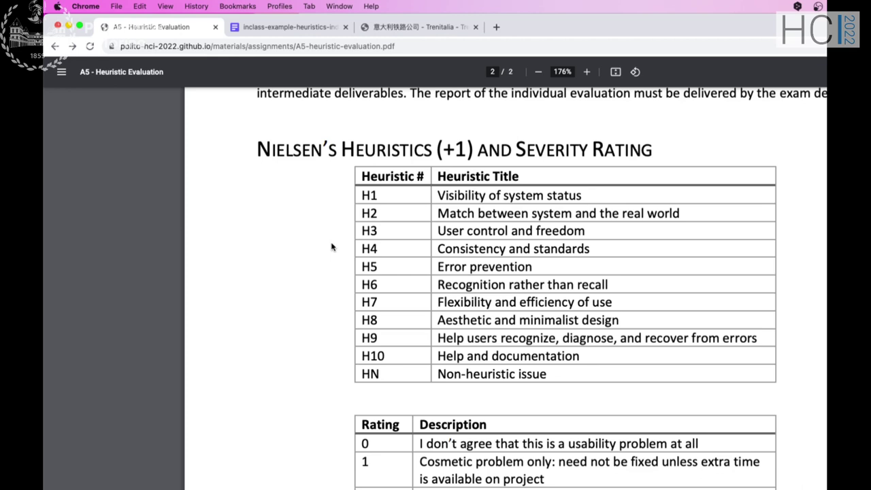
left_click(436, 30)
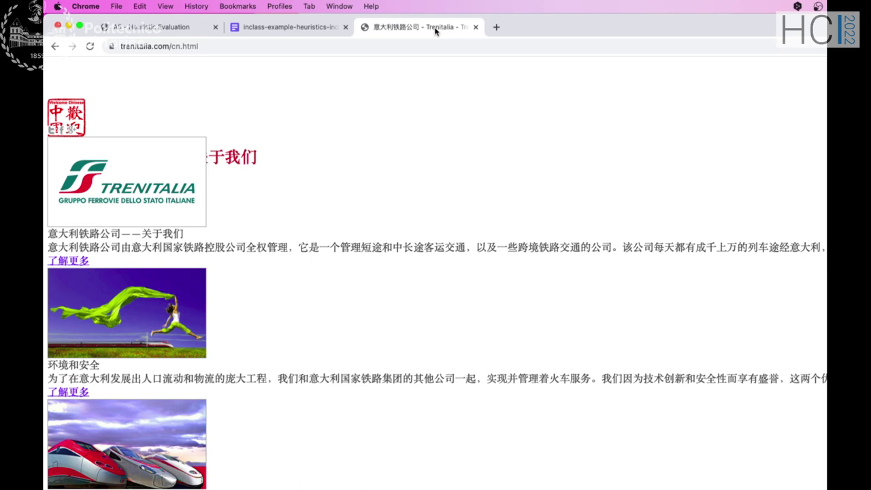
left_click(158, 30)
Step: In the template document, extend the H4 violation's Where line to "the whole website in Chinese"
left_click(254, 29)
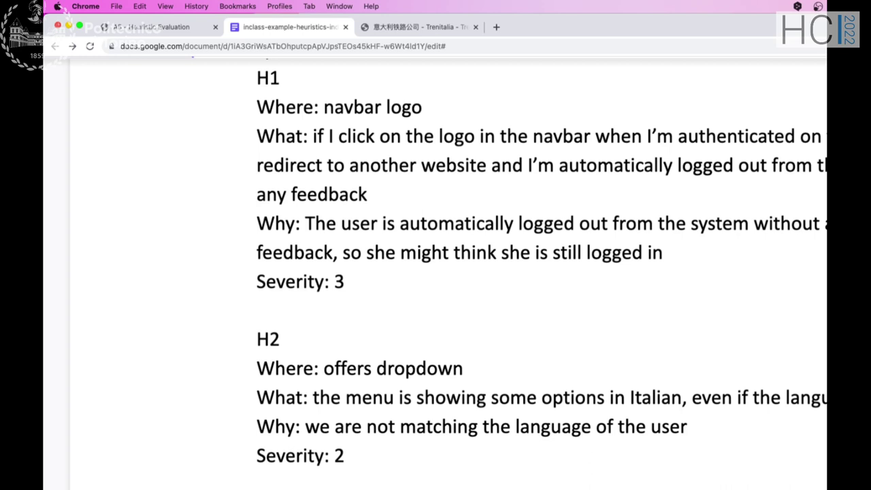
scroll(436, 272, "down", 3)
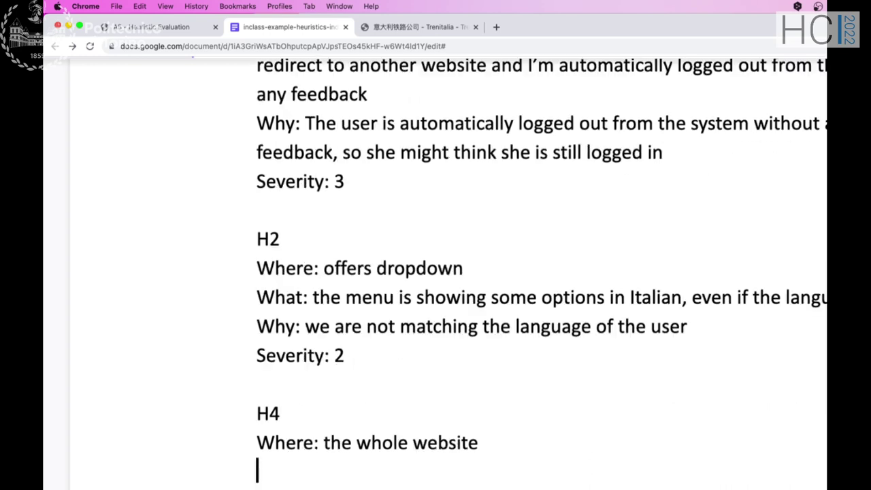
left_click(498, 444)
type("in Chin")
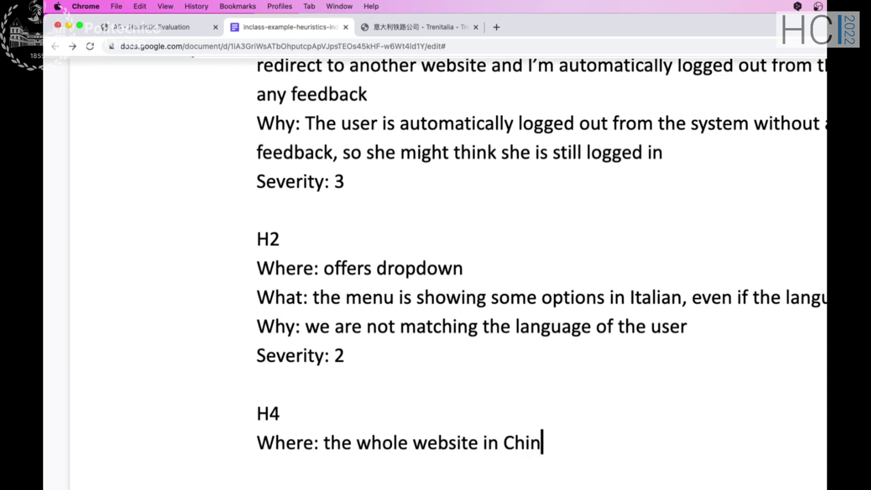
type("ese")
Step: Begin a line below Where in the H4 violation with "What: if I select Chinise as a langua"
key("Return")
type("What: if ")
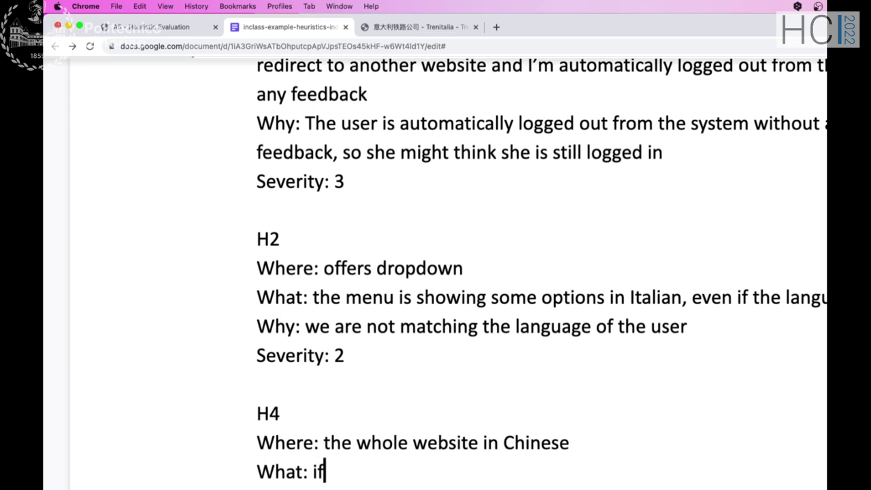
type("I selcete")
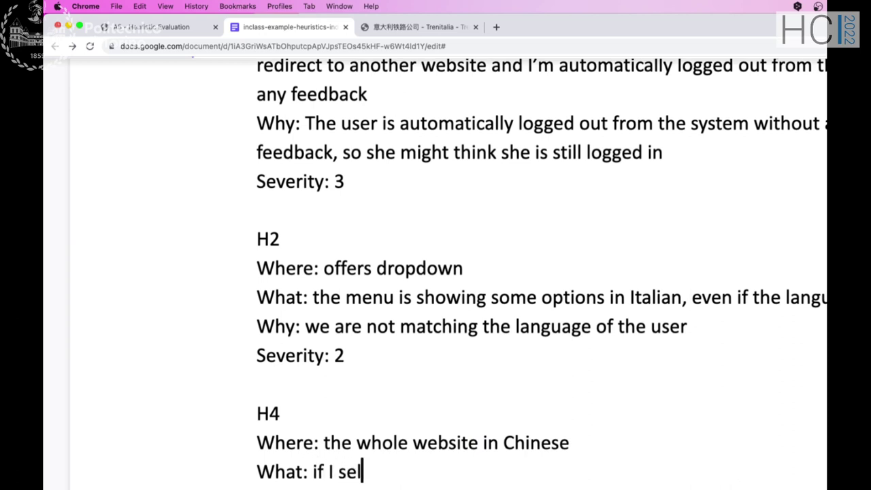
key("BackSpace")
key("BackSpace")
key("BackSpace")
key("BackSpace")
type("ect")
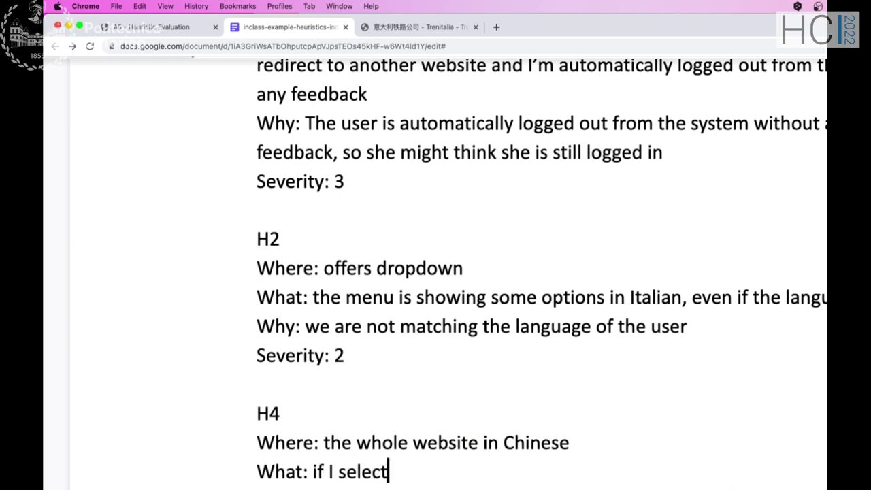
type(" Chinise as a")
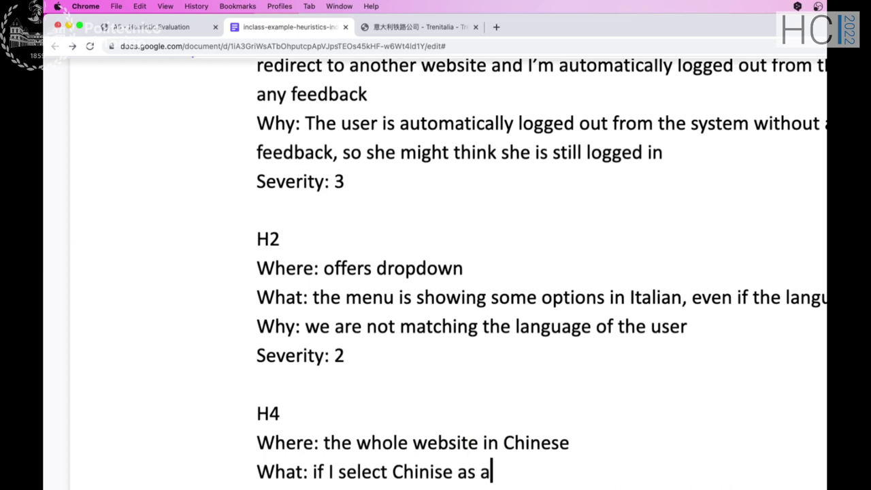
type(" langua")
Step: Correct the misspelled word Chinise in the H4 What line to the suggested spelling Chinese
right_click(436, 472)
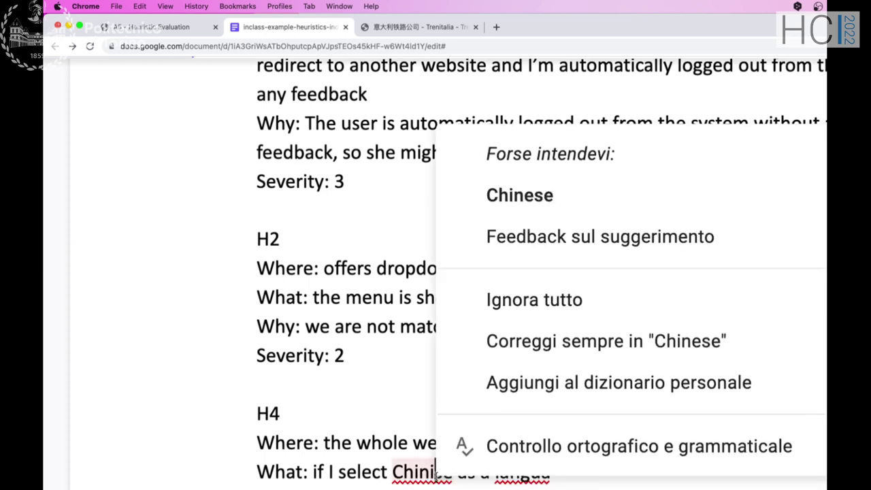
left_click(535, 200)
left_click(564, 469)
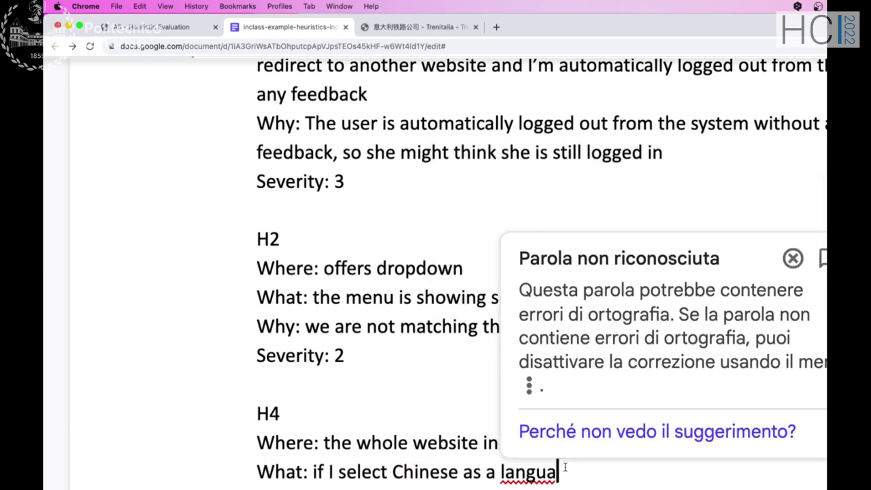
Step: Complete the word language and continue the H4 What line with ", the whole structure of the w", and return to the Chinese Trenitalia page
type("ge, t")
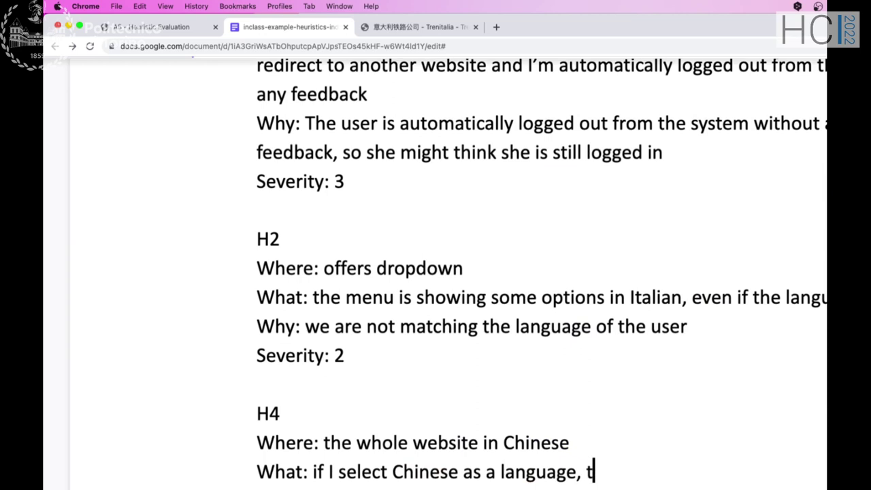
type("he wh")
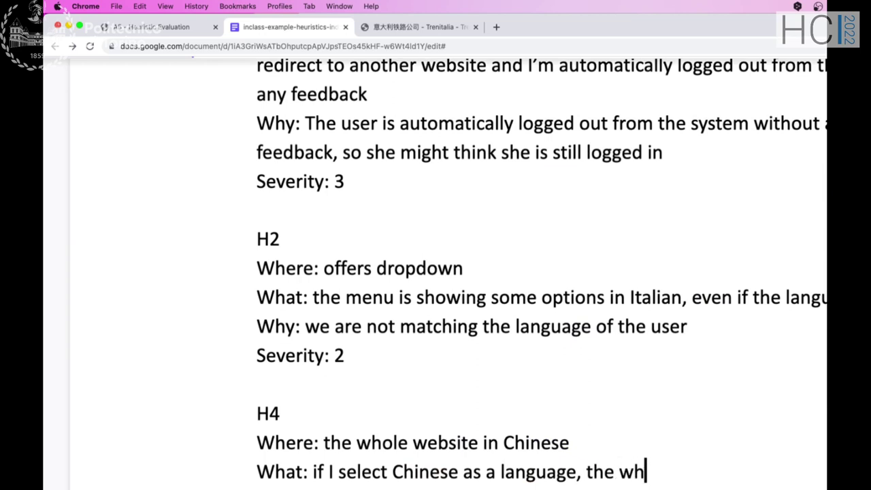
type("ole struct")
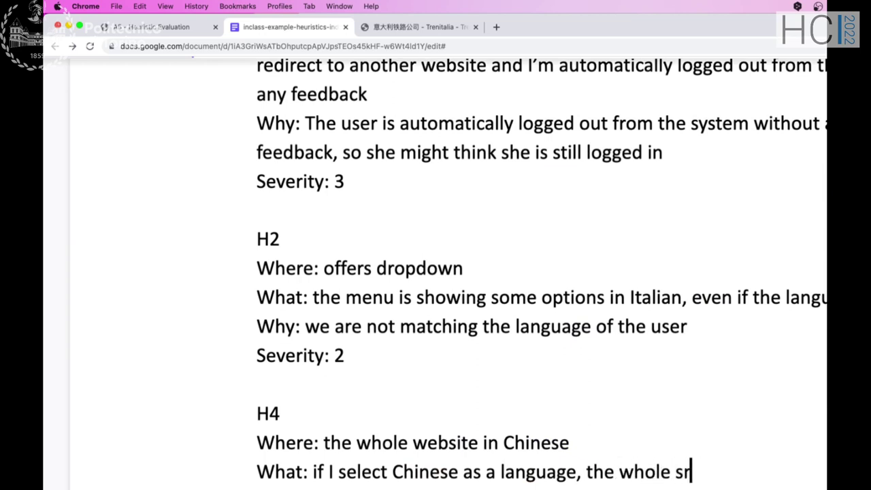
type("ure ")
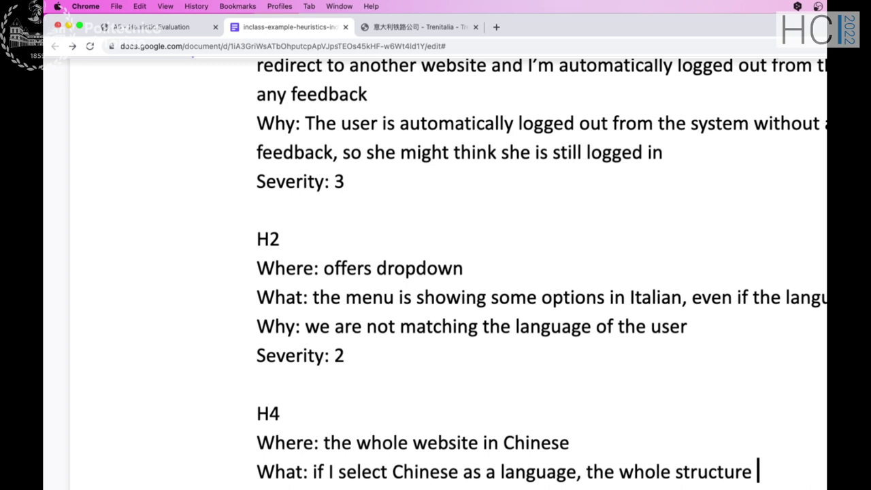
type("of the w")
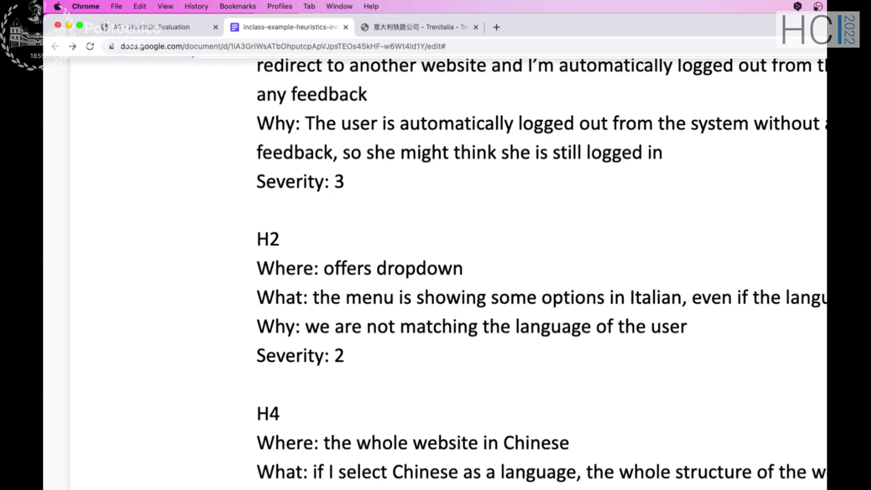
left_click(393, 28)
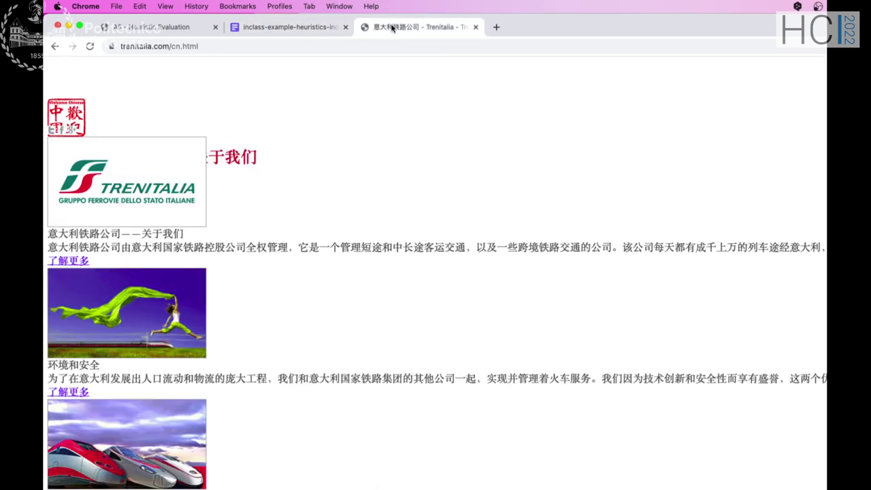
Step: Examine the Chinese Trenitalia page and compare it with the violations written in the template document
scroll(364, 232, "down", 5)
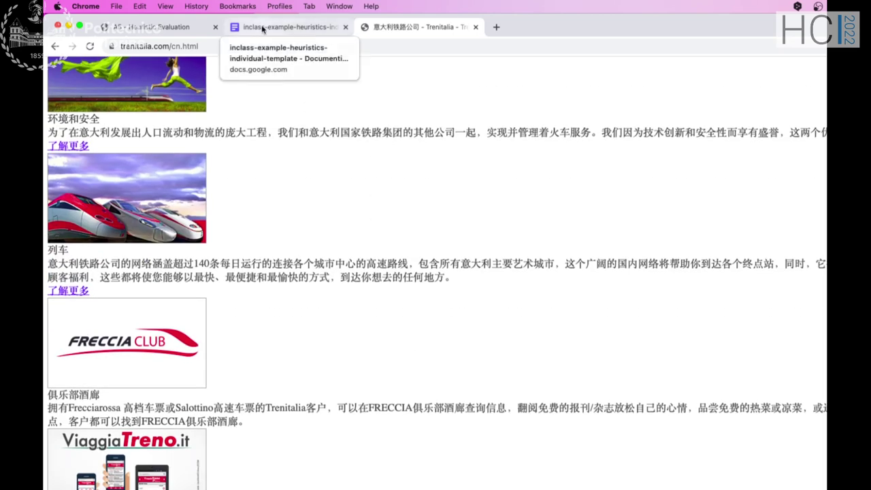
left_click(264, 27)
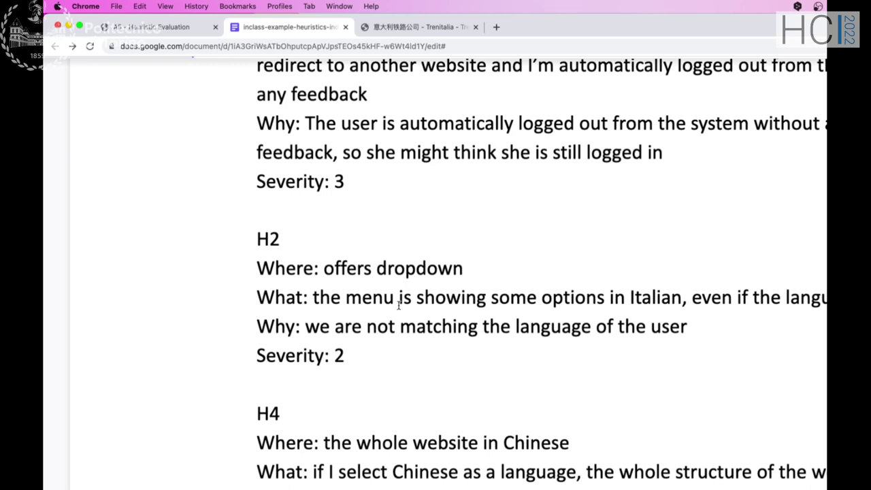
left_click(408, 27)
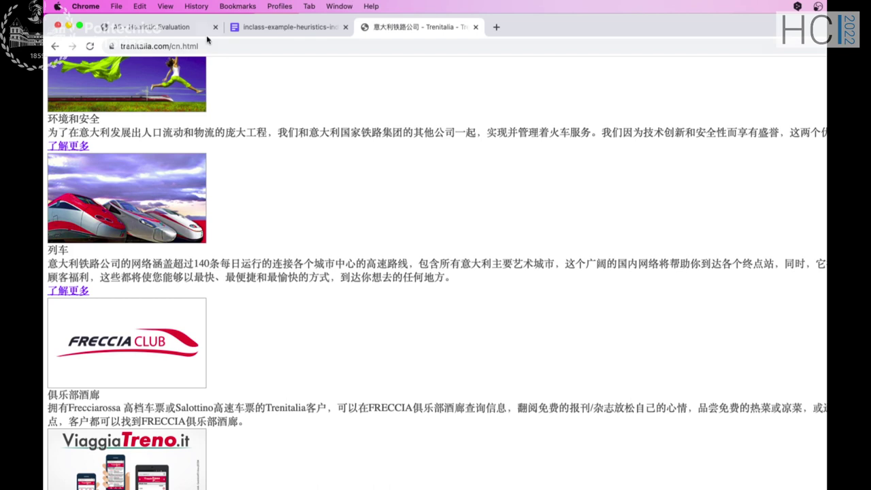
left_click(284, 28)
left_click(385, 26)
Step: In the template document, add an H3 heading between the H2 and H4 violations
left_click(301, 26)
scroll(322, 205, "up", 1)
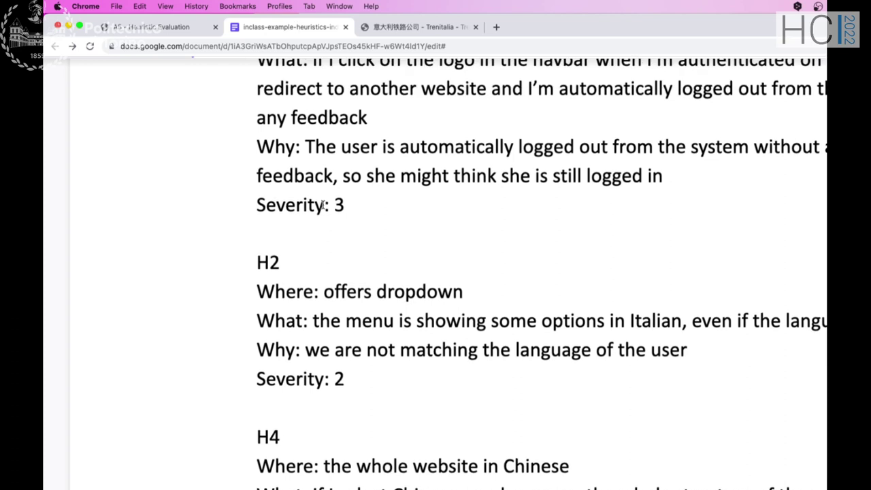
left_click(354, 379)
key("Return")
key("Return")
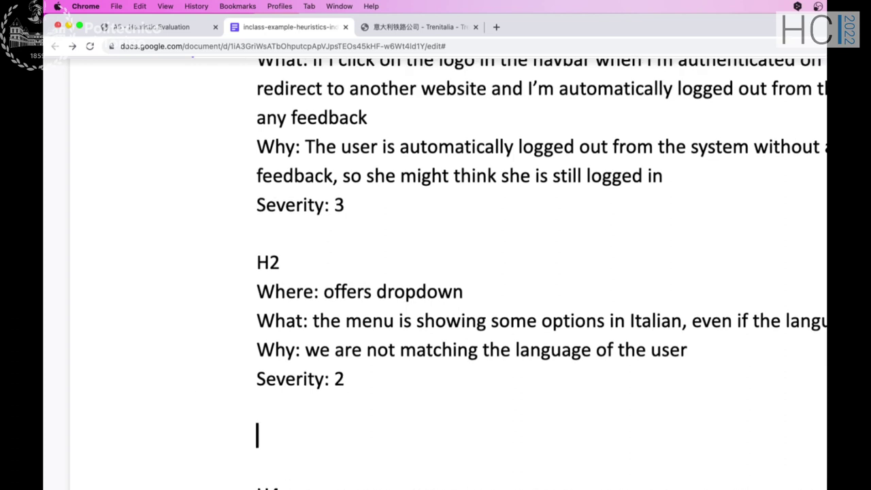
type("H3")
Step: Check the heuristic titles in the A5 assignment PDF, and add the line "Where: breadcrumb menu" under H3 in the template document
left_click(190, 29)
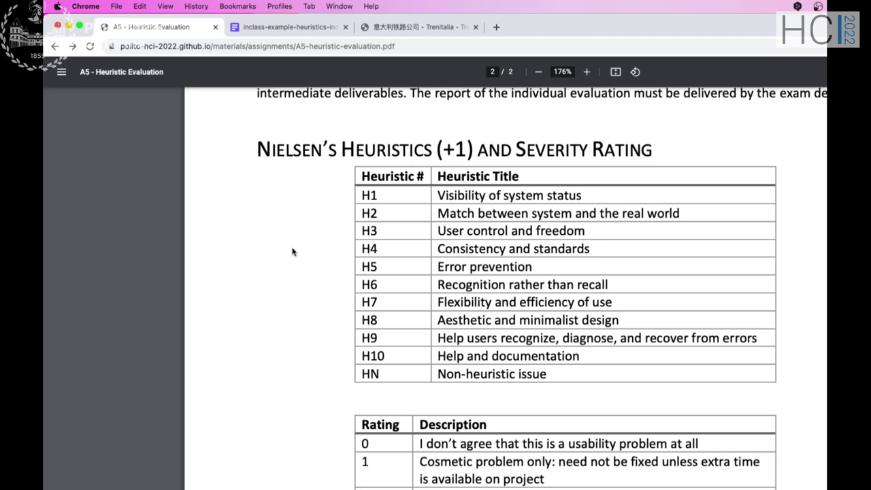
left_click(272, 29)
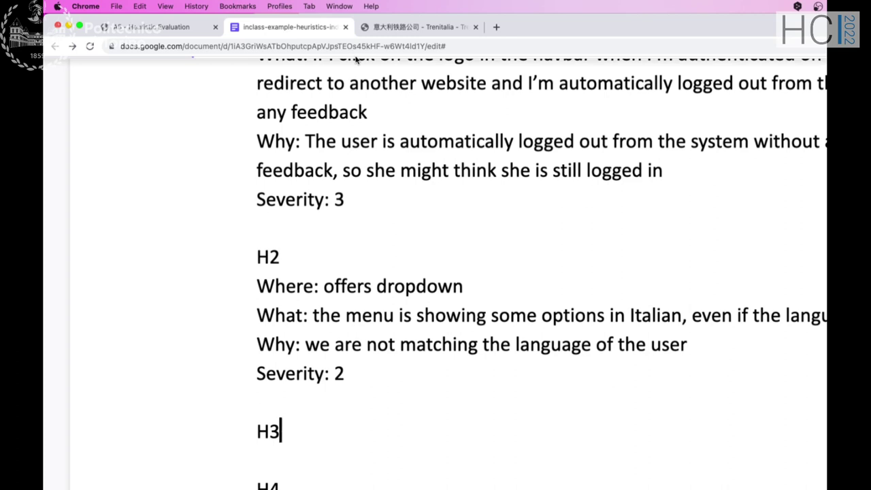
key("Return")
type("Where")
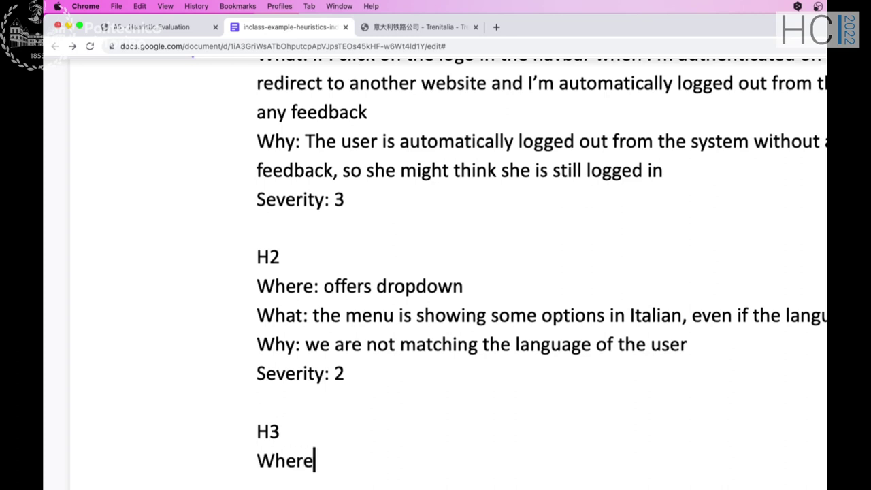
type(": breadcrum")
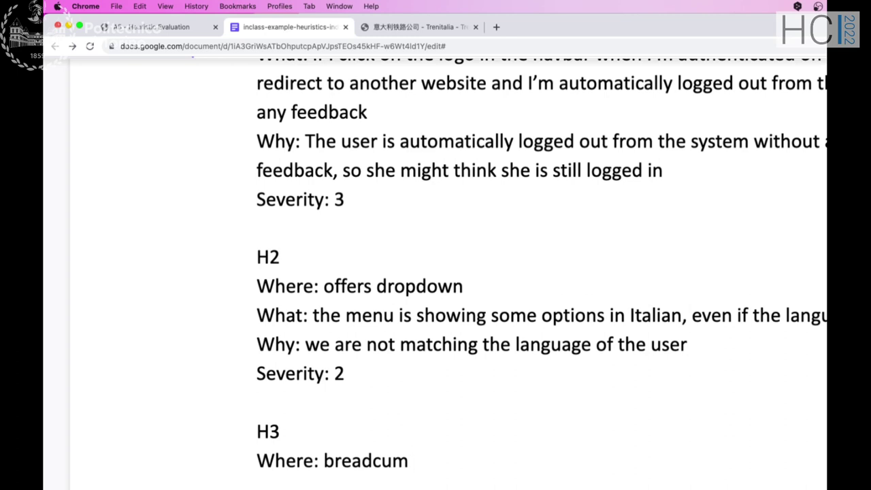
type("b ")
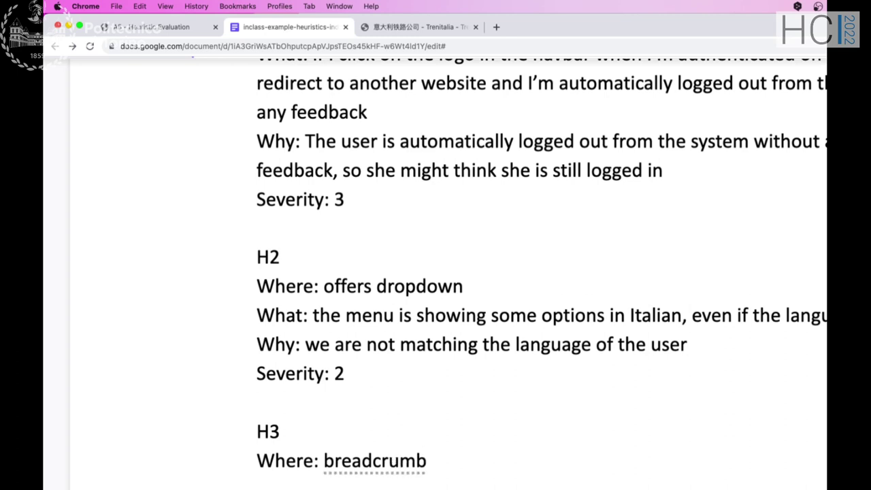
type("menu")
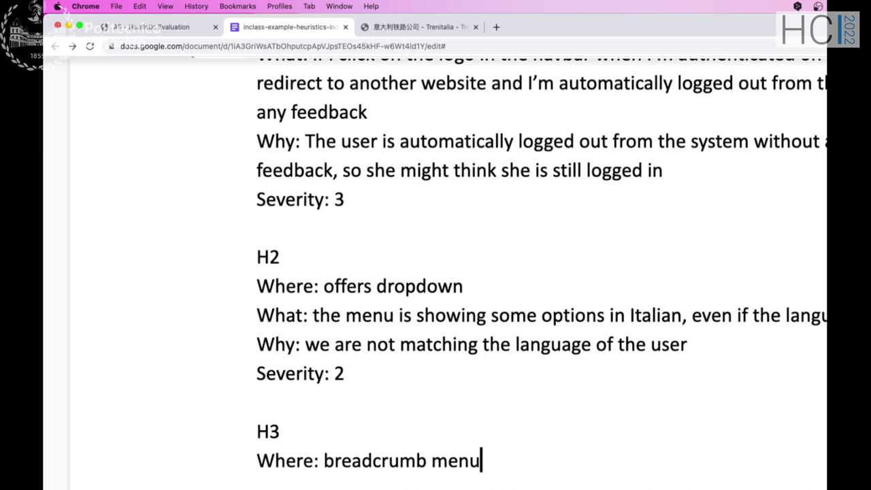
Step: Return to the Trenitalia homepage, switch it to Italian and open the Sconto ragazzi offer from the Offerte options
left_click(496, 27)
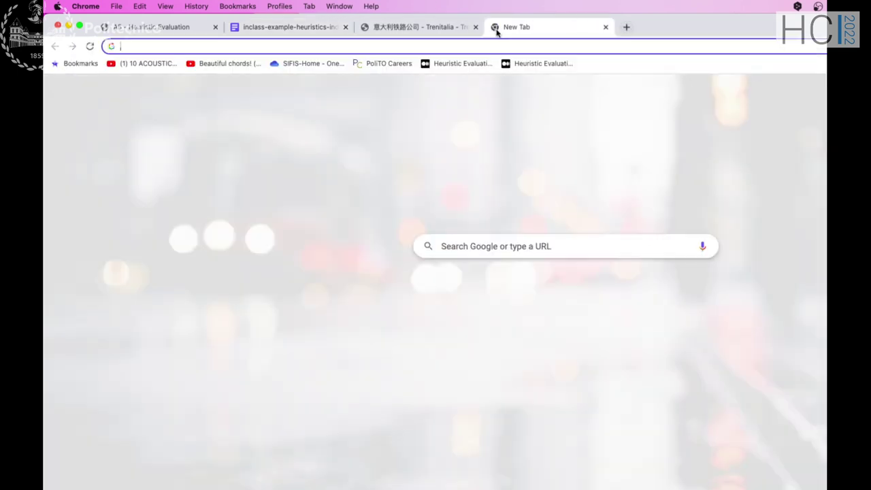
left_click(428, 28)
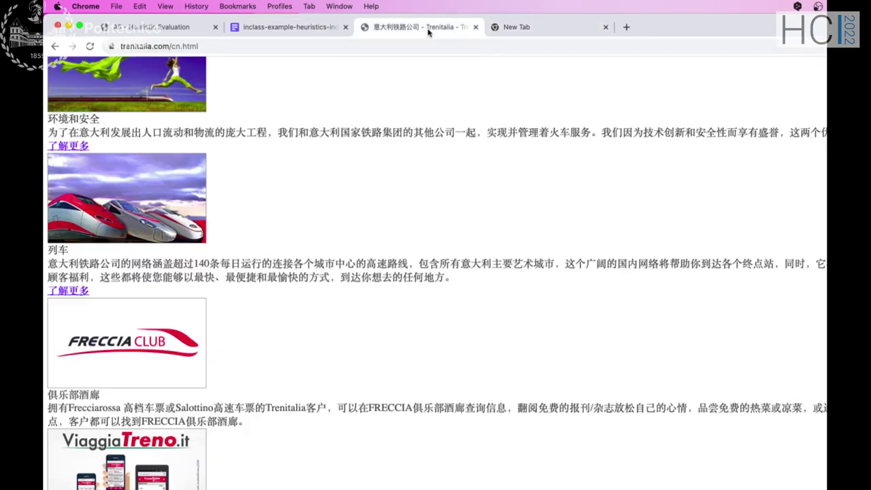
left_click(55, 47)
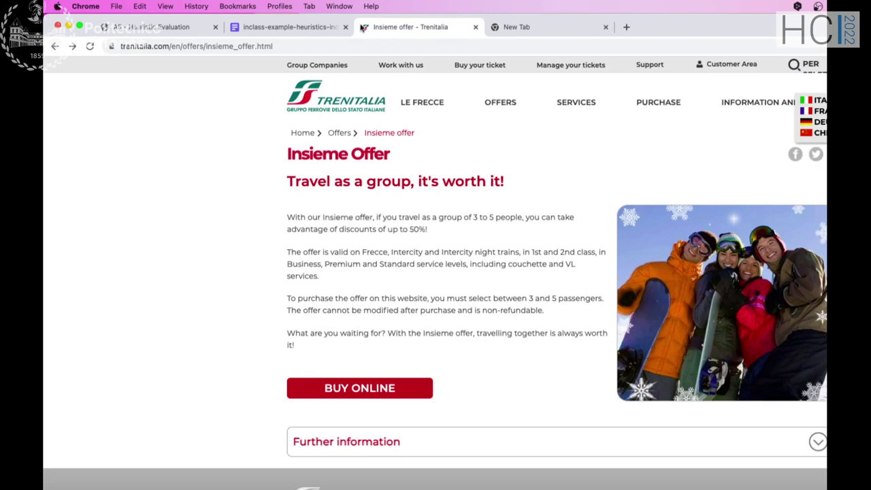
left_click(331, 109)
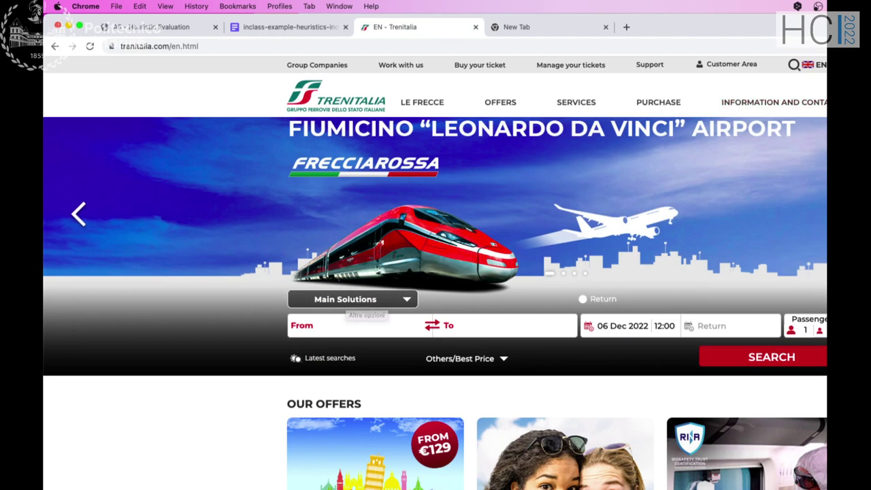
left_click(817, 80)
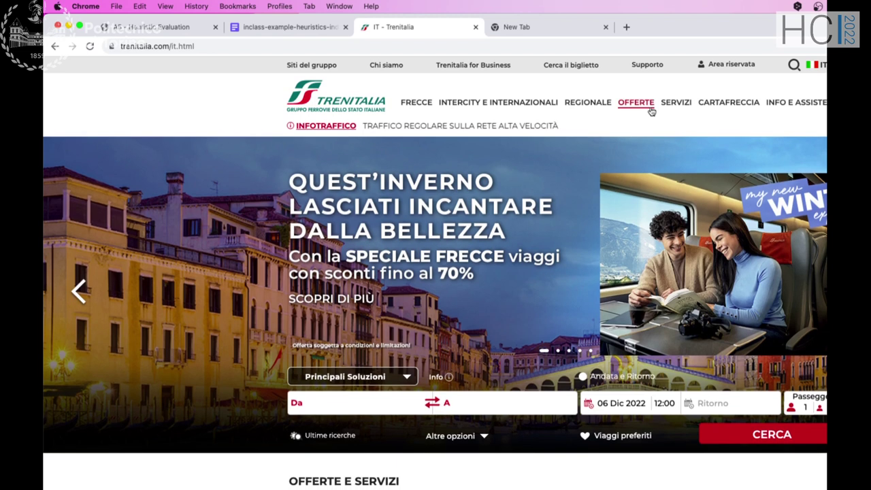
mouse_move(652, 111)
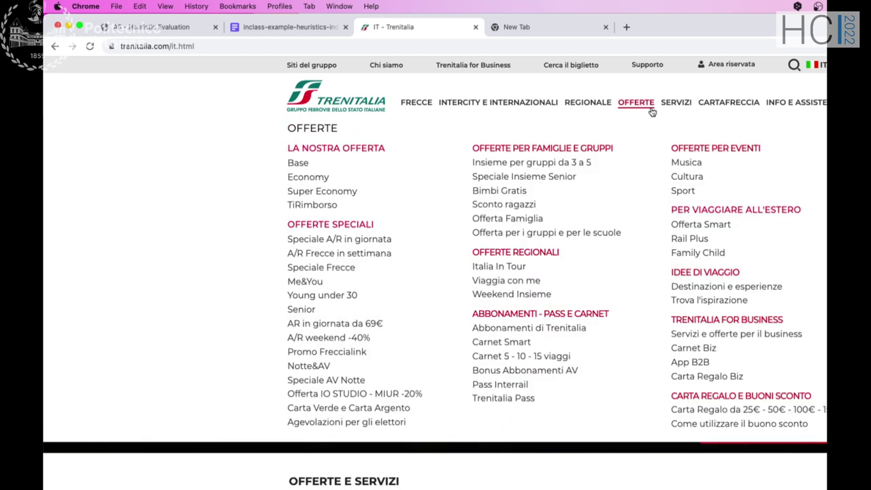
left_click(529, 204)
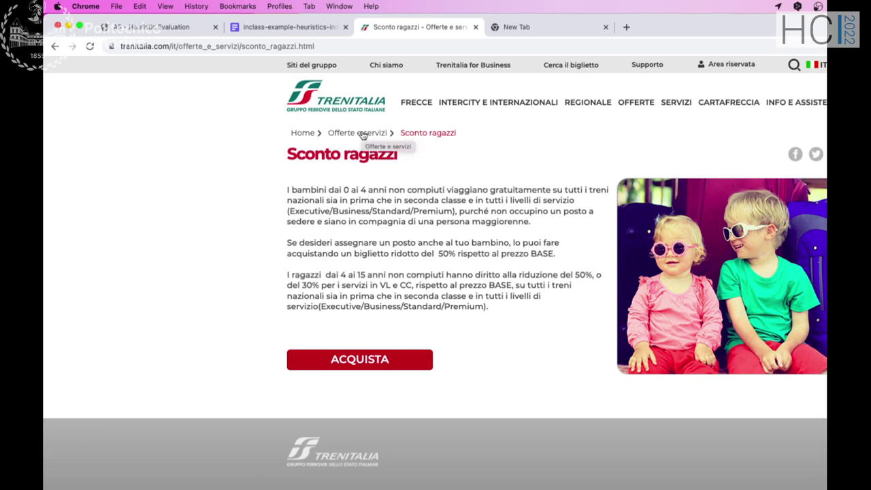
Step: Follow the Offerte e servizi breadcrumb from the Sconto ragazzi page and examine the page it leads to
mouse_move(633, 106)
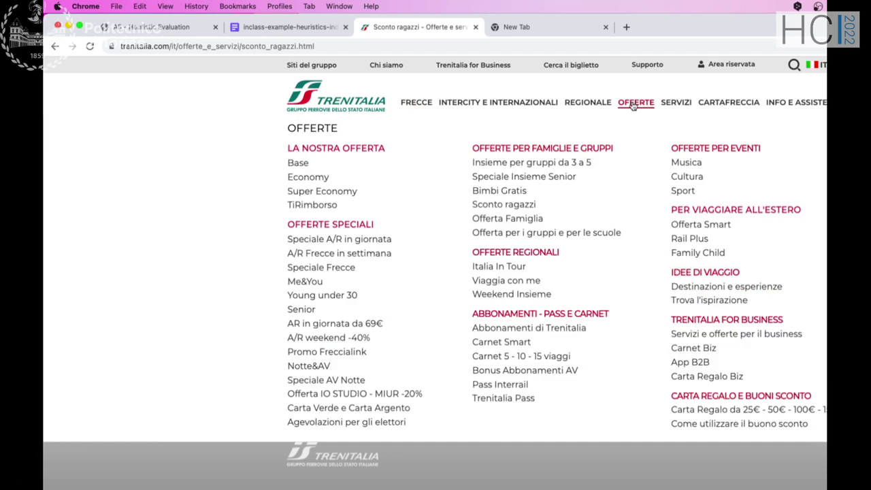
left_click(378, 140)
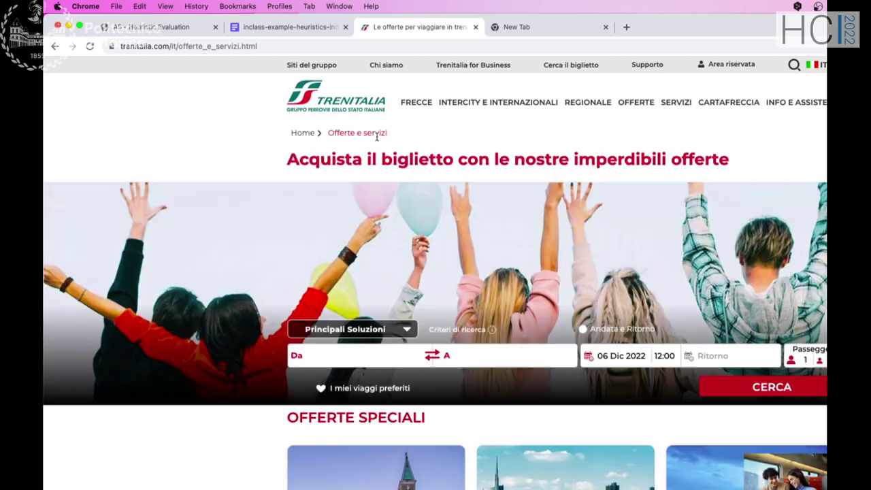
scroll(377, 137, "down", 4)
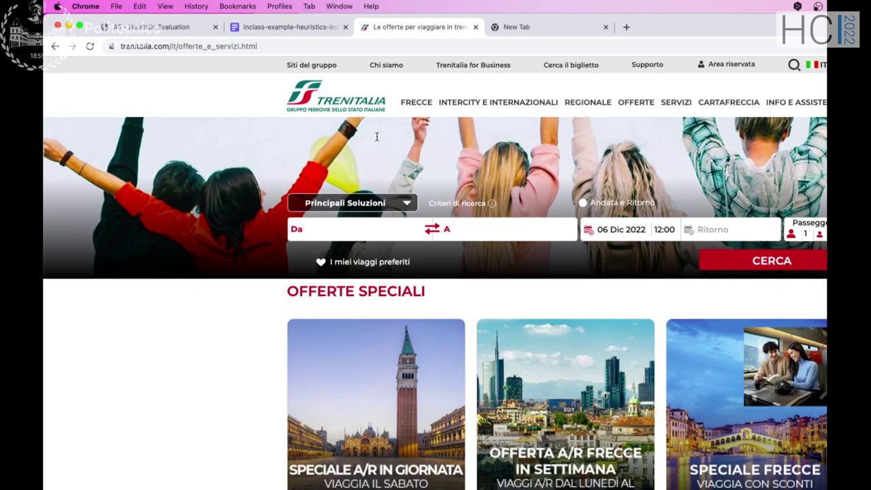
scroll(378, 141, "down", 3)
scroll(378, 141, "up", 2)
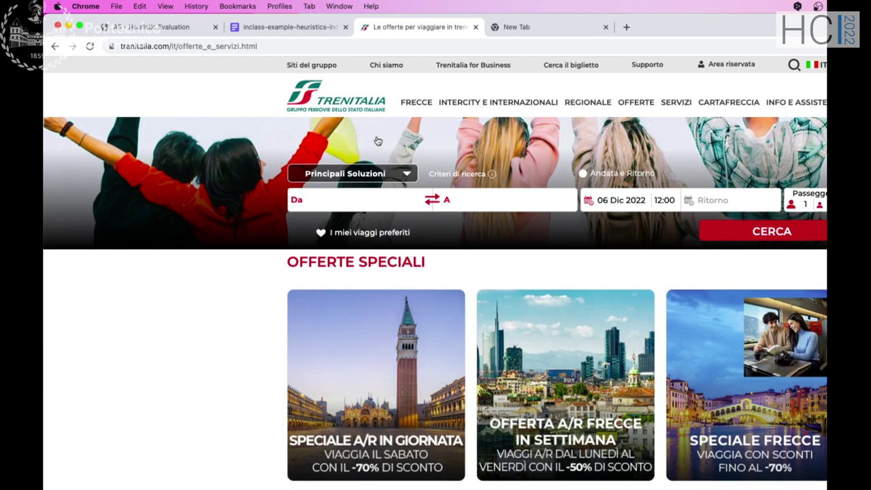
scroll(378, 140, "up", 2)
scroll(378, 139, "down", 3)
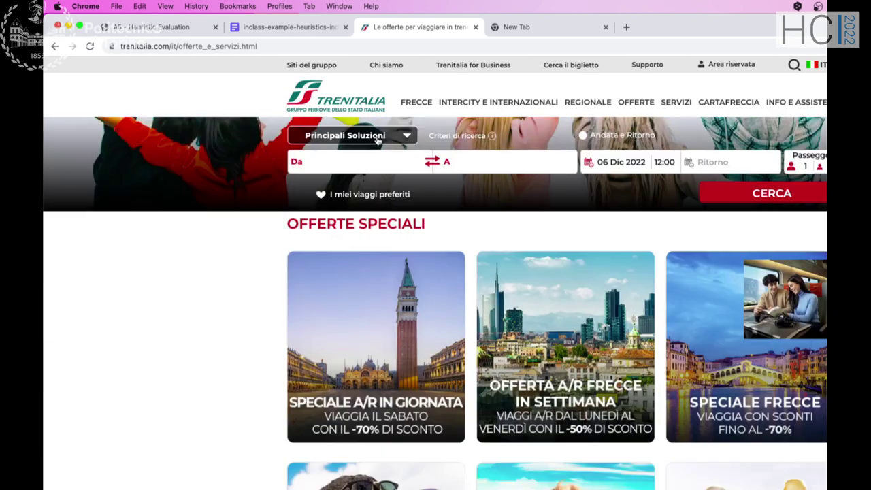
scroll(378, 140, "up", 4)
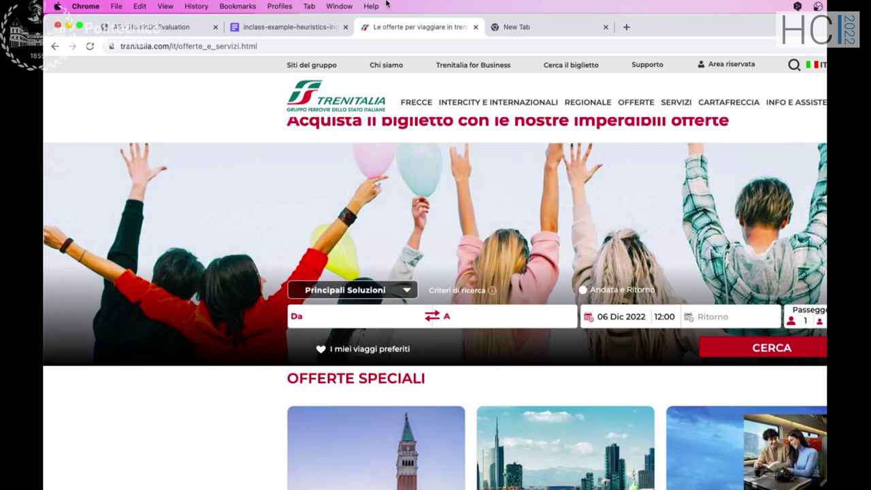
scroll(460, 199, "down", 3)
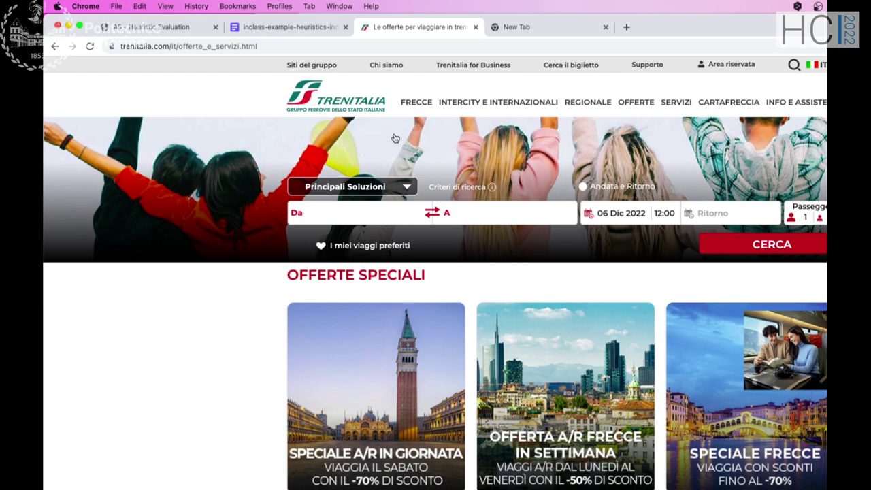
Step: Back in the template document, begin a line below Where in the H3 violation with "What: the breadcrumb"
left_click(262, 28)
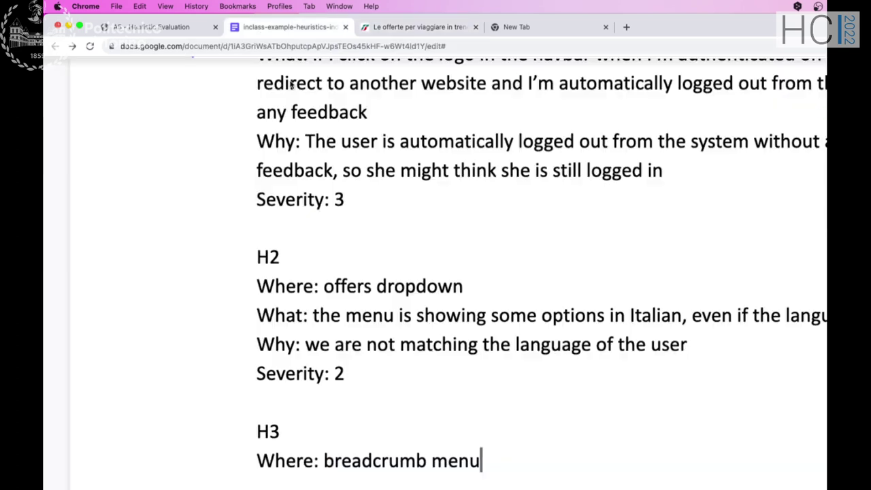
scroll(291, 84, "down", 1)
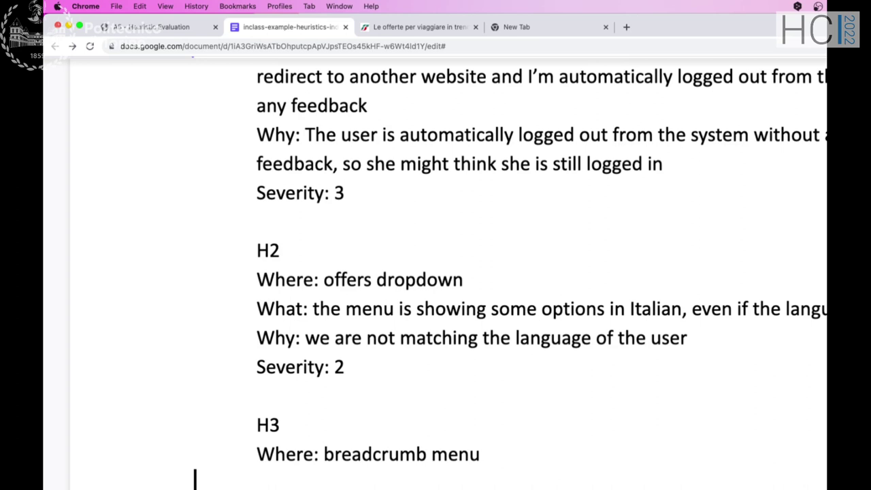
type("What")
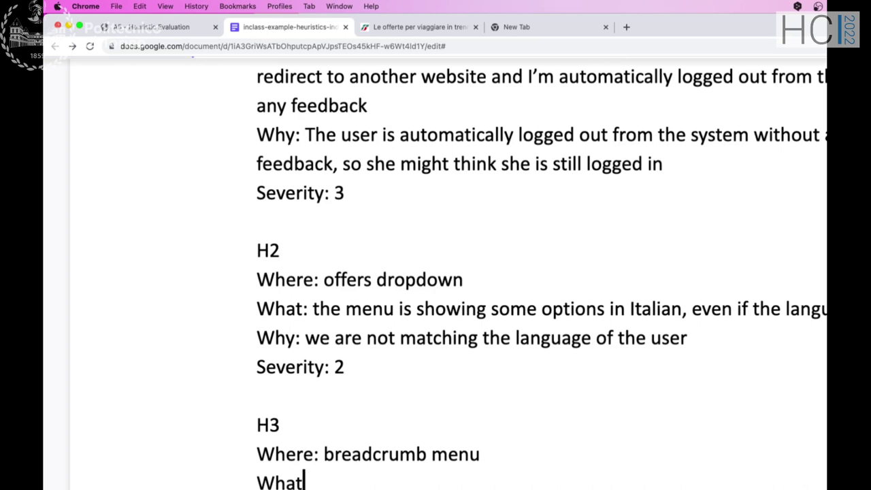
type(": the v")
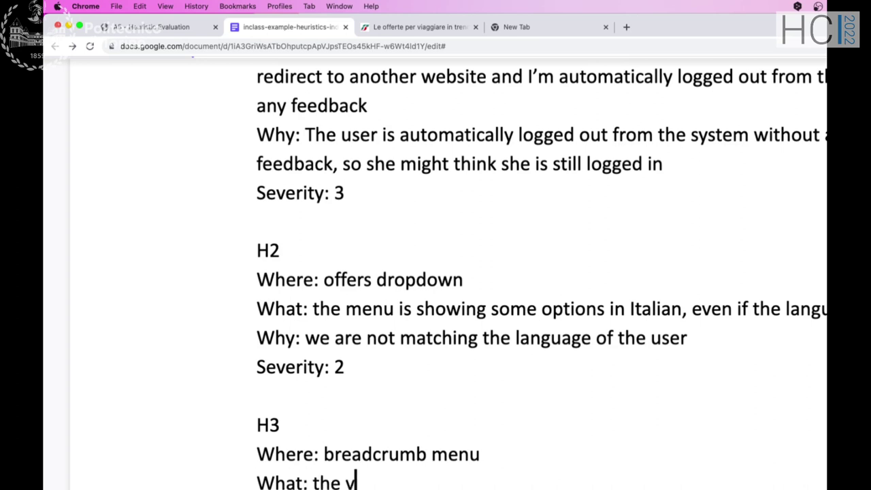
type("re")
key("BackSpace")
key("BackSpace")
key("BackSpace")
type("breadd")
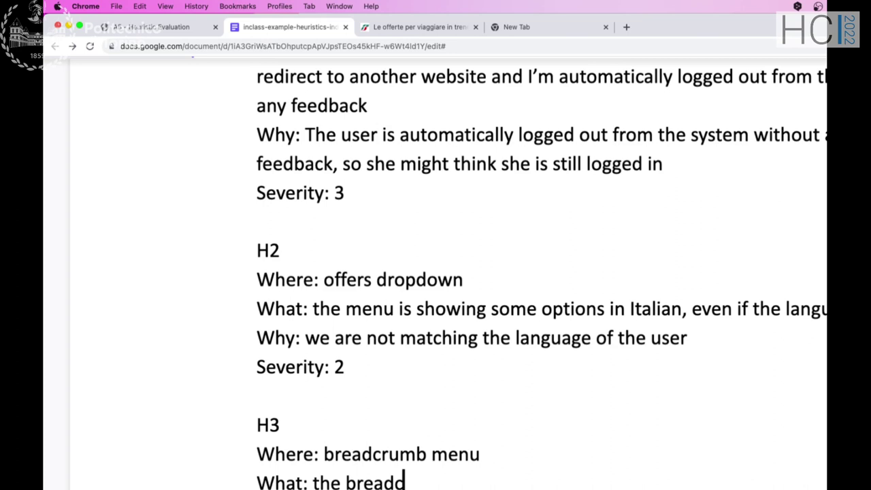
key("BackSpace")
type("cu")
key("BackSpace")
type("rumb")
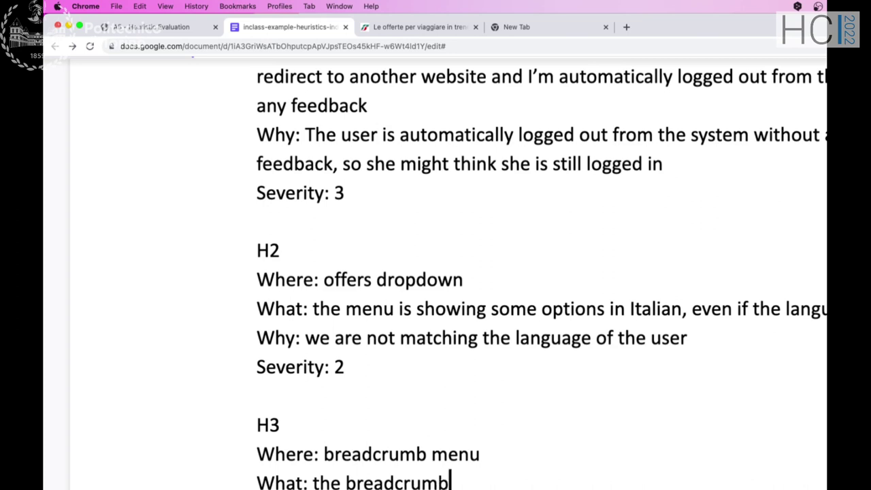
Step: Continue the What line under H3 after "the breadcrumb" with "menu is redirecting me to pages that I've never"
type(" menu is ")
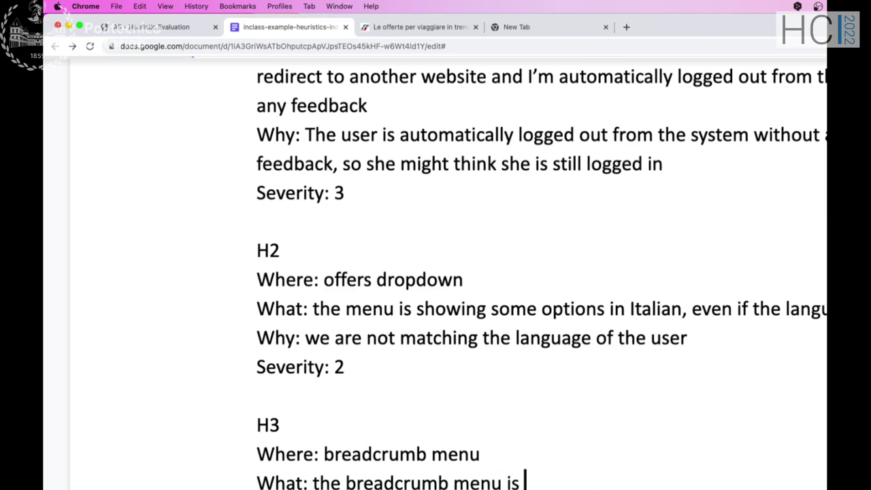
type("redi")
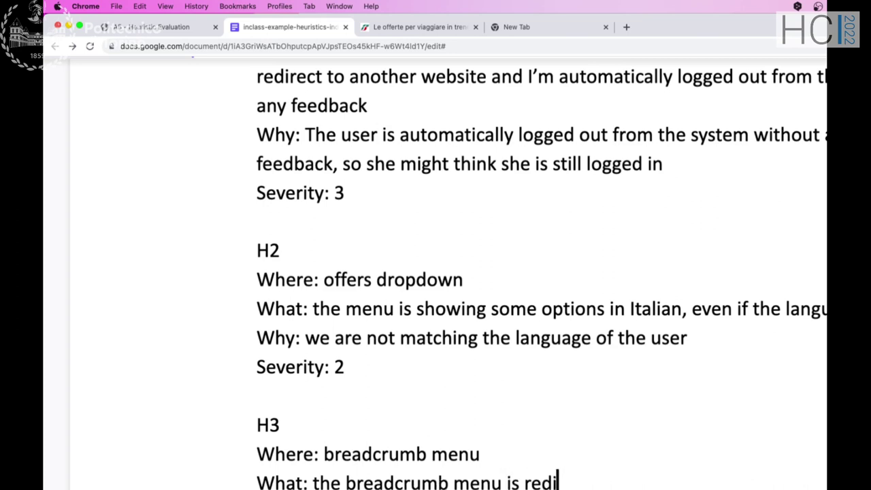
type("recting me to")
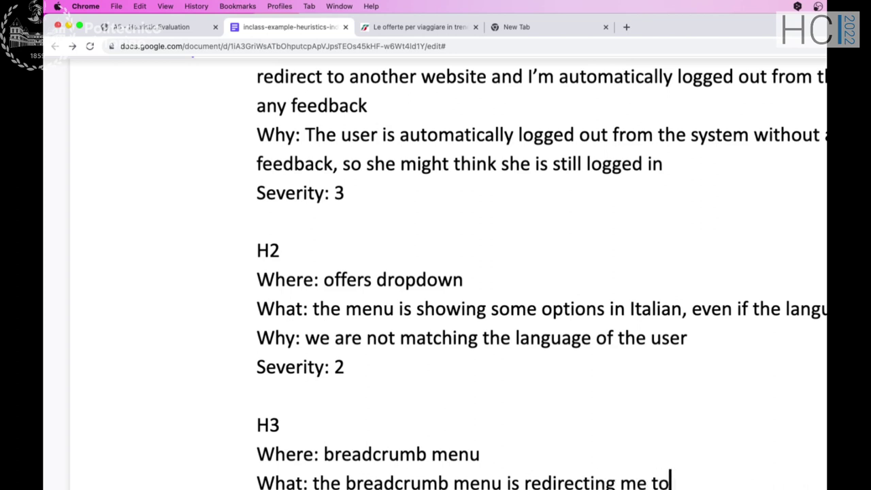
type(" pages th")
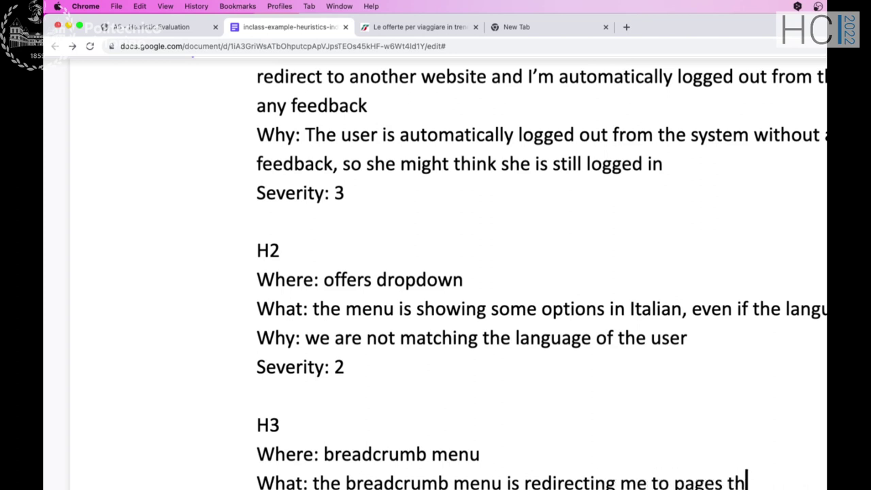
type("at I n")
key("BackSpace")
key("BackSpace")
type("'ve nev")
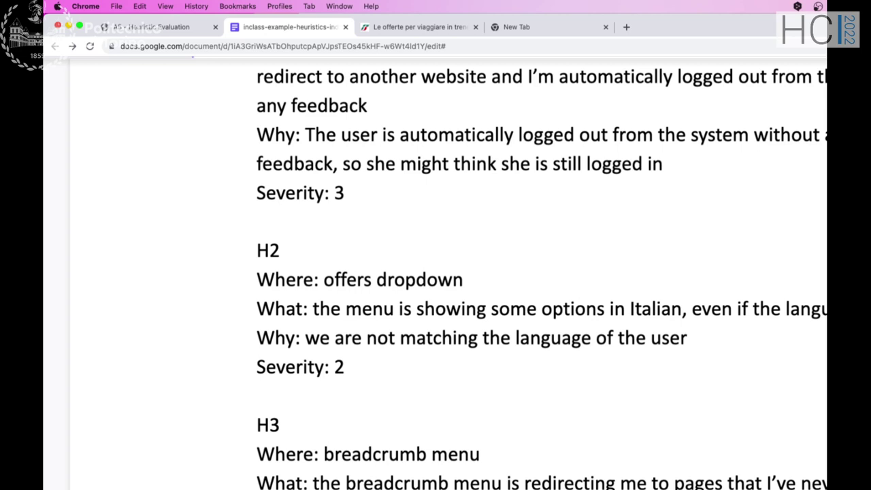
Step: Fill in the Why line under H3 with the placeholder "[...]" and set Severity to 2
scroll(542, 276, "down", 1)
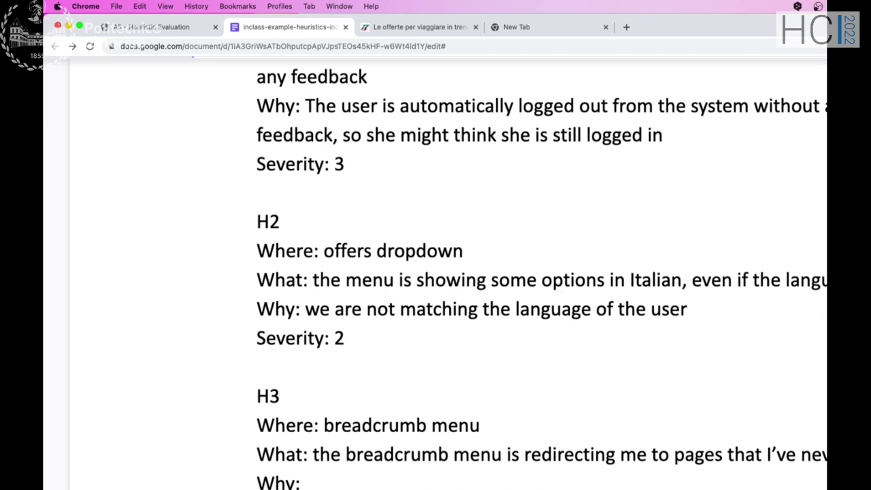
left_click(332, 454)
left_click(306, 482)
type("[...]")
Step: On the Trenitalia site, open the Italia In Tour offer and follow its Treni Regionali breadcrumb to check where it leads
left_click(395, 31)
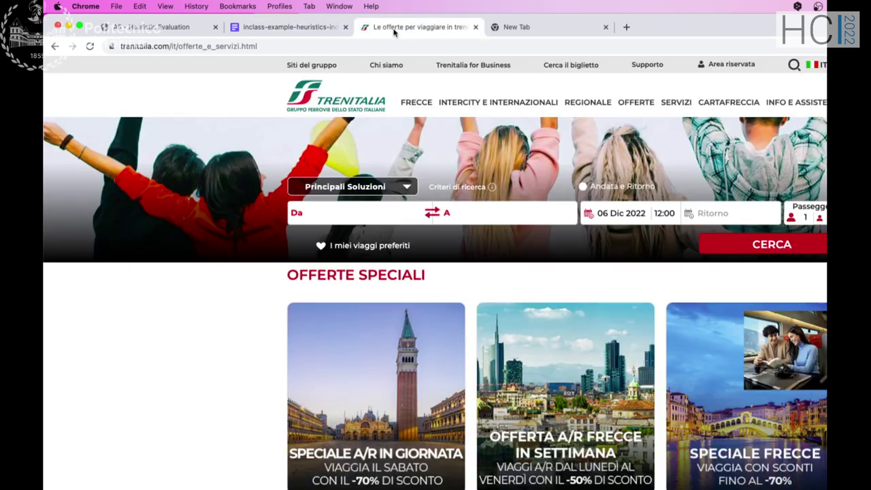
left_click(633, 103)
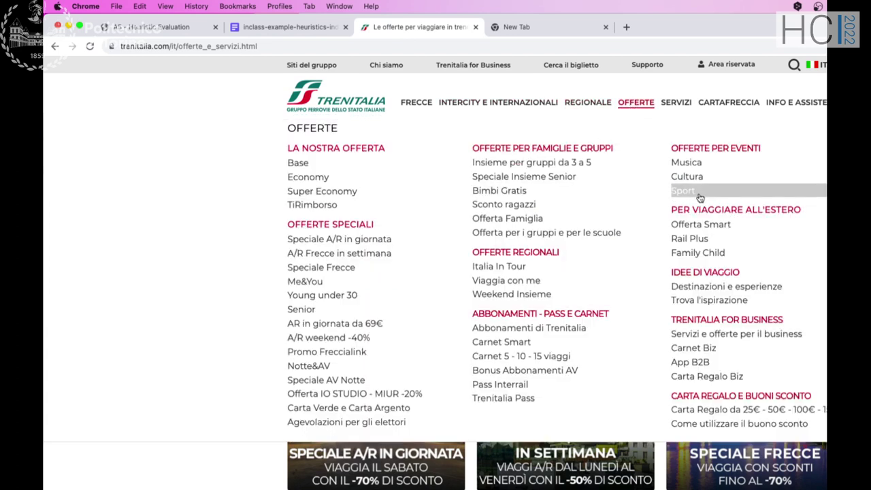
left_click(578, 273)
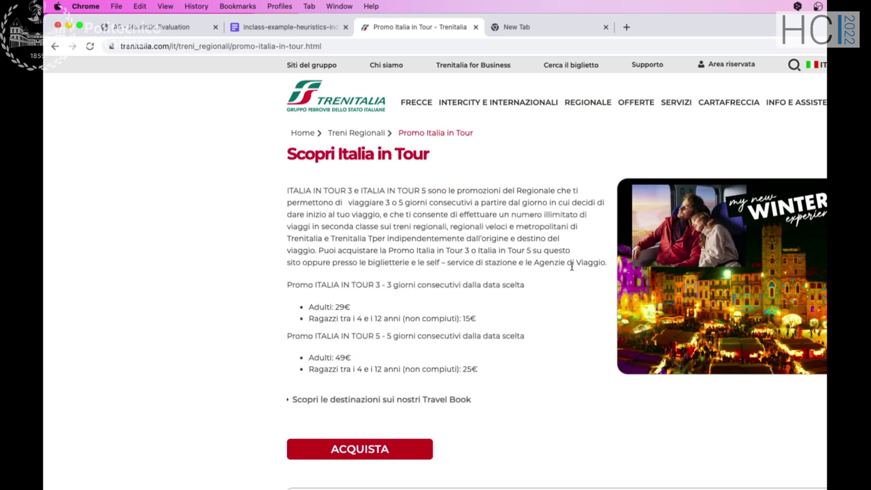
left_click(342, 138)
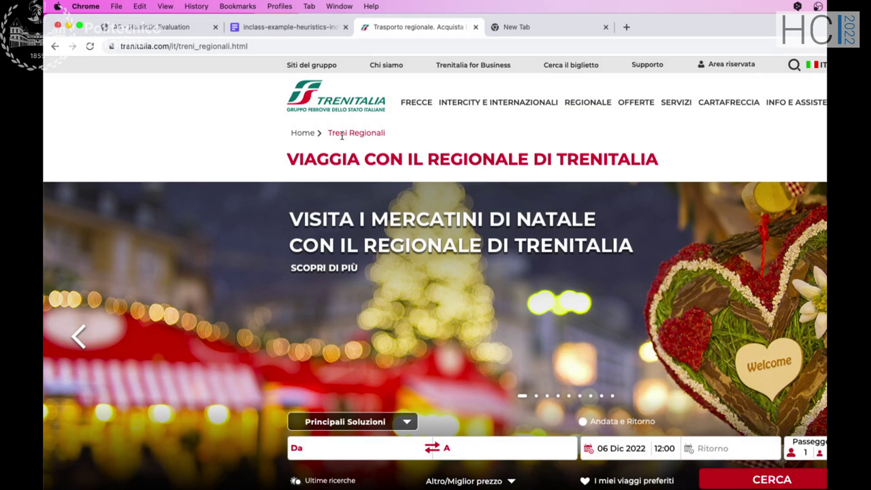
Step: Return to the template document, add blank lines below the H3 severity, and highlight "breadcrumb menu" in its Where line
left_click(279, 27)
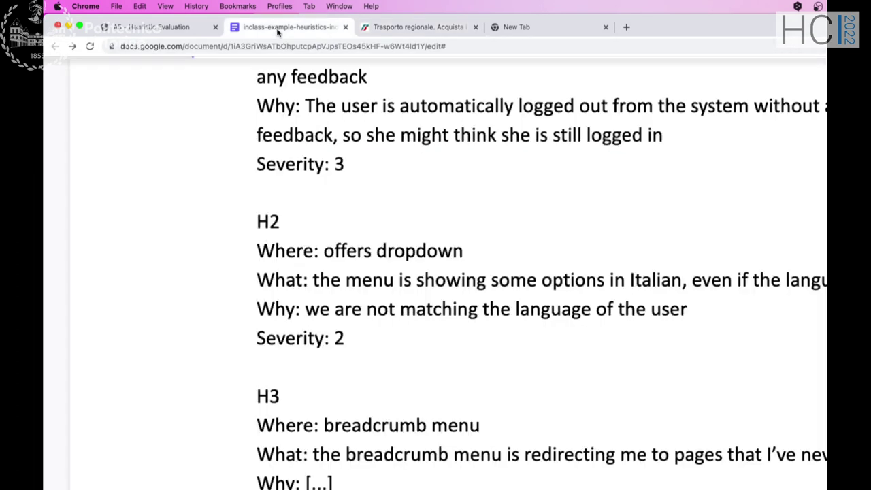
scroll(297, 216, "down", 2)
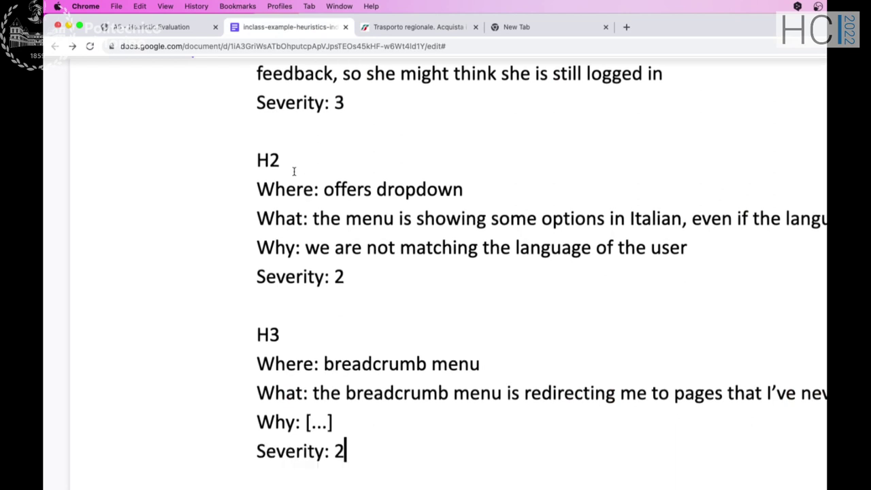
key("Return")
key("Return")
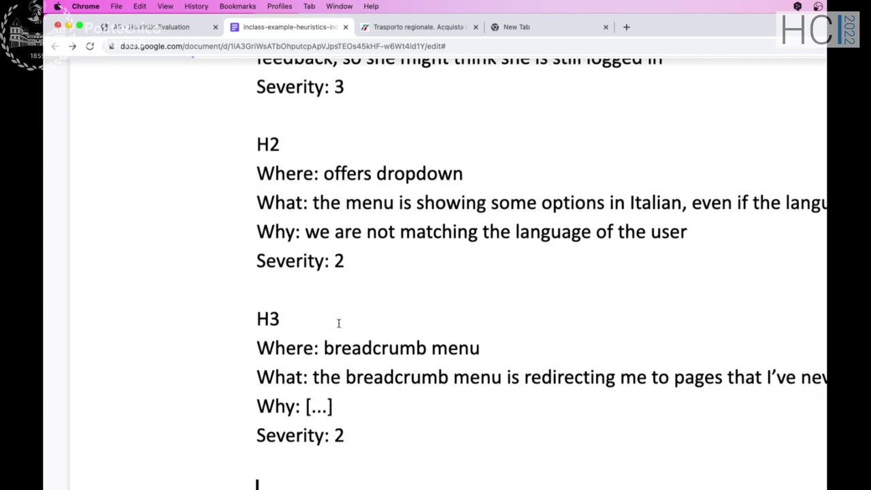
left_click_drag(325, 347, 556, 346)
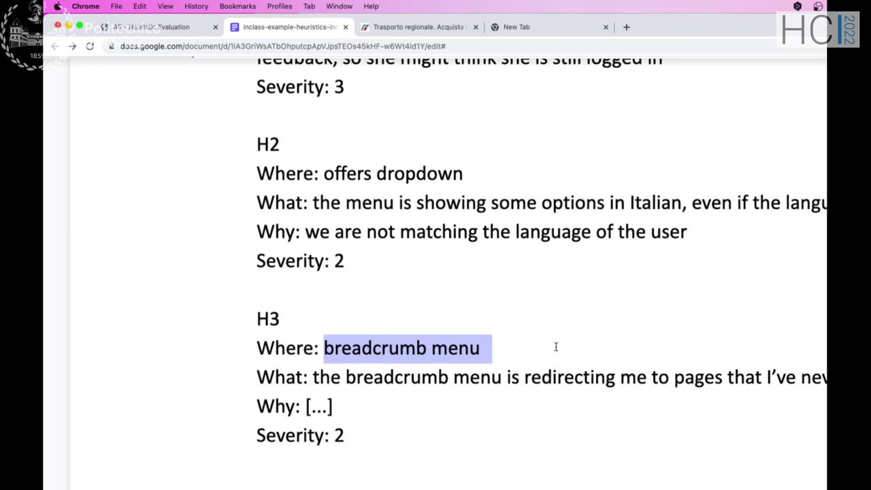
Step: Switch to Word and review the H2 and H3 sections of the trenitalia document
key("super+Tab")
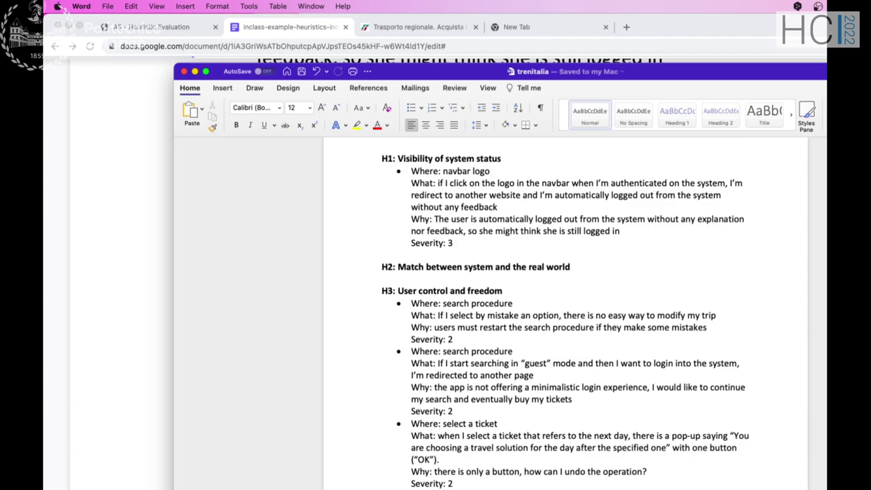
scroll(609, 312, "down", 3)
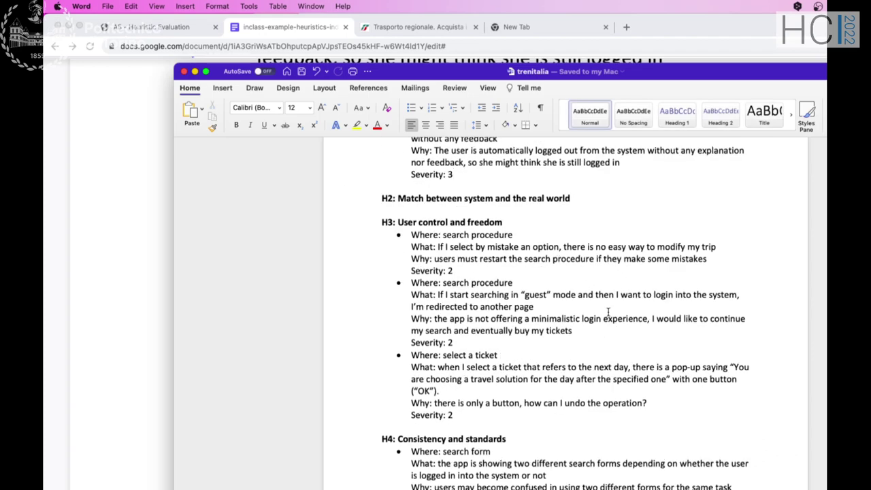
double_click(479, 73)
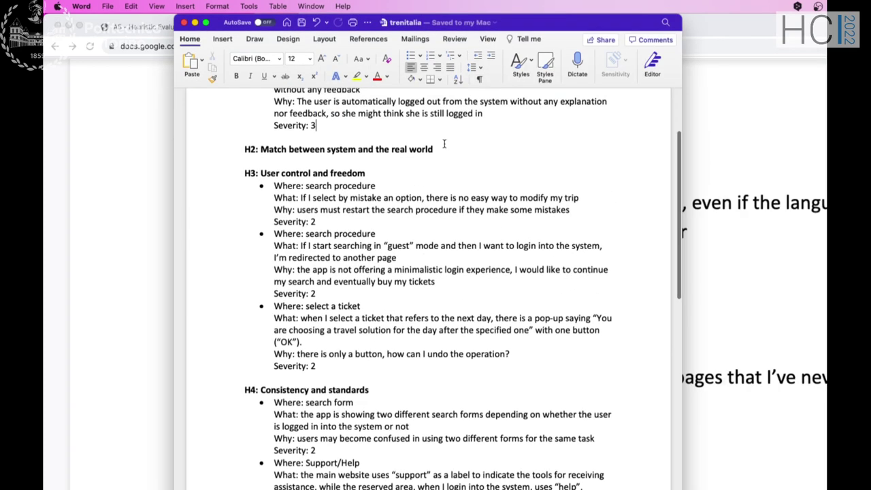
scroll(343, 198, "up", 3)
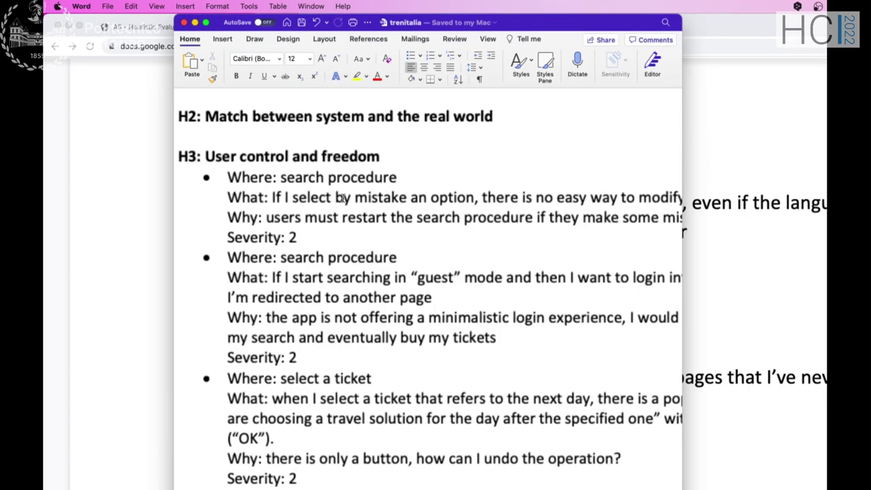
scroll(342, 198, "left", 2)
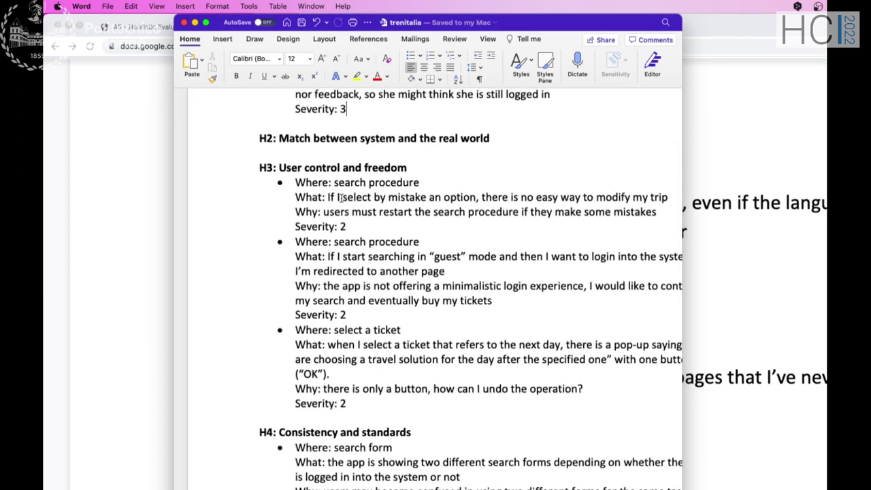
Step: Switch back to Chrome and examine the heuristic and severity rating tables in the A5 assignment PDF
left_click(126, 26)
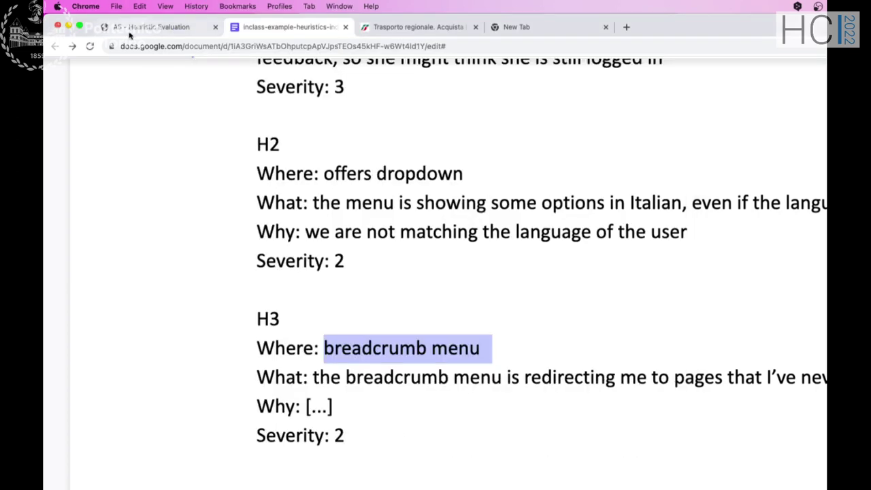
scroll(198, 256, "down", 5)
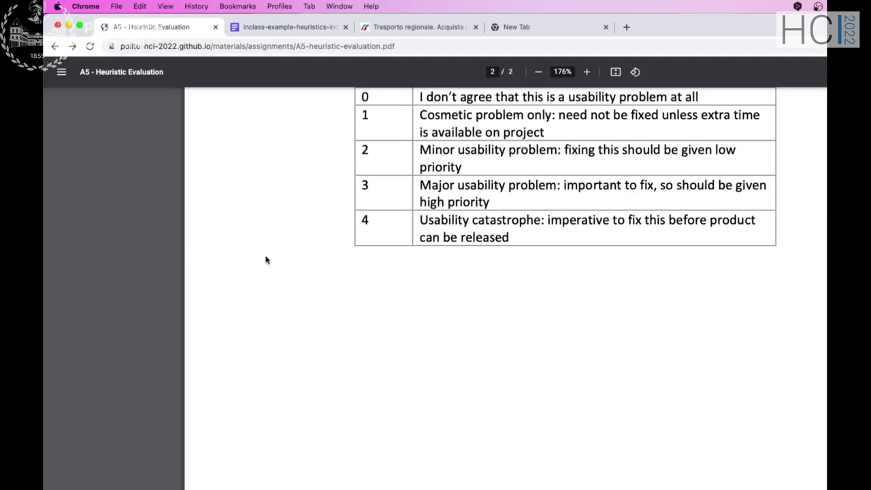
scroll(265, 259, "up", 4)
Step: Bring back the trenitalia document in Word, widen its window and review the H3 violations
key("super+Tab")
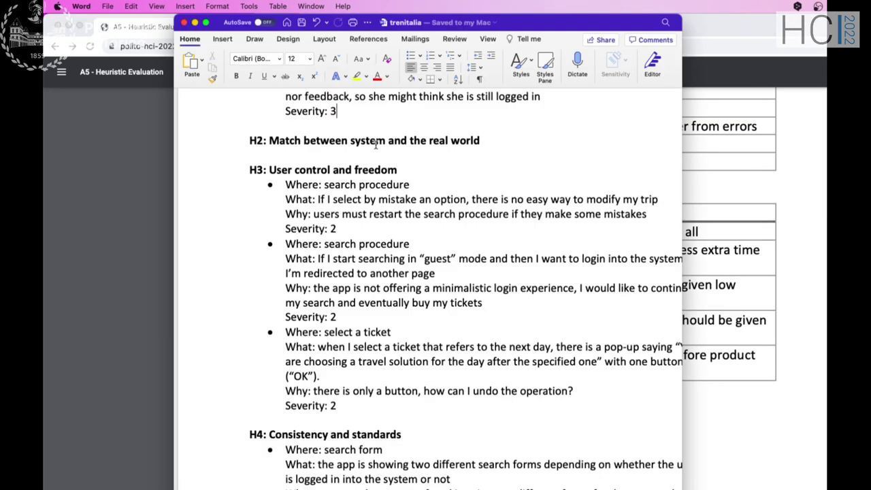
scroll(395, 256, "right", 2)
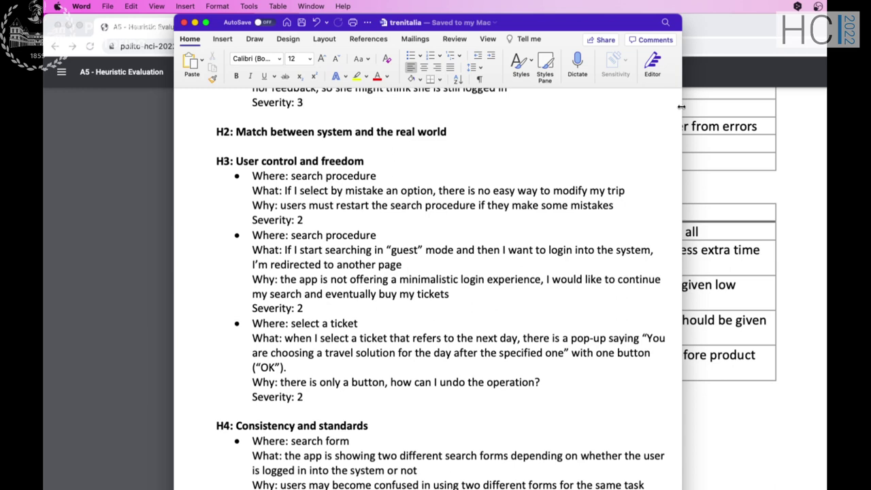
left_click_drag(682, 109, 818, 117)
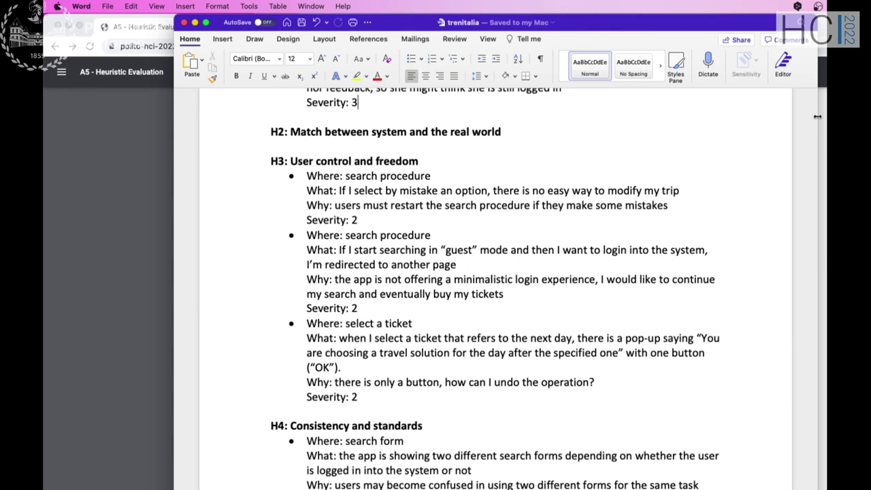
left_click(821, 117)
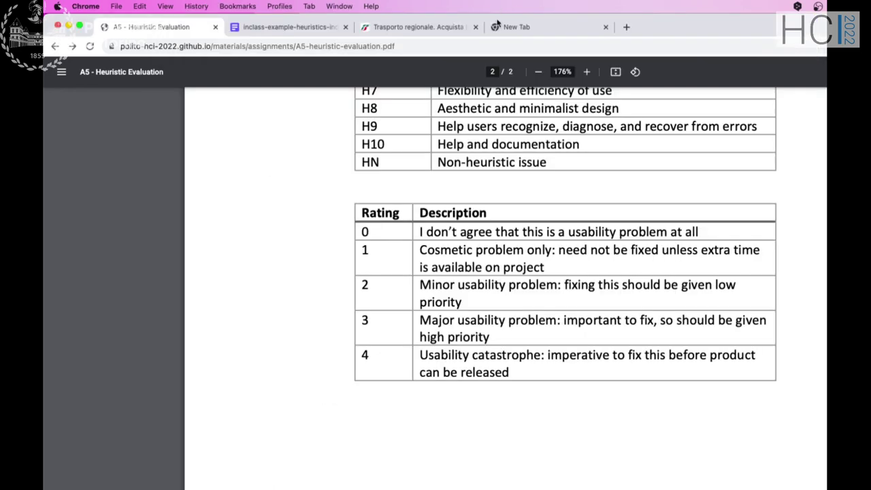
Step: On the Italian Trenitalia homepage, try "turin" as the departure station, and replace it with Torino Lingotto
left_click(444, 26)
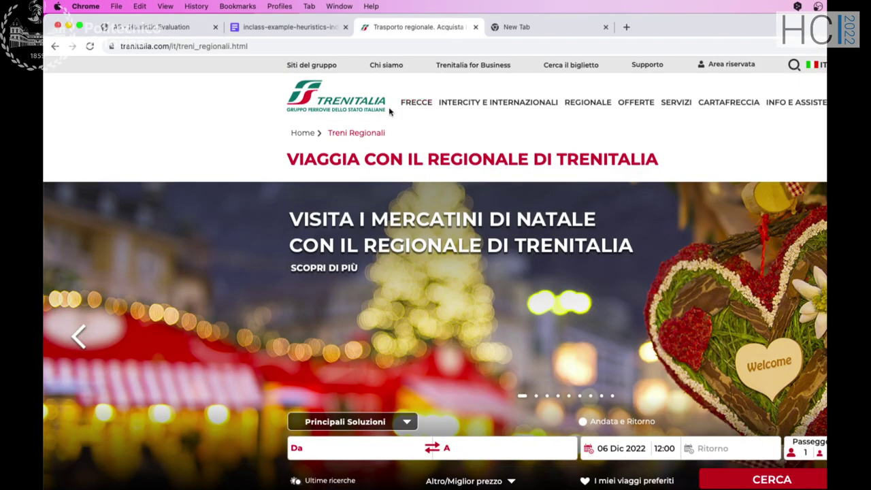
left_click(343, 99)
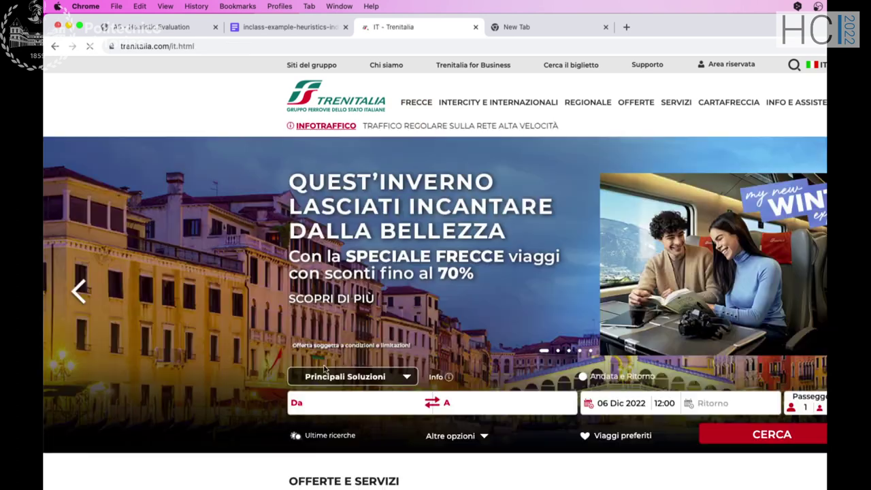
left_click(326, 397)
type("turin")
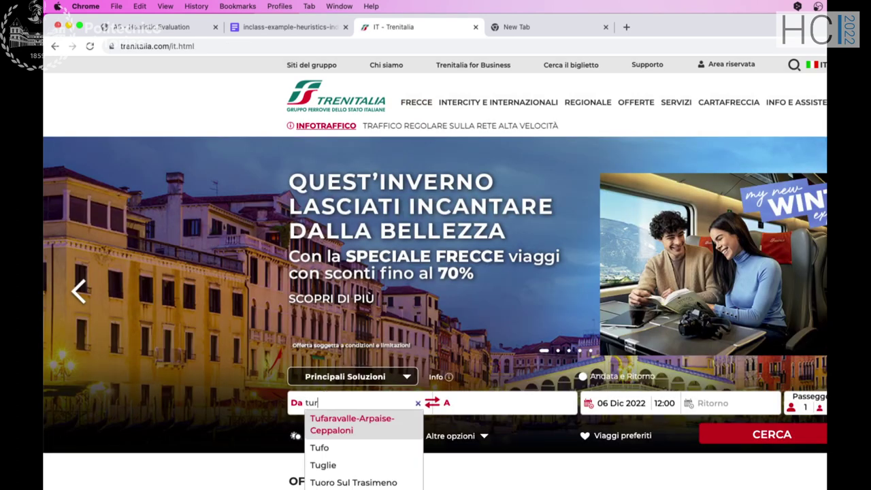
double_click(348, 403)
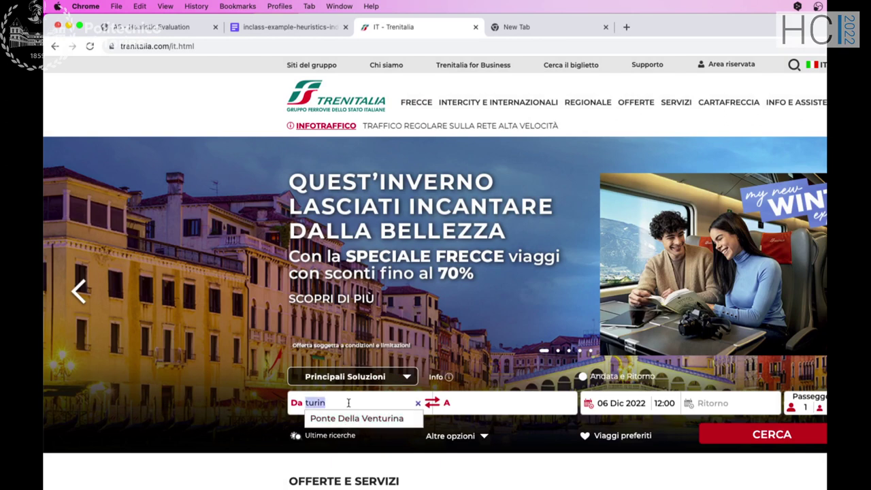
type("tori")
left_click(350, 417)
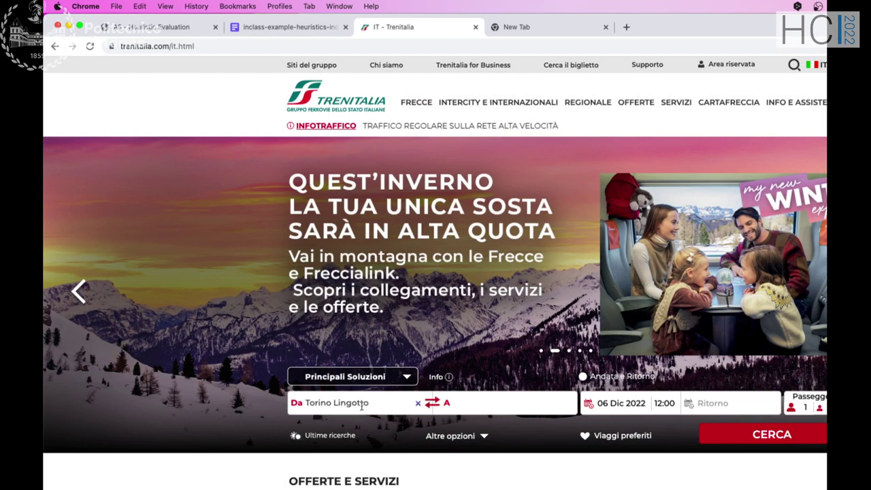
Step: Replace the departure station with Turas, suggested for the search text "tur"
triple_click(362, 403)
key("BackSpace")
type("tur")
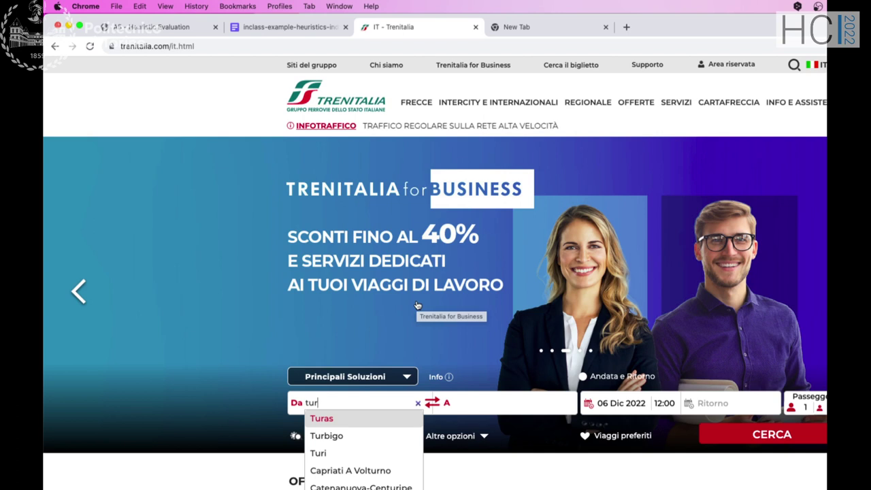
key("Return")
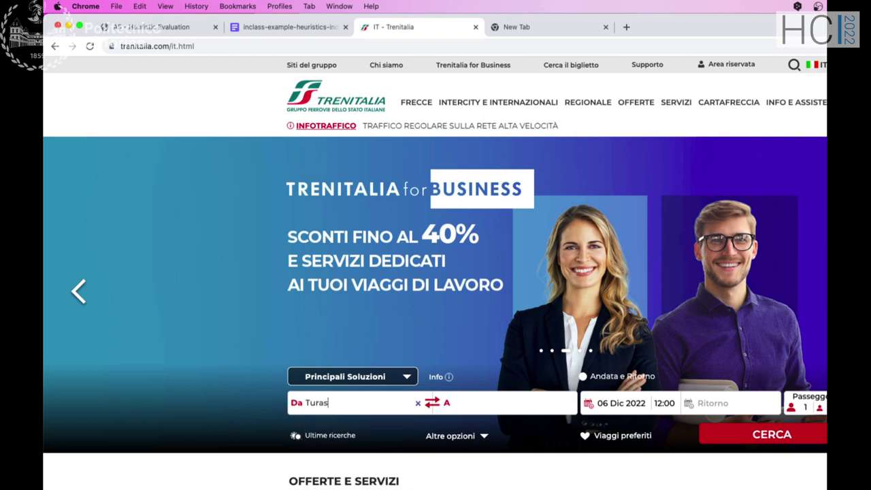
double_click(320, 402)
Step: Switch the Trenitalia site to English and try "turi" as the departure station
left_click(817, 65)
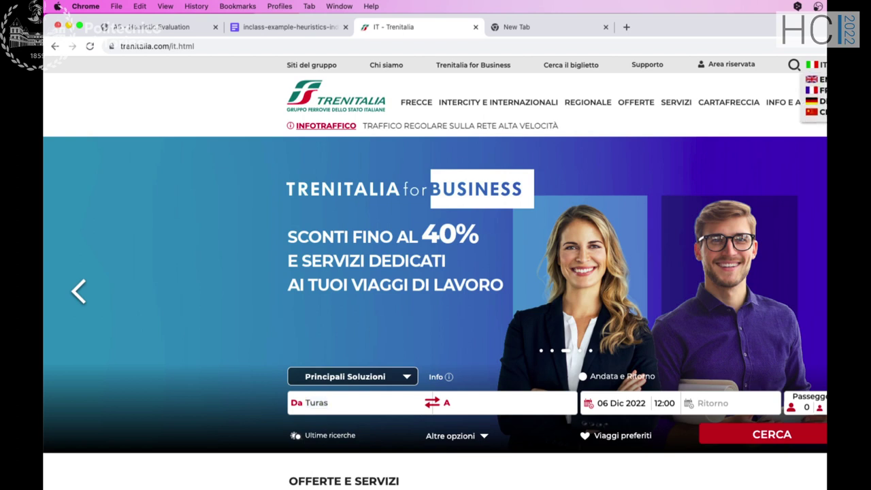
left_click(821, 80)
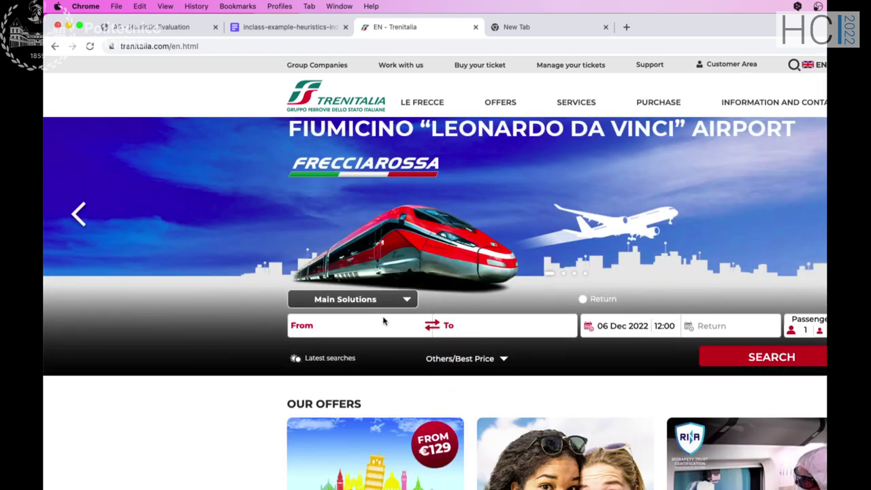
left_click(377, 320)
type("tiu")
type("uri")
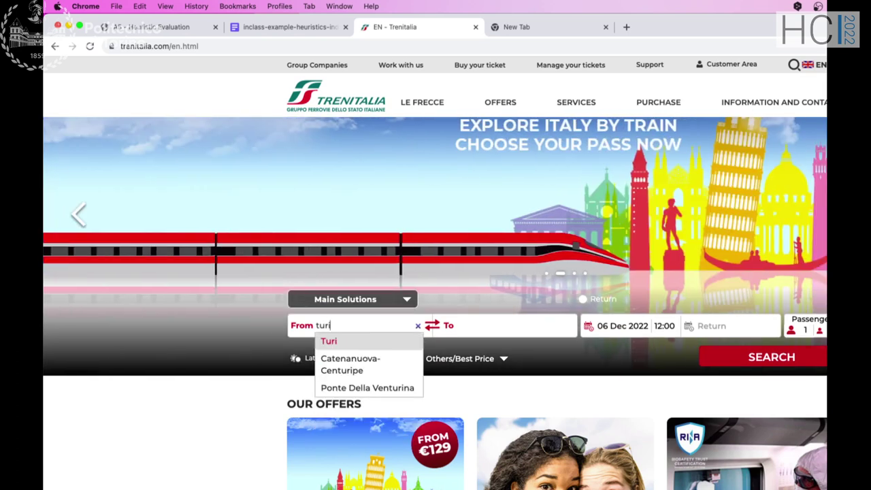
Step: Replace the departure text with "Torino" and choose Torino Porta Nuova as the departure station
key("BackSpace")
key("BackSpace")
key("BackSpace")
type("Tor")
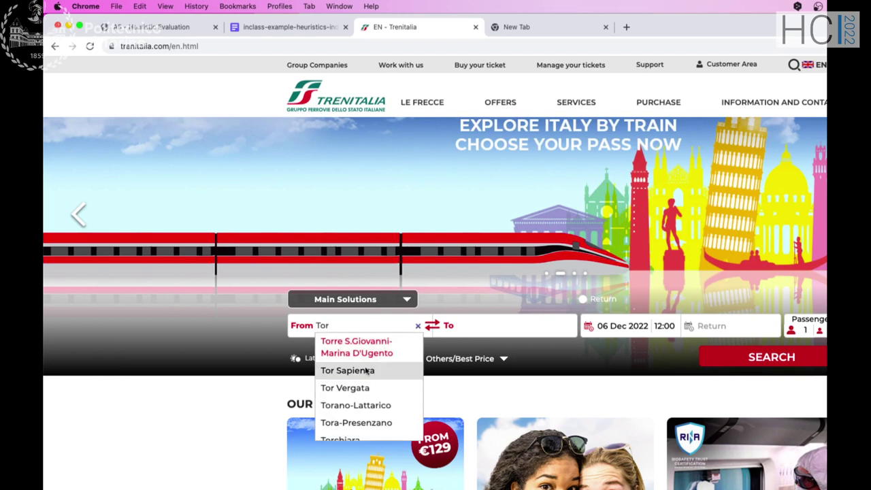
type("ino")
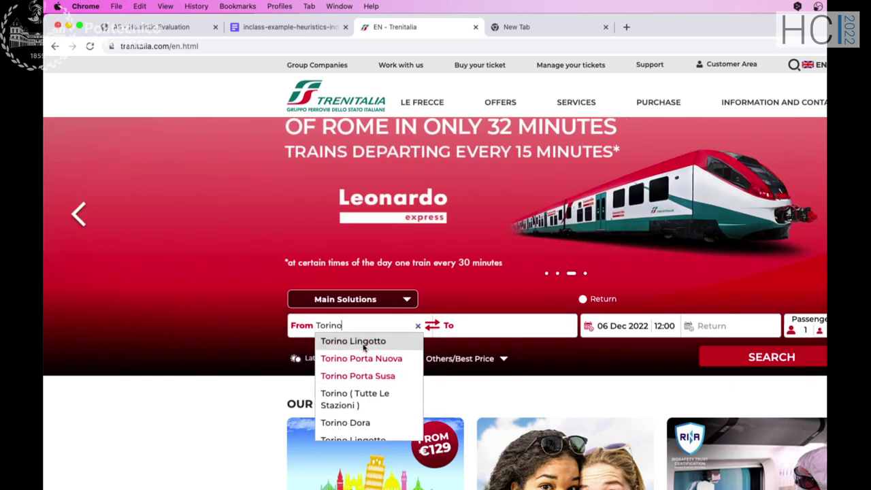
left_click(362, 358)
Step: Search for "roma" as the destination and choose Roma ( Tutte Le Stazioni )
type("tom")
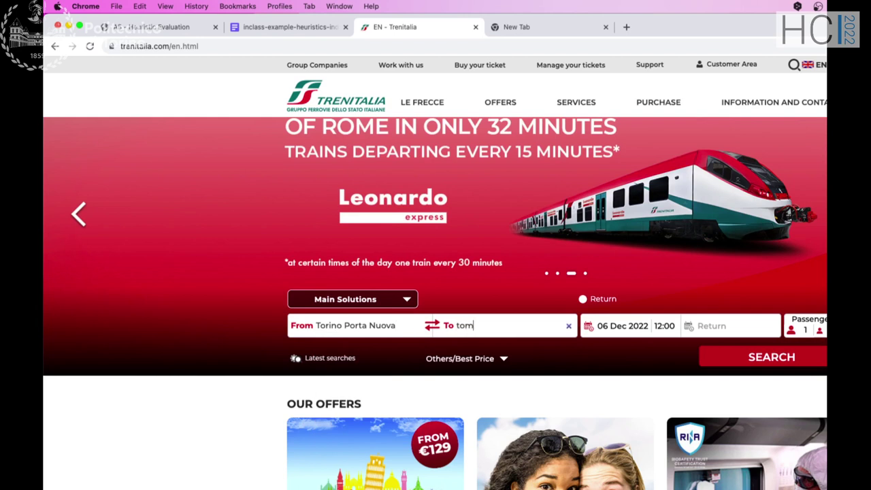
key("BackSpace")
key("BackSpace")
key("BackSpace")
type("roma")
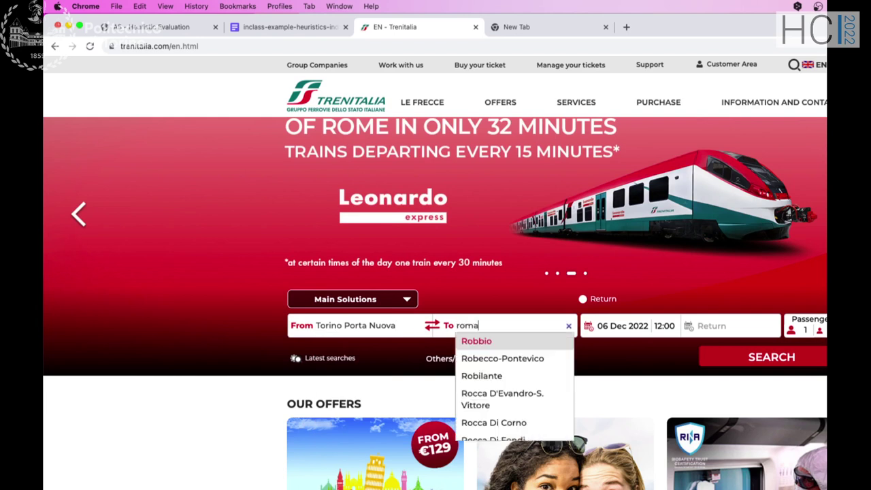
left_click(488, 344)
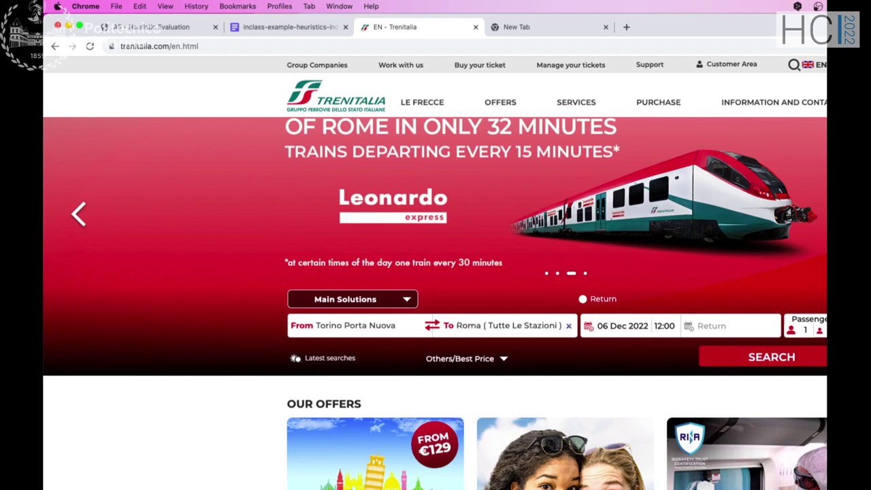
Step: Search for a round trip leaving on 29 Dec 2022 and returning on 6 Jan
key("super+equal")
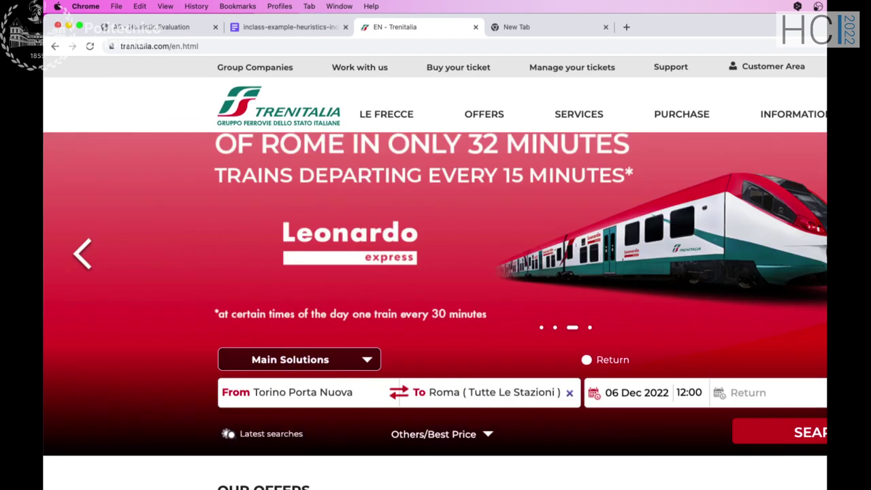
left_click(646, 394)
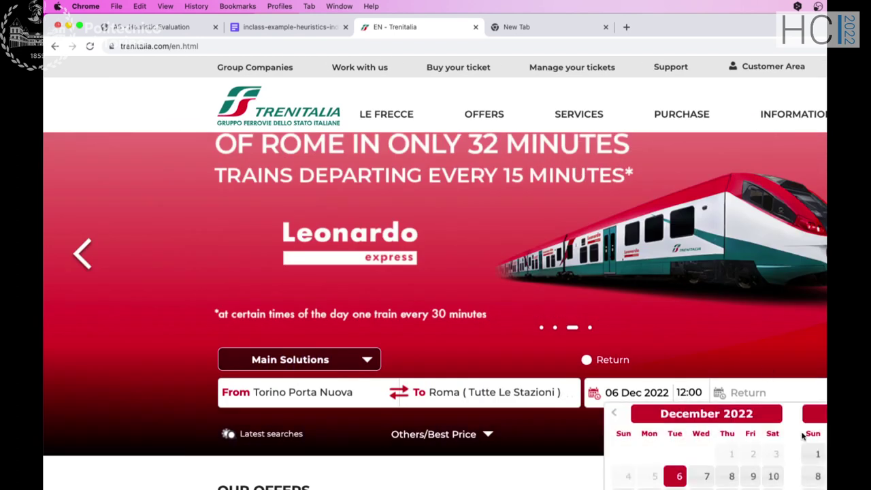
left_click(732, 489)
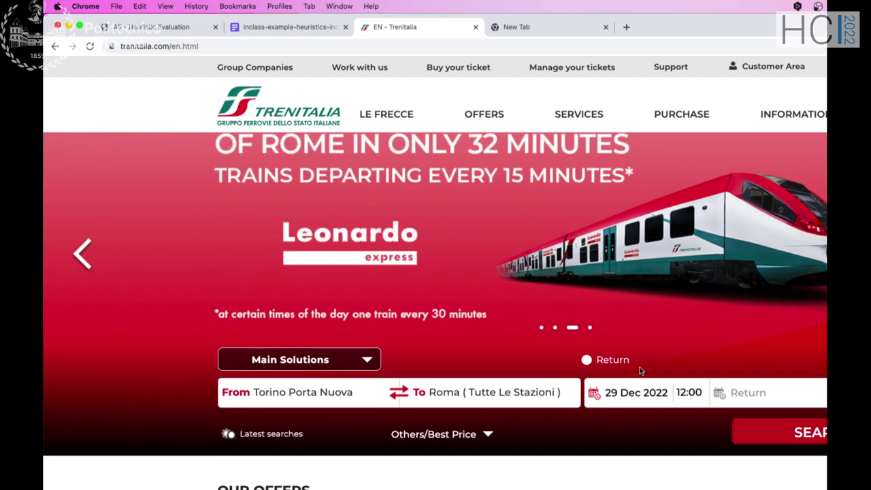
left_click(586, 359)
left_click(772, 398)
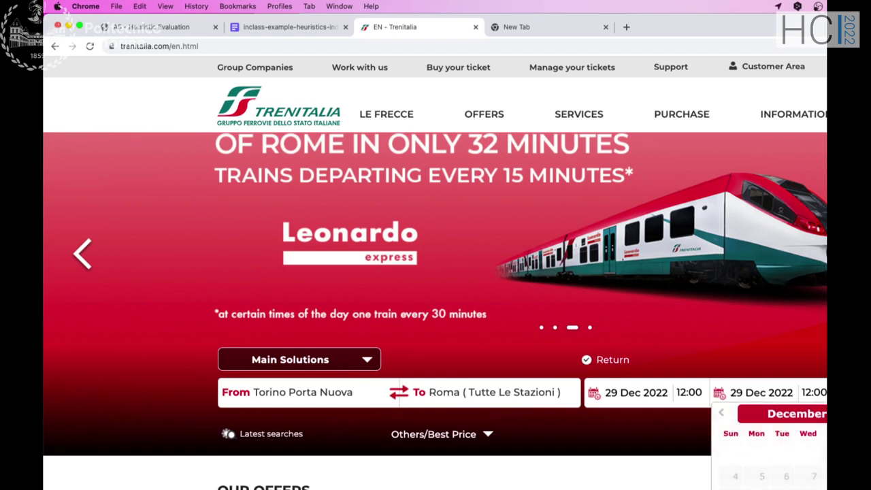
left_click(860, 455)
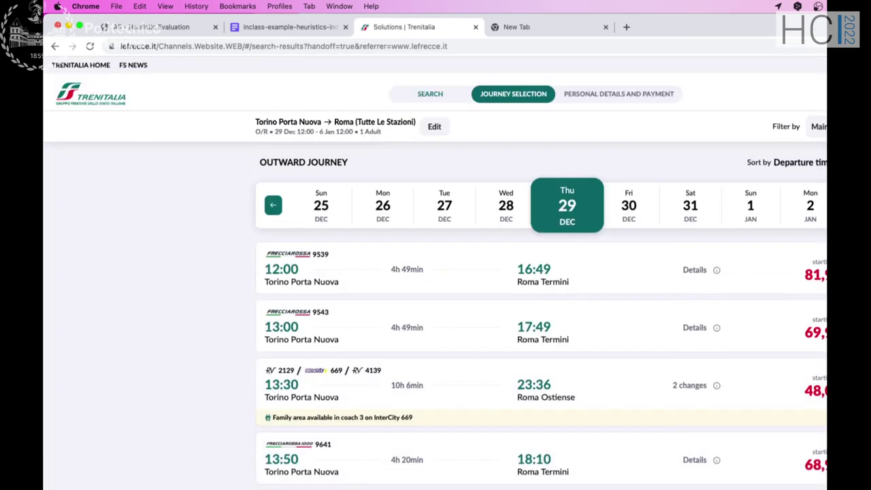
Step: Choose the 13:50 Frecciarossa 1000 9641 for the outward journey and accept the offered upgrade from Standard to Premium
left_click(446, 463)
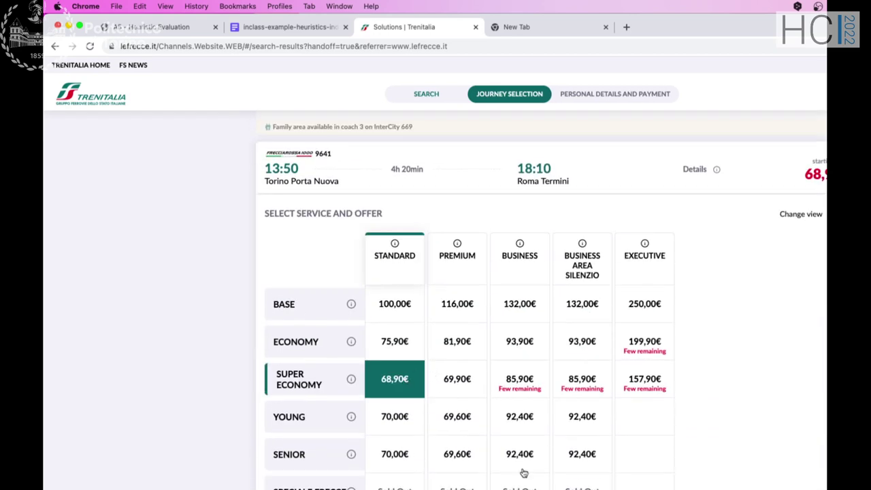
scroll(521, 472, "down", 1)
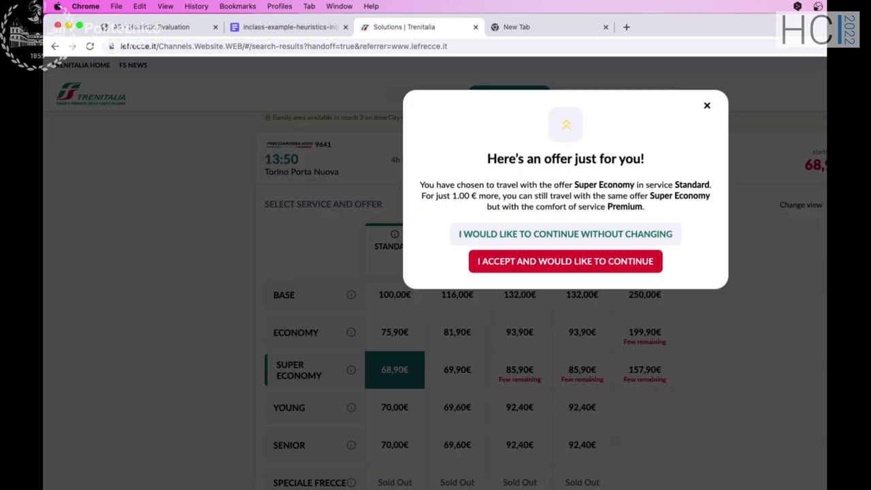
left_click(557, 262)
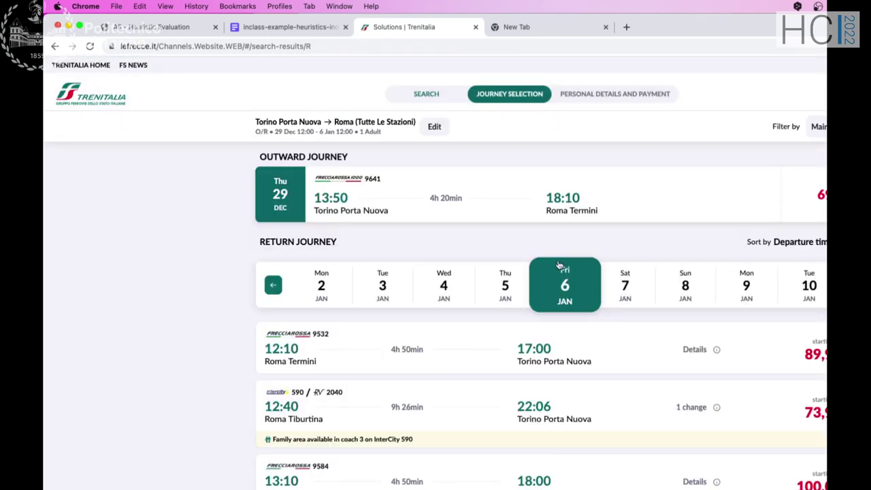
Step: Examine the return journey options, the selected outward journey and the trip summary's option for changing the search
scroll(551, 450, "down", 5)
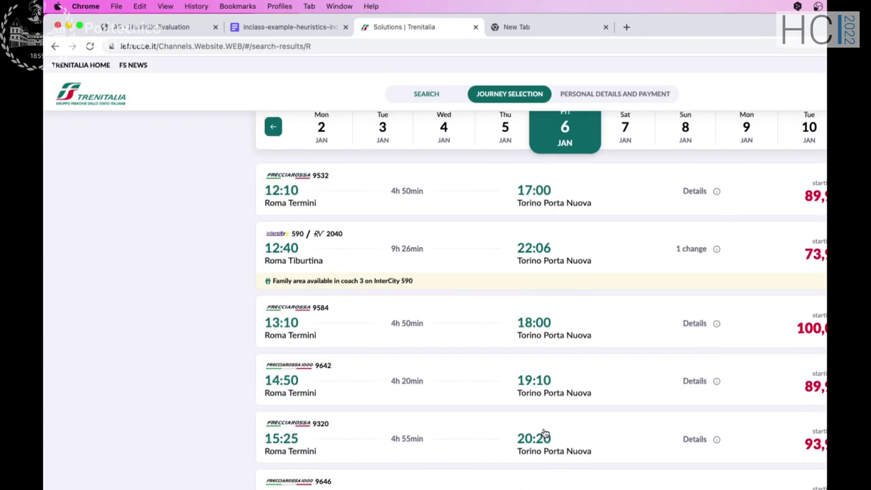
scroll(544, 434, "up", 2)
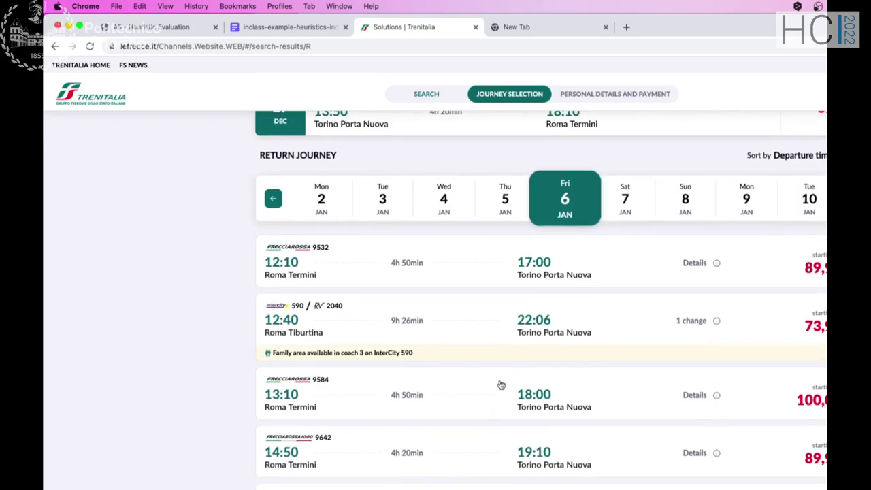
scroll(501, 386, "up", 2)
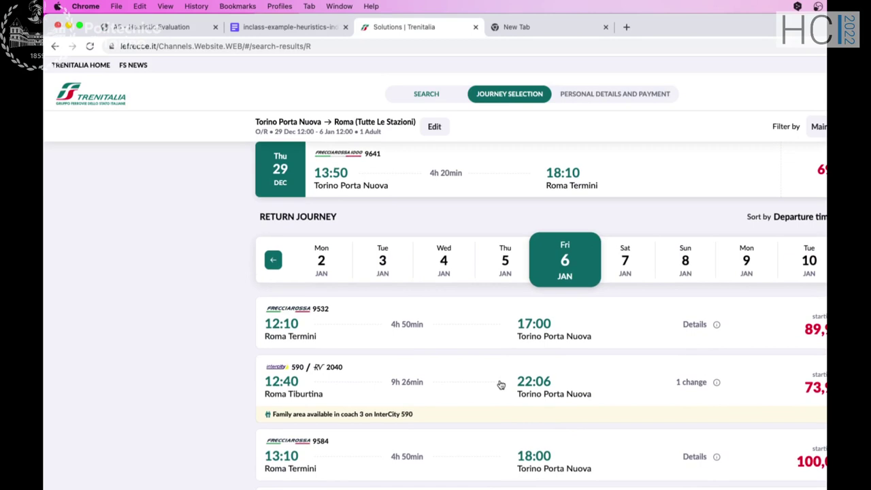
scroll(501, 385, "up", 1)
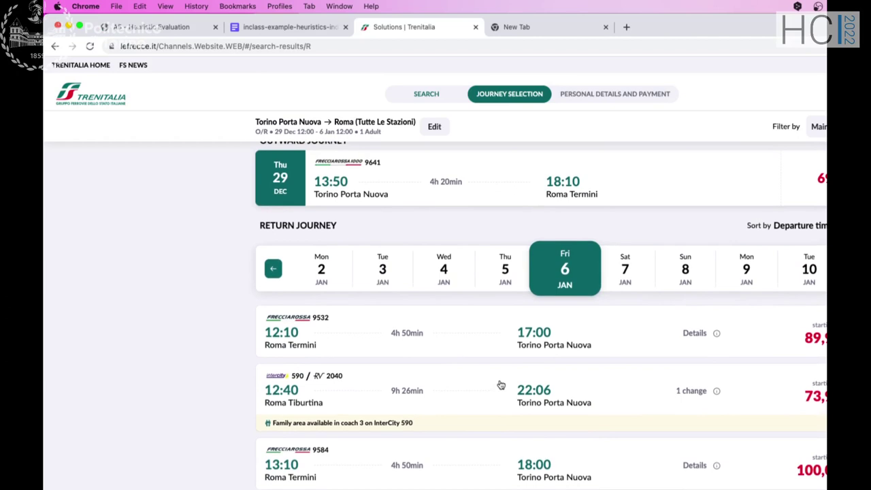
scroll(502, 385, "down", 1)
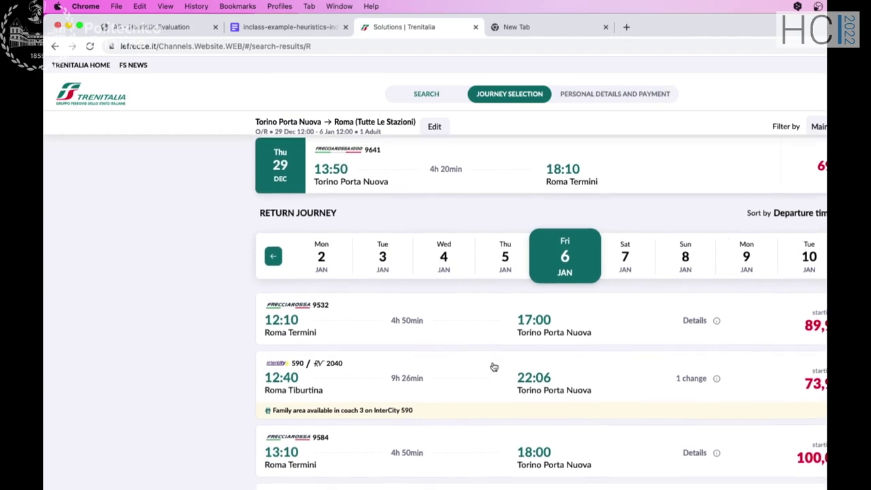
scroll(495, 368, "up", 2)
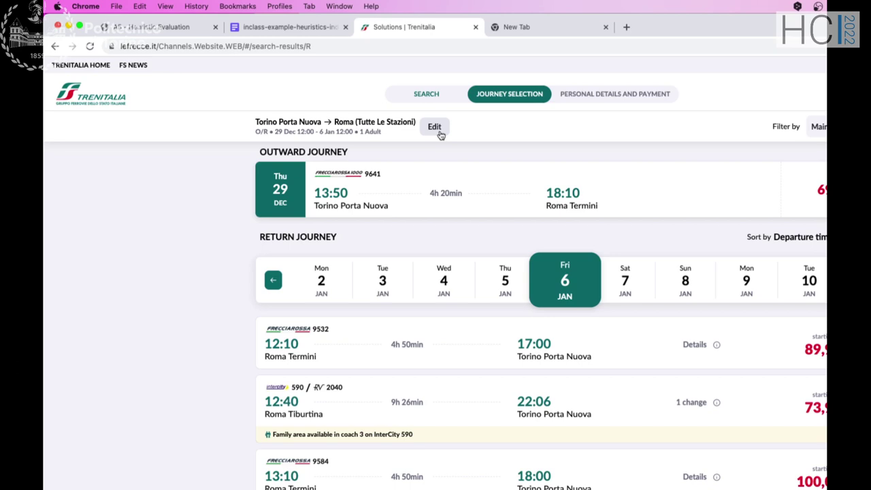
scroll(440, 135, "up", 1)
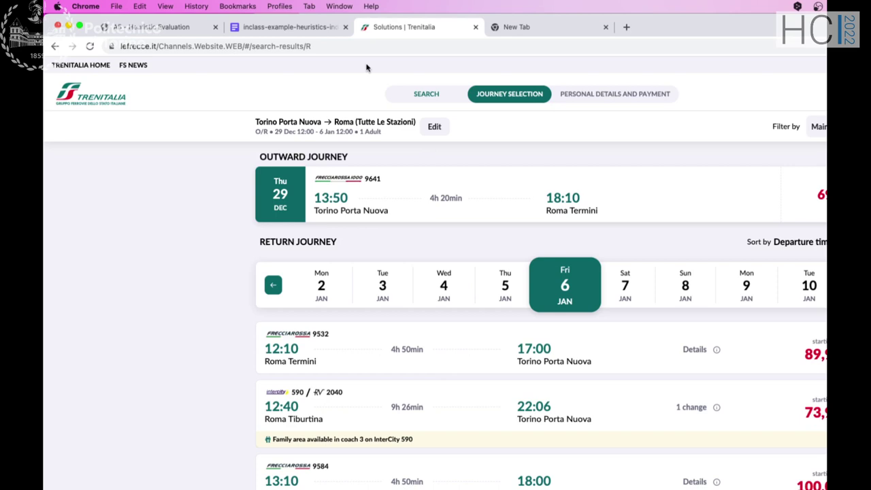
Step: Check the in-class heuristics document, switch to the trenitalia report in Word and highlight the H3 violation about logging in from "guest" mode
left_click(310, 29)
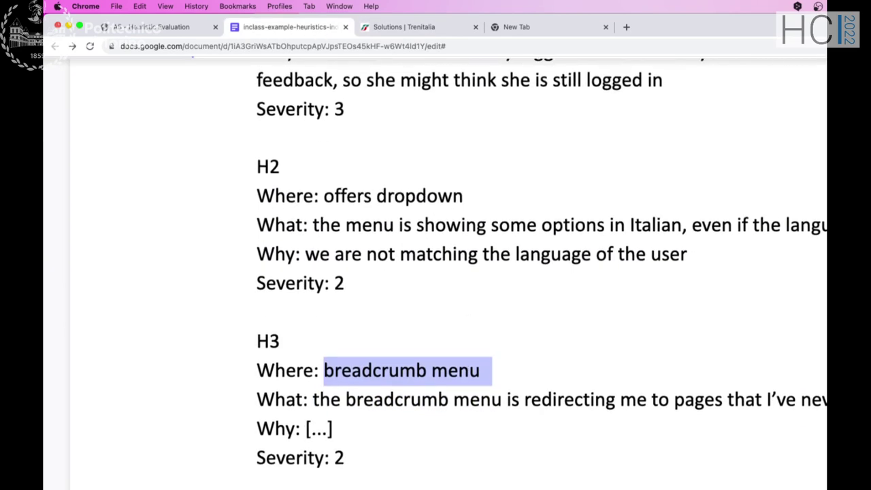
key("super+Tab")
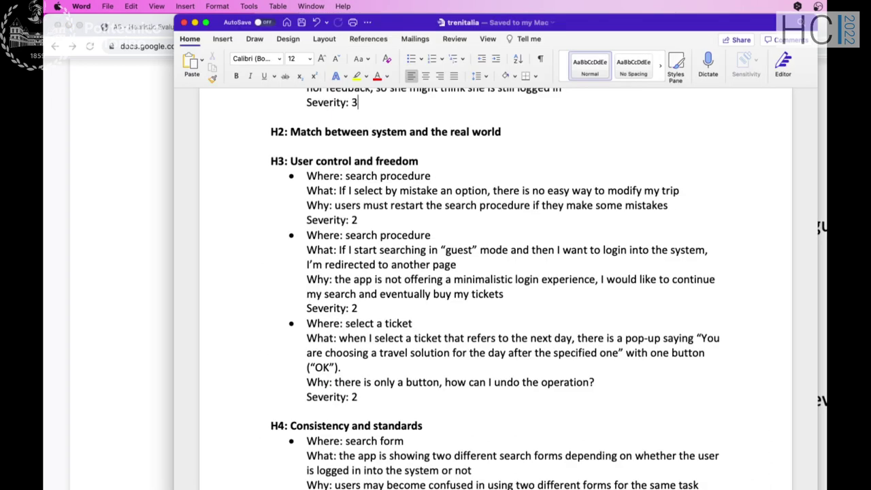
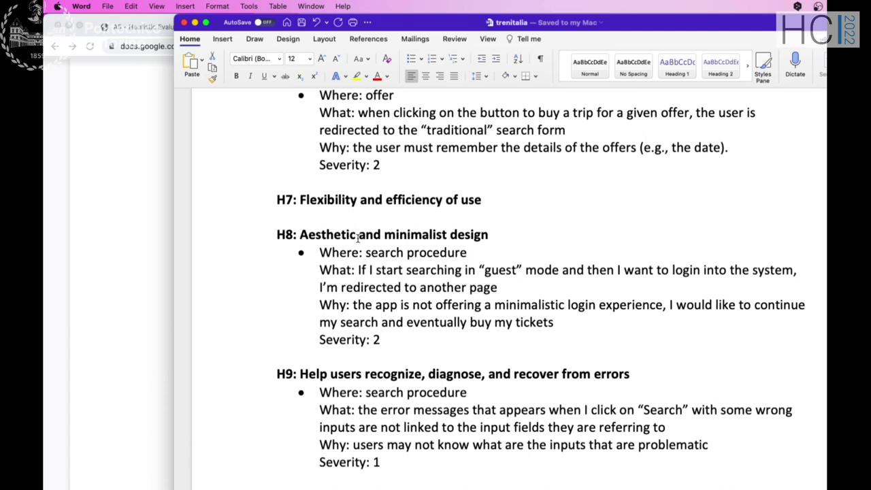
scroll(358, 238, "up", 10)
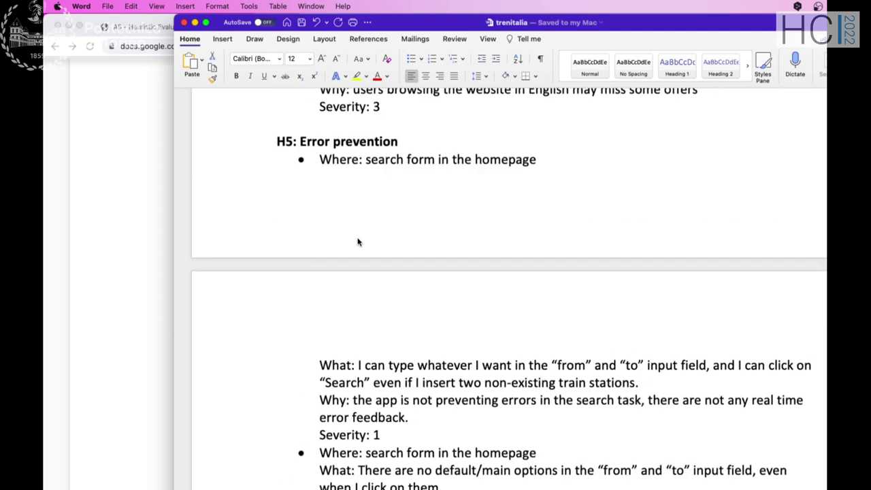
scroll(357, 242, "up", 10)
triple_click(359, 238)
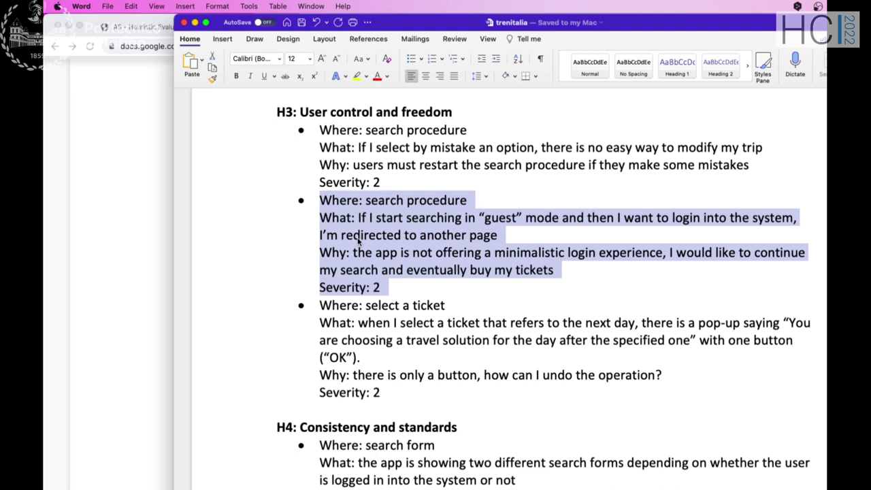
Step: Switch back to Chrome, review the Trenitalia return journey results and go back to the search stage of the booking
key("super+Tab")
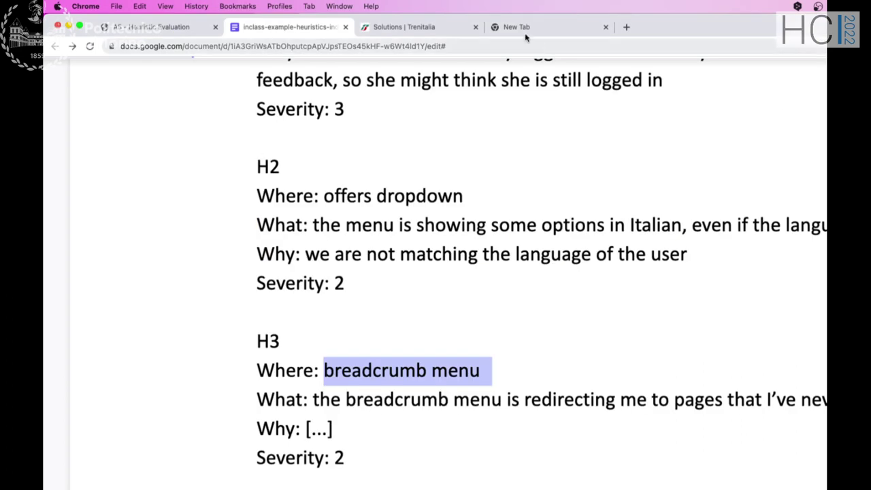
left_click(421, 35)
scroll(481, 365, "down", 2)
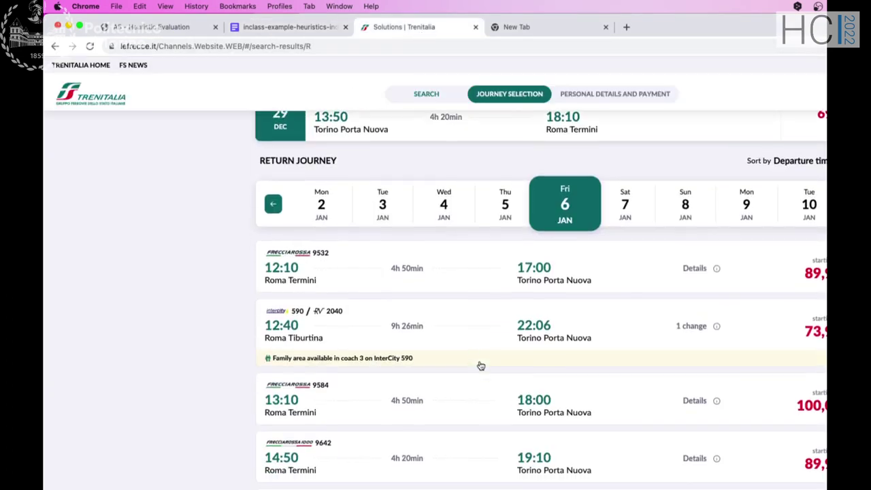
scroll(480, 365, "up", 2)
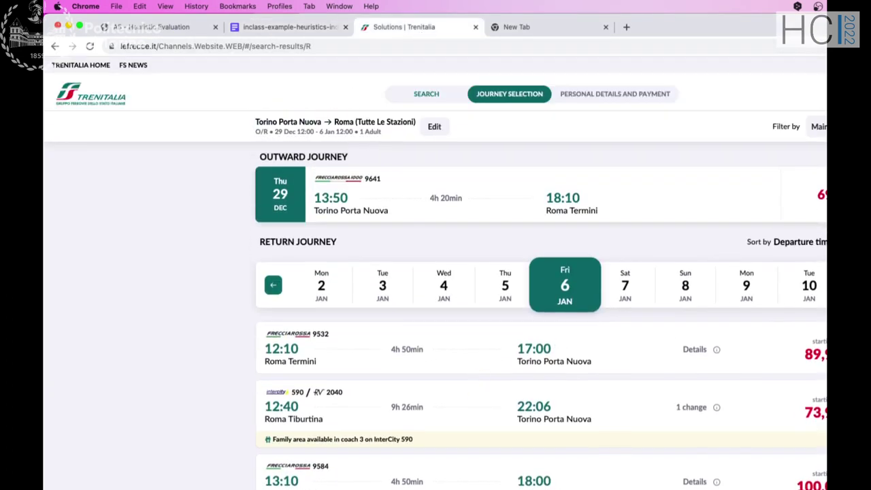
left_click(426, 94)
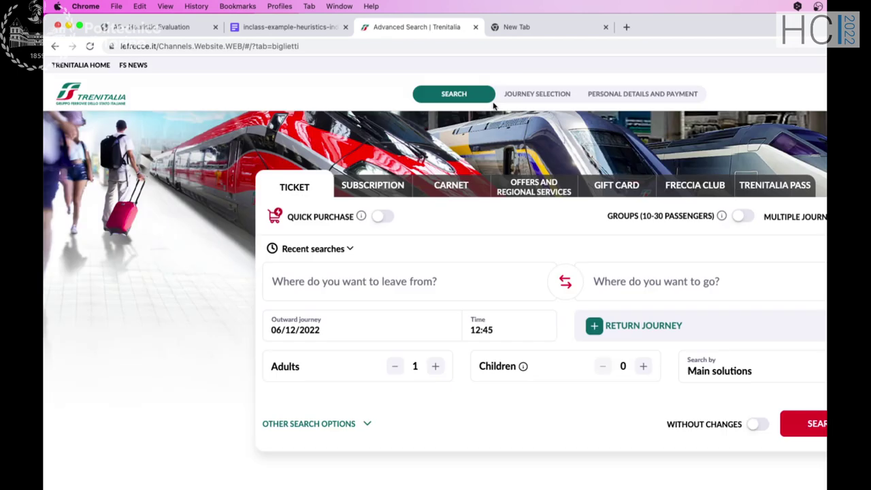
Step: From the Trenitalia homepage, run a one-way search from Torino Porta Nuova to Roma and expand the offers of the 13:00 Frecciarossa 9543
left_click(98, 100)
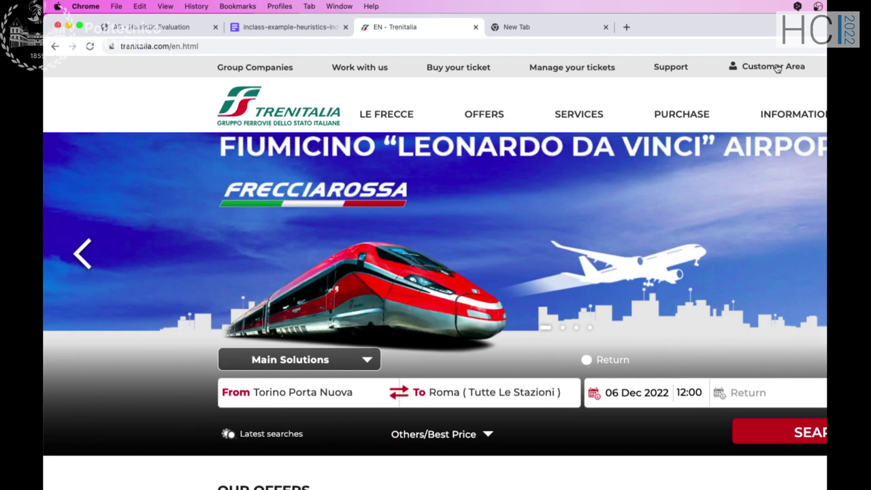
left_click(802, 439)
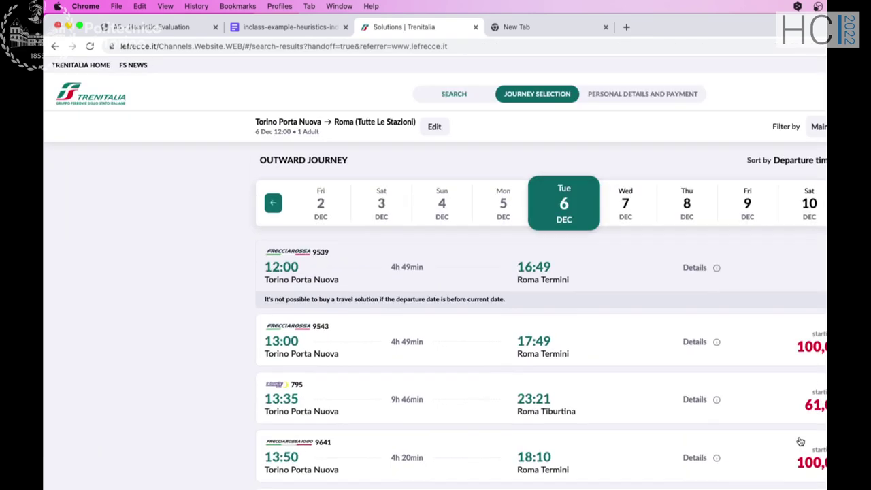
left_click(644, 342)
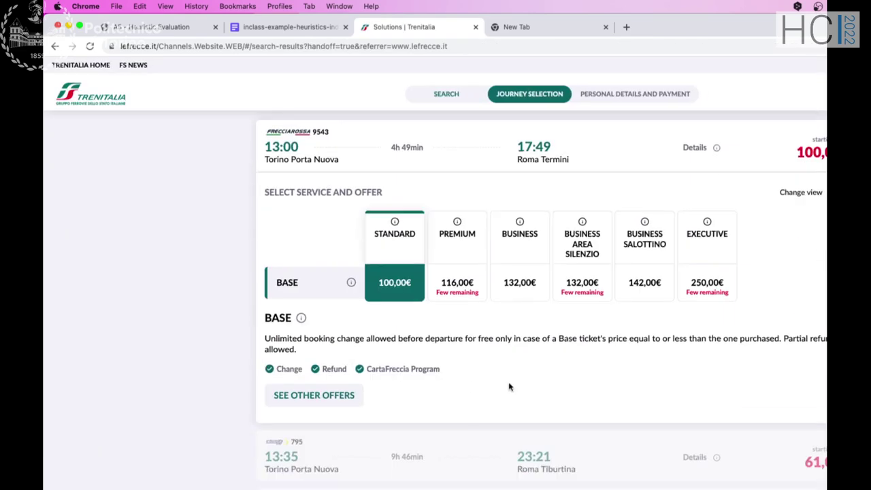
Step: Log in to the Trenitalia account from the one-way search results page using the prefilled credentials
scroll(440, 364, "down", 1)
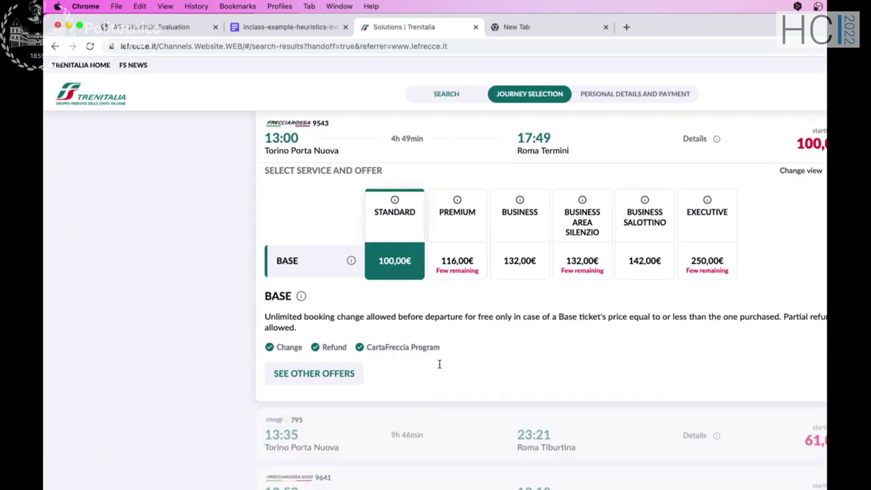
scroll(440, 365, "up", 5)
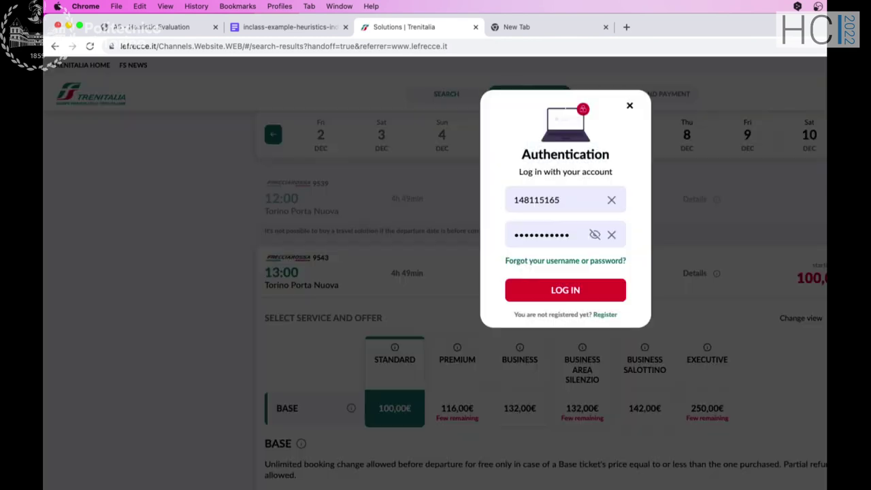
left_click(558, 294)
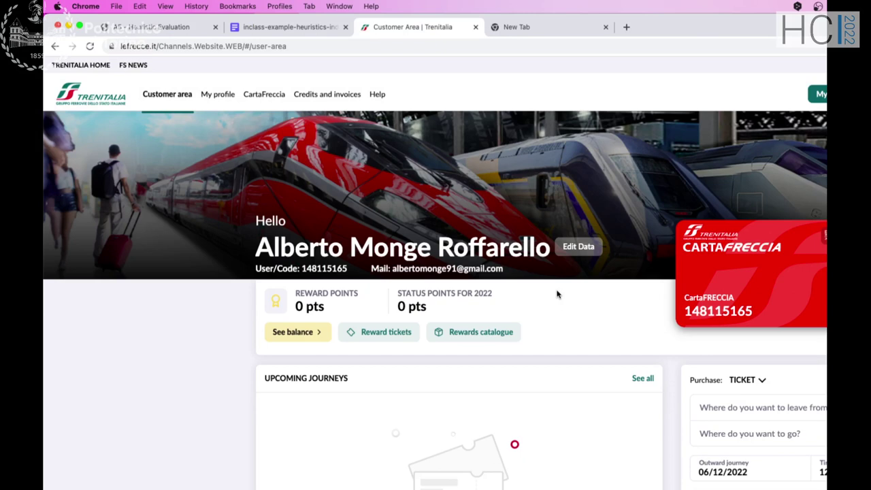
Step: Switch to the trenitalia report in Word and highlight the H3 violation about selecting a ticket for the next day
left_click(285, 27)
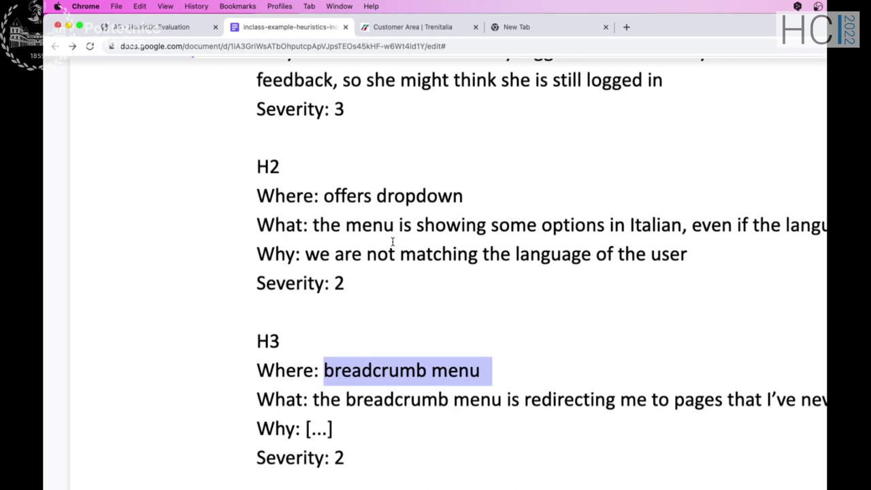
key("super+Tab")
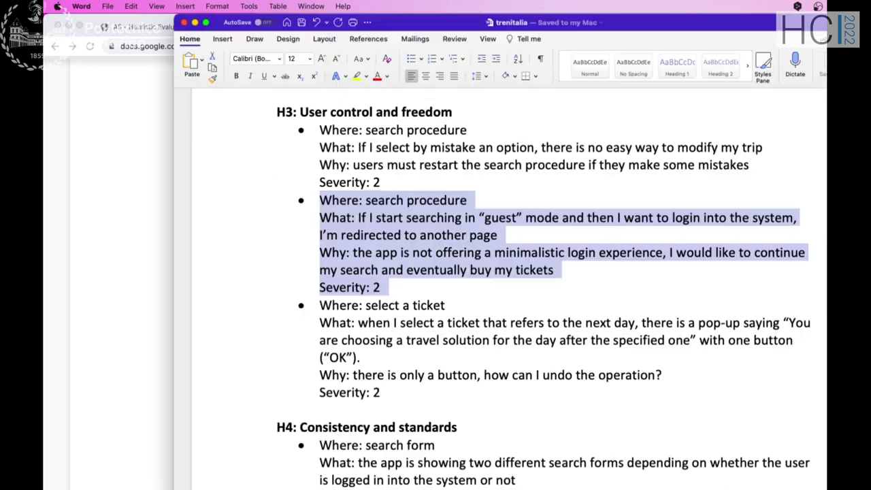
left_click(456, 295)
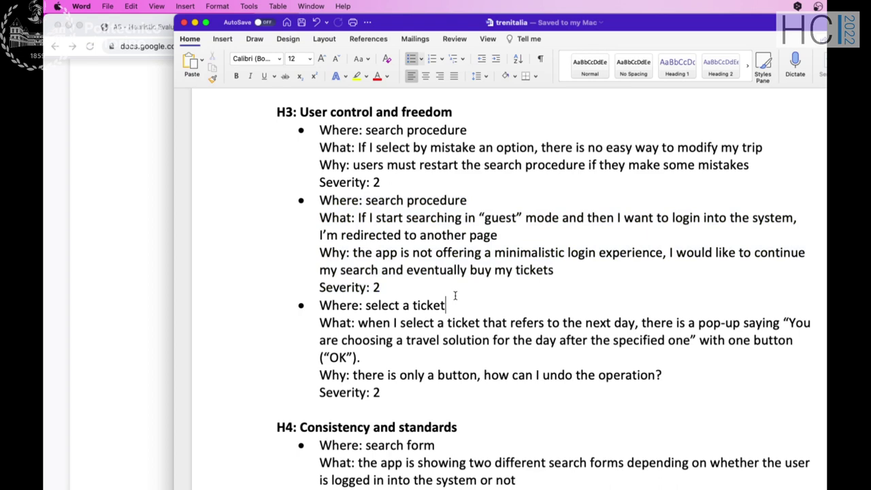
left_click(388, 269)
left_click_drag(324, 309, 392, 381)
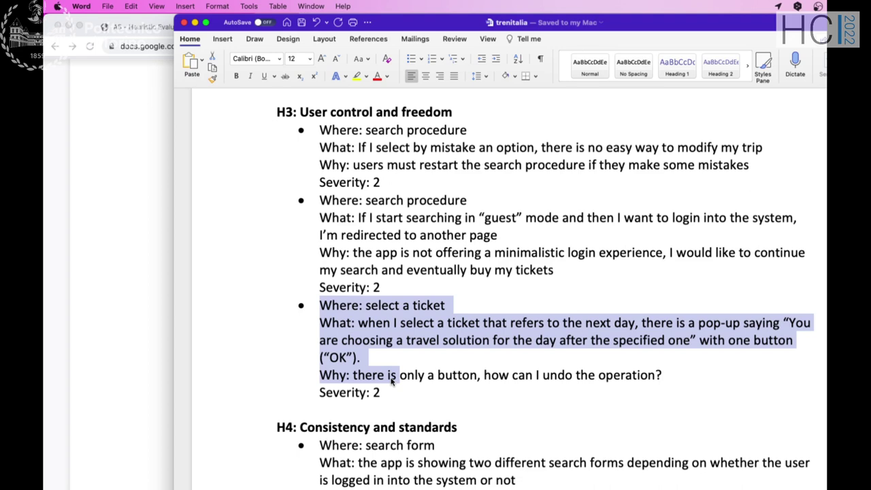
left_click_drag(392, 381, 399, 380)
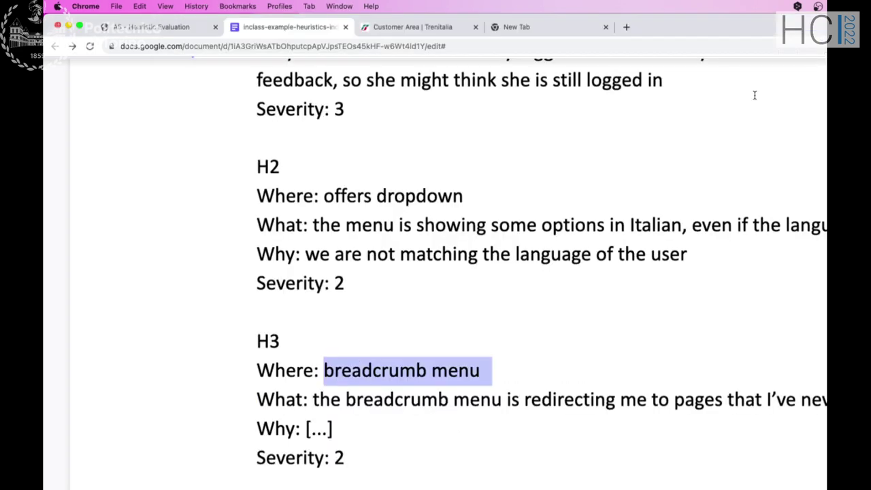
Step: Check the Customer Area in Chrome, return to the Word report and read through the H3 and H4 violations
left_click(439, 30)
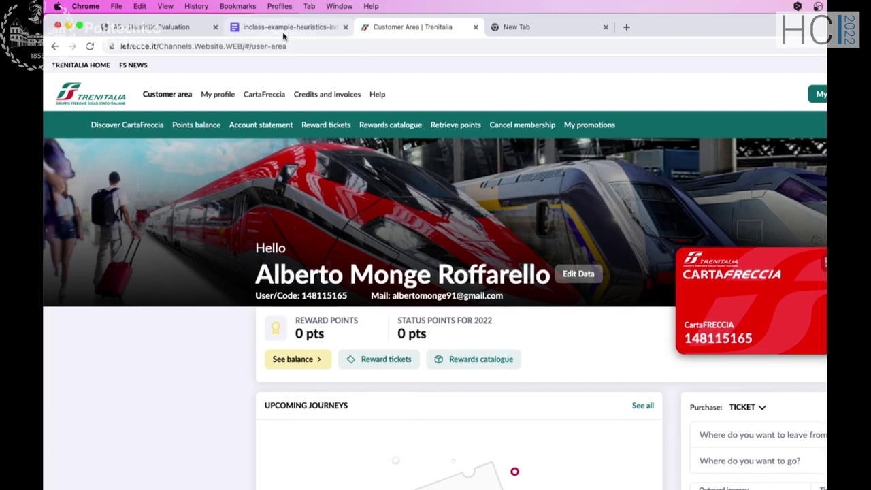
key("super+Tab")
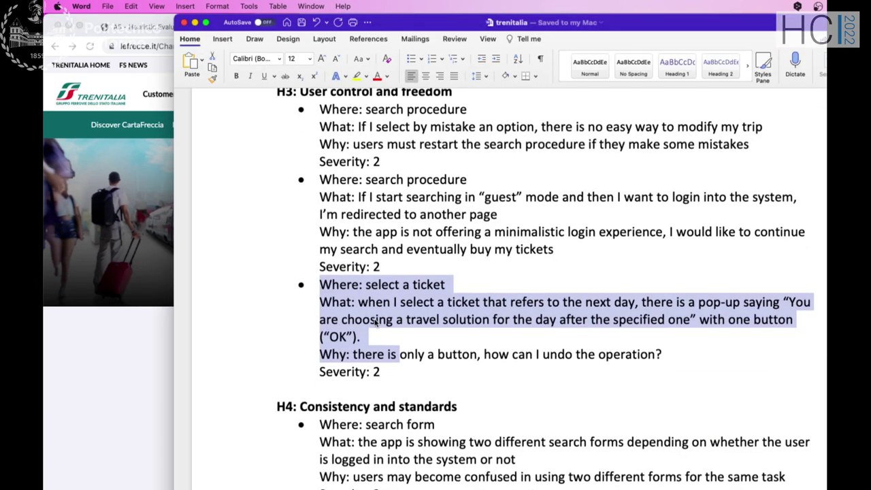
scroll(376, 322, "down", 3)
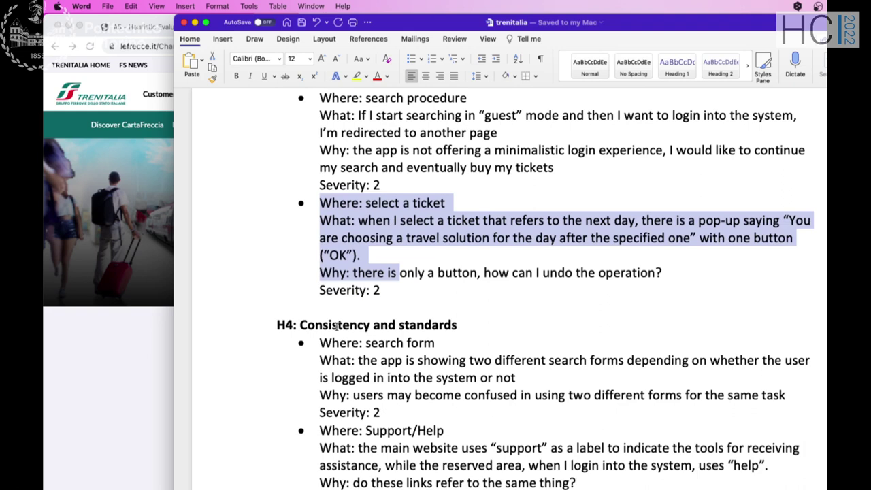
scroll(336, 327, "up", 3)
left_click(418, 327)
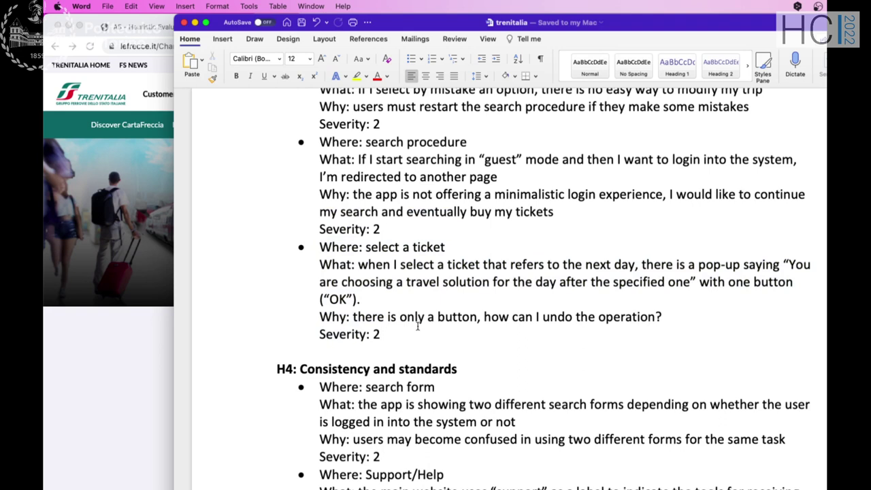
scroll(418, 328, "down", 5)
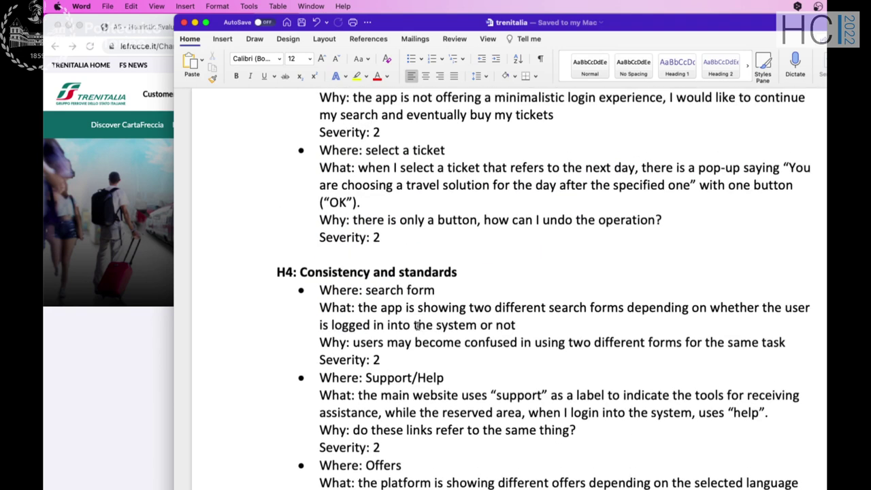
scroll(418, 326, "up", 1)
scroll(363, 251, "down", 2)
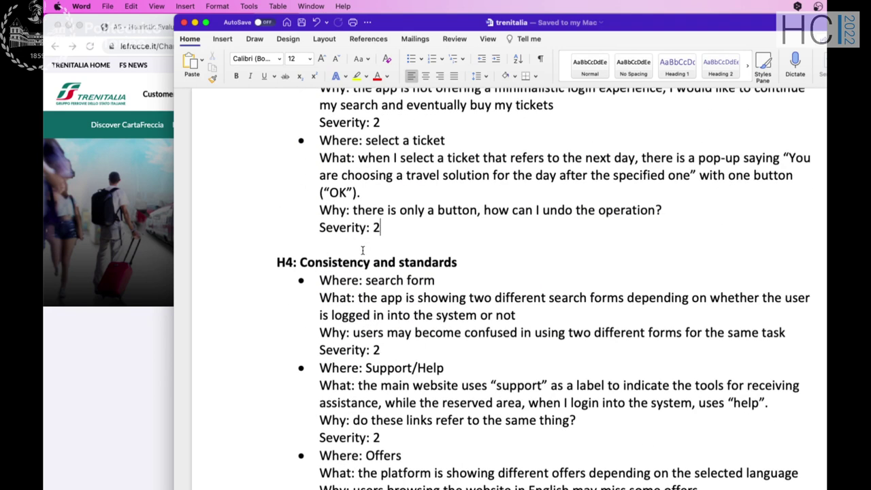
scroll(363, 250, "up", 1)
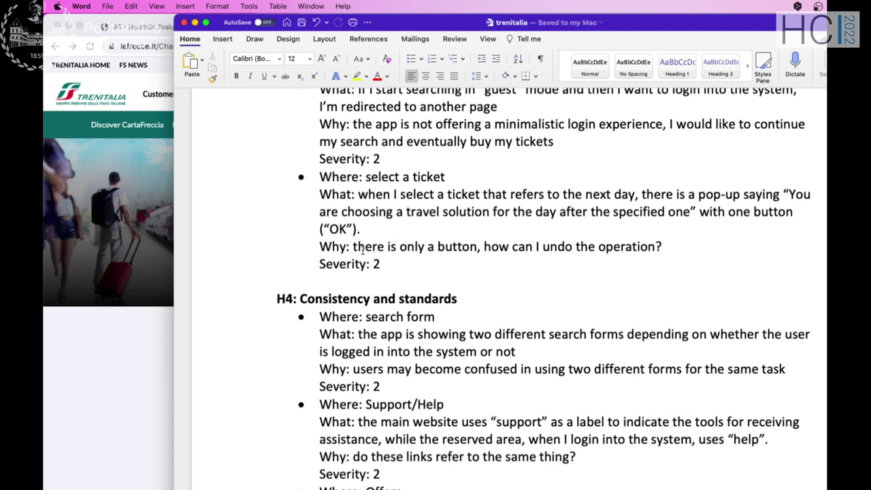
scroll(363, 251, "up", 1)
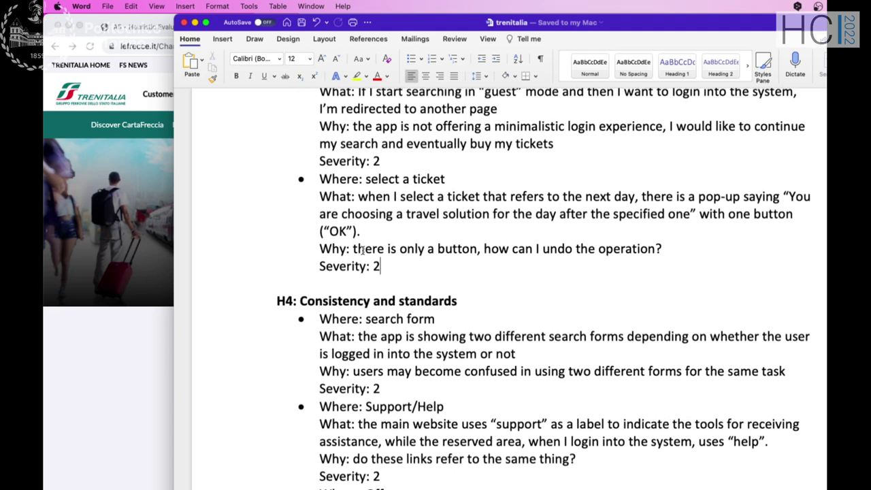
scroll(363, 251, "down", 2)
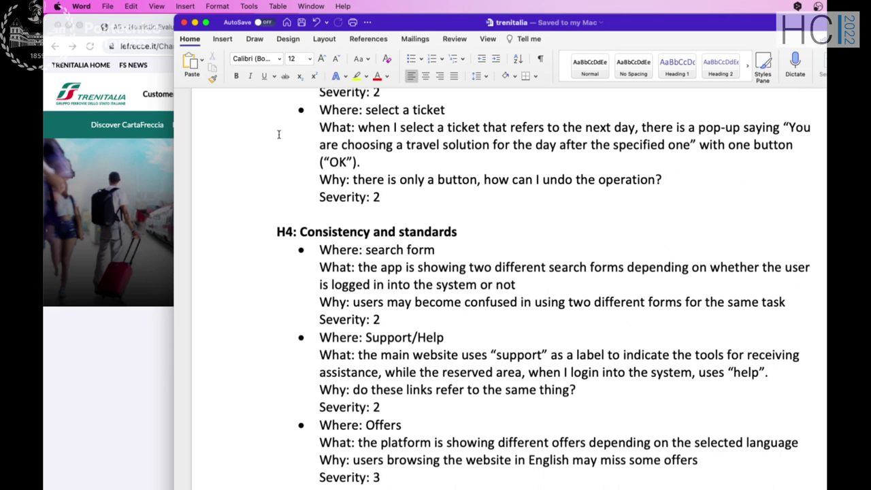
scroll(291, 193, "up", 5)
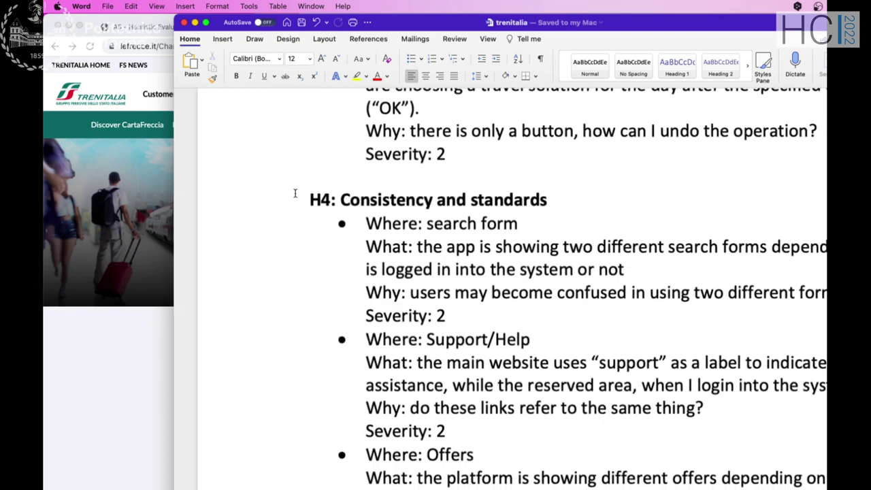
scroll(295, 193, "down", 4)
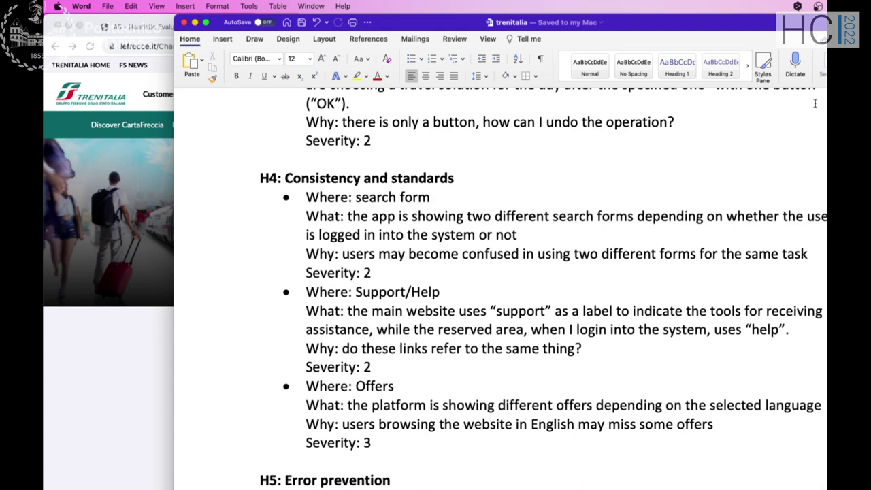
Step: Switch to Chrome, go to the Trenitalia homepage and examine its journey search form
key("super+Tab")
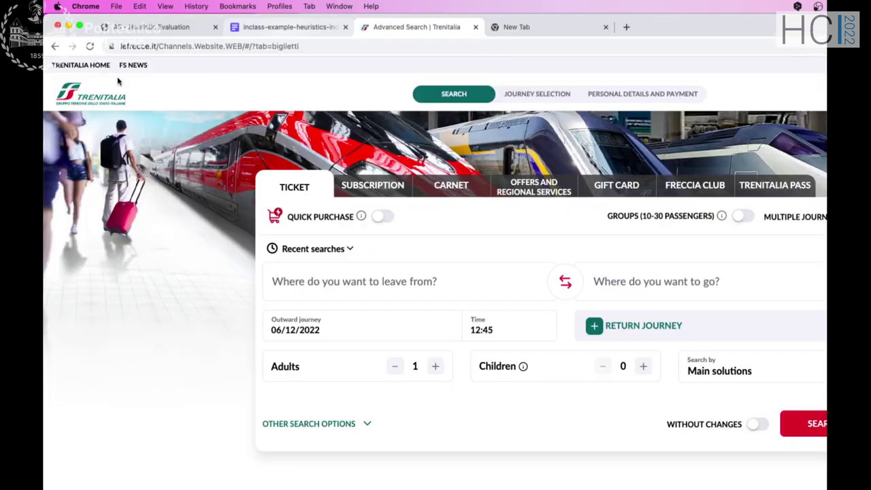
left_click(82, 97)
scroll(435, 286, "down", 3)
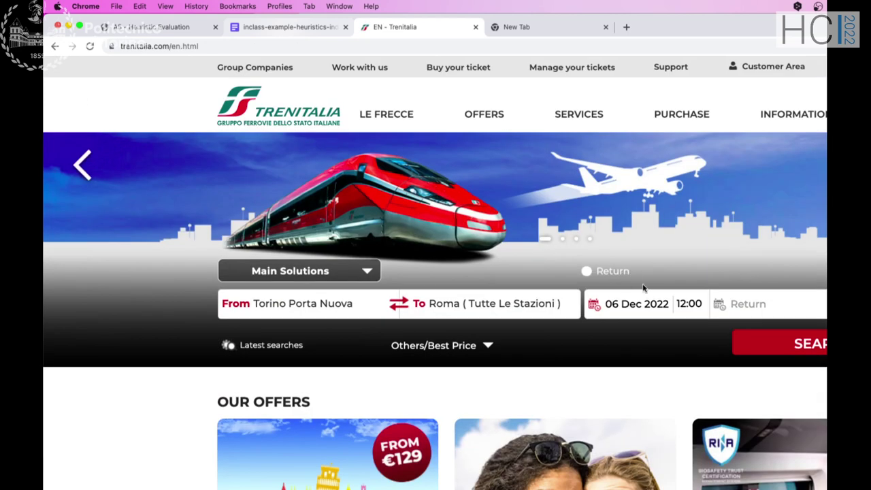
scroll(644, 288, "up", 1)
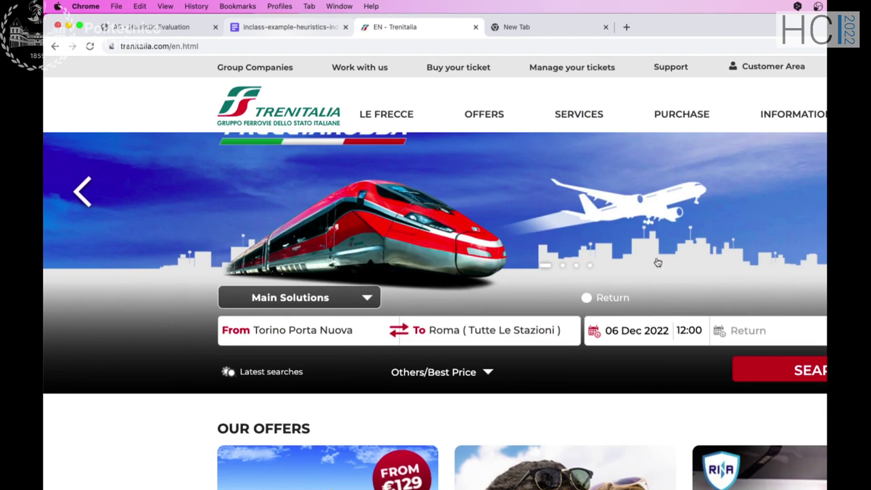
Step: Log in through the homepage's Customer Area with the account's user code and password
left_click(783, 68)
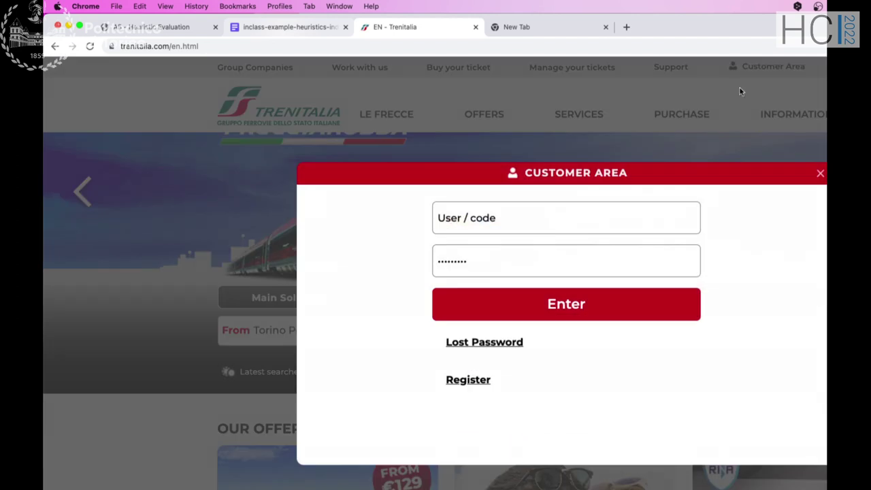
left_click(536, 224)
left_click(528, 252)
left_click(529, 298)
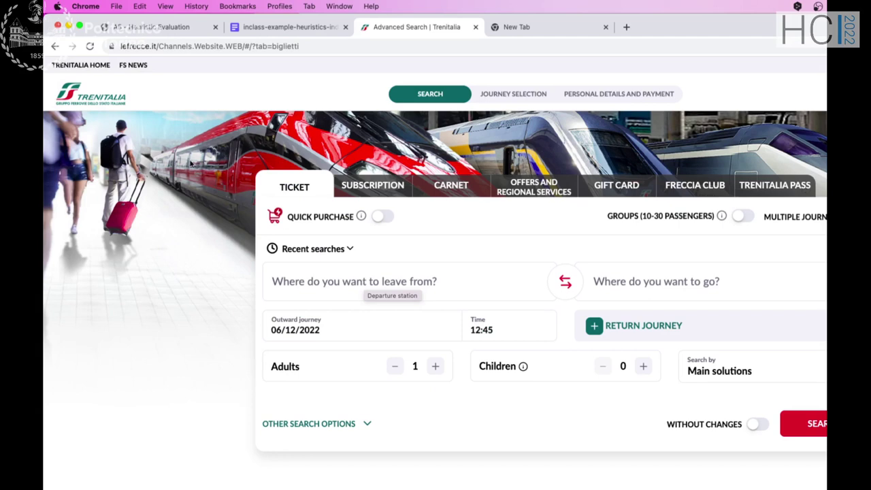
Step: Examine the web address of the advanced search page
left_click(196, 5)
left_click(112, 54)
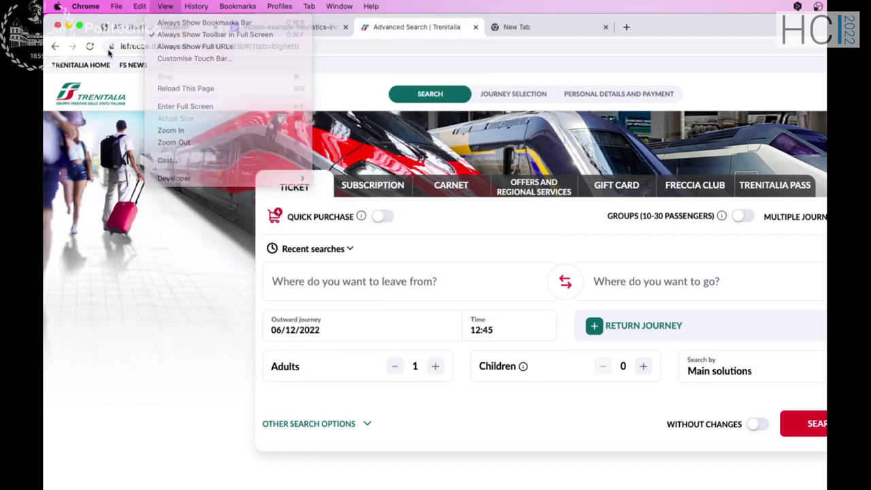
left_click(125, 46)
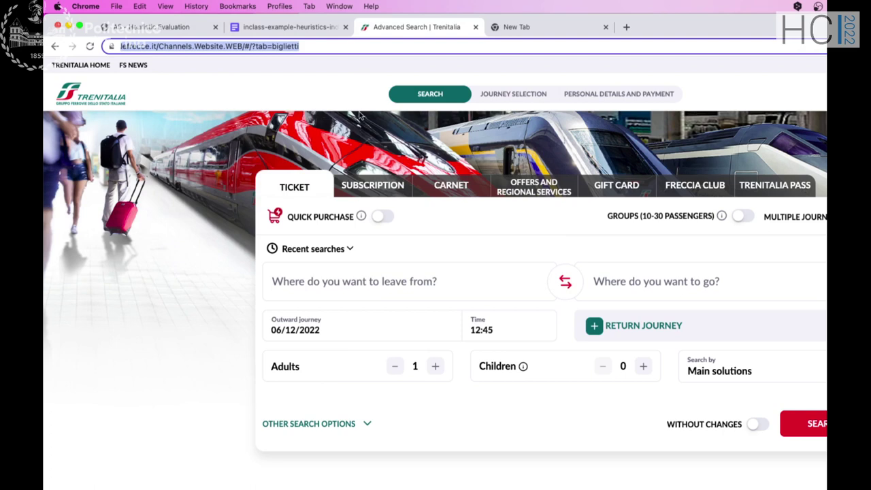
Step: Check the in-class heuristics document, switch to the report in Word and highlight "Where: Support/Help" under H4
left_click(303, 28)
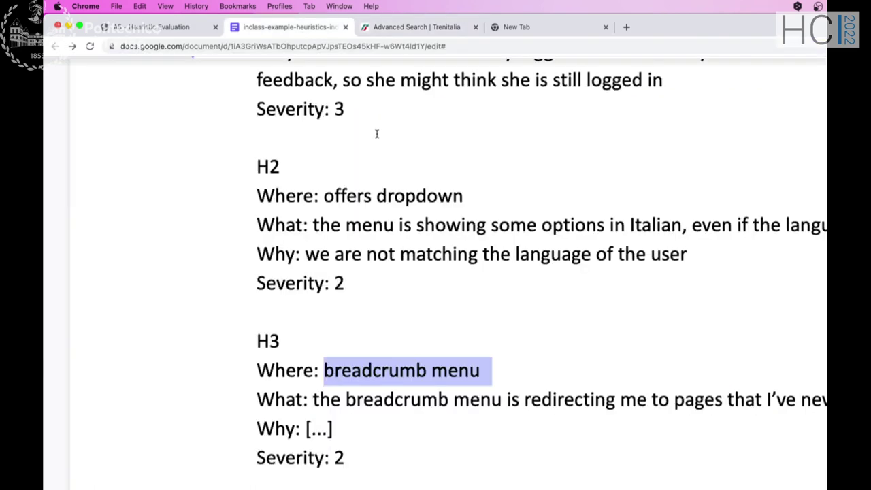
scroll(382, 169, "up", 2)
left_click_drag(382, 169, 381, 487)
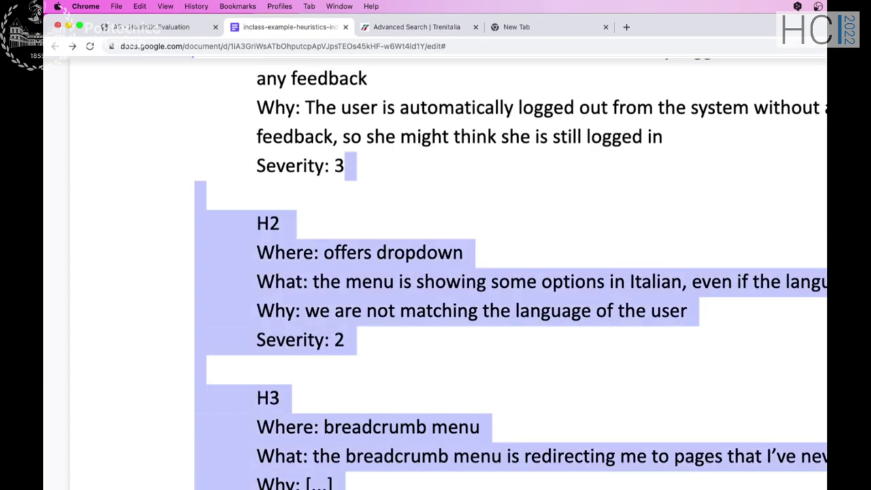
left_click(381, 487)
key("super+Tab")
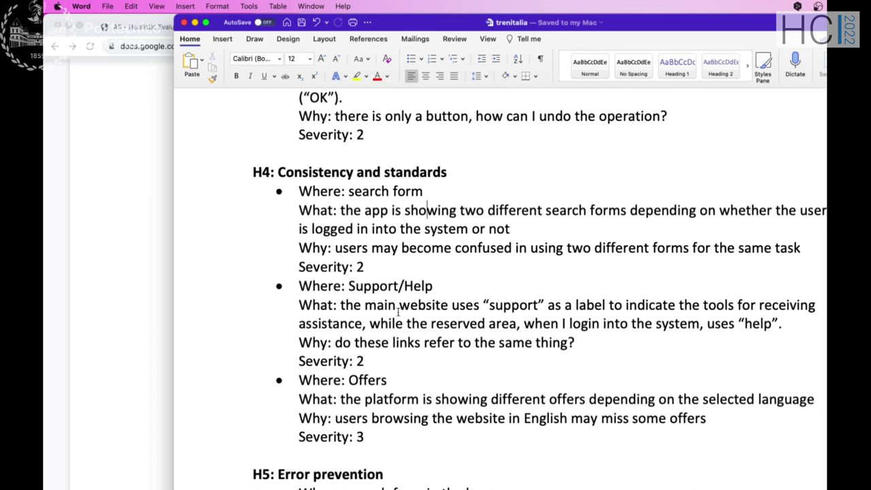
left_click(383, 266)
left_click_drag(299, 286, 488, 290)
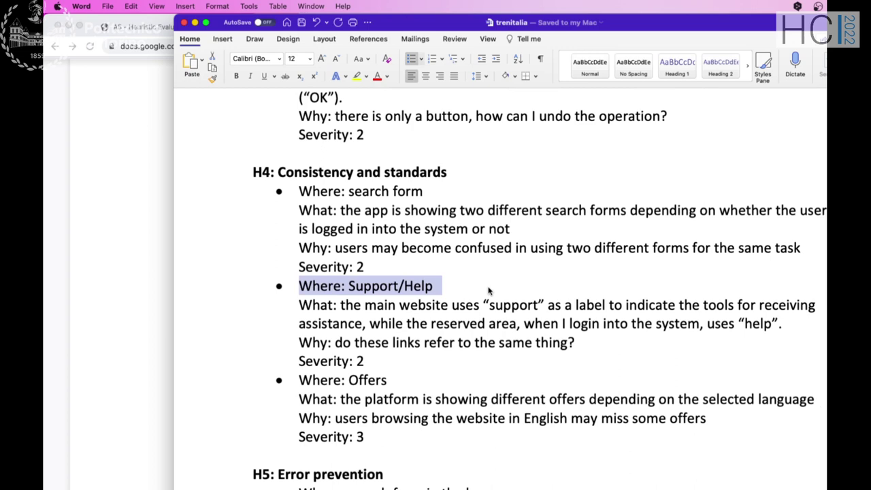
Step: Switch to Chrome, view the Support options on the Trenitalia homepage and return to the H4 Support/Help violation in Word
key("super+Tab")
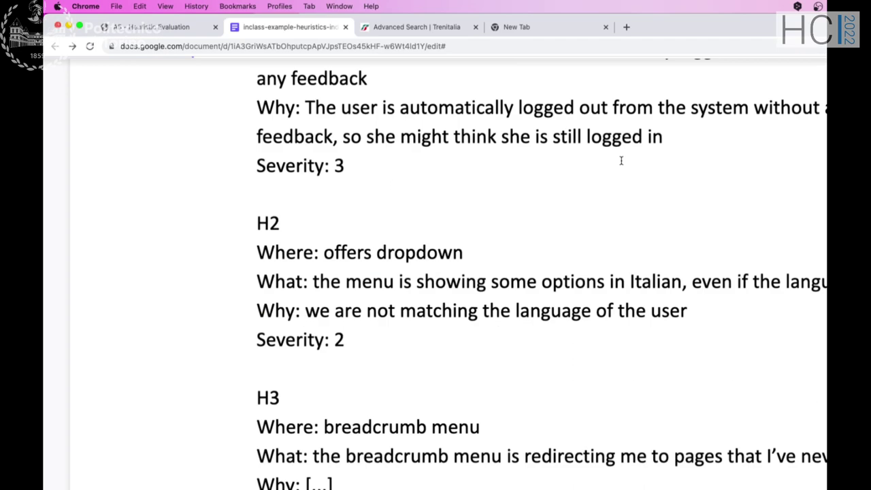
left_click(416, 28)
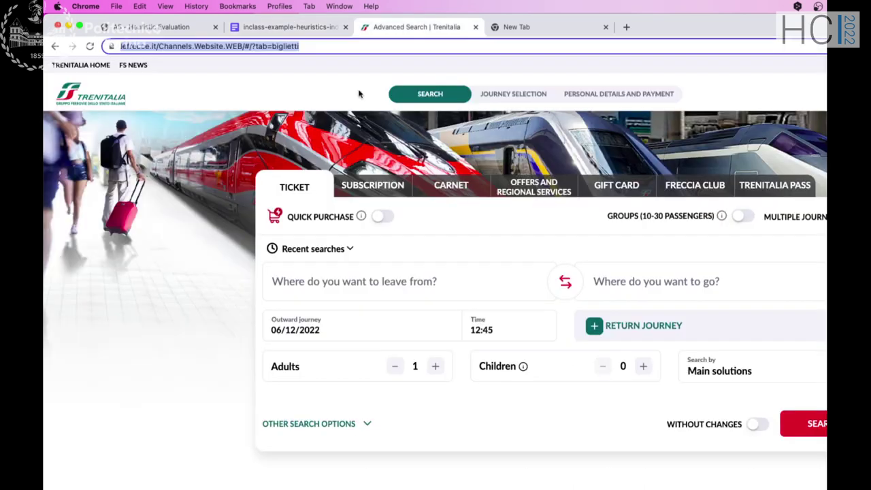
left_click(96, 93)
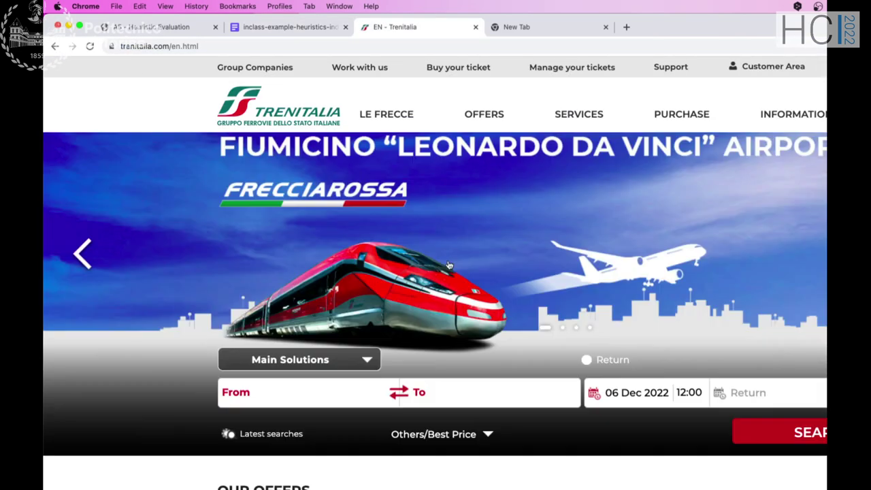
left_click(665, 72)
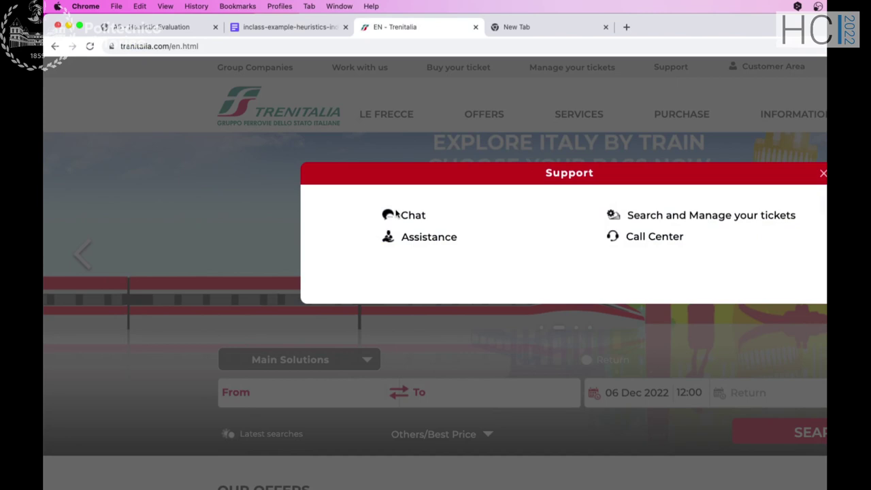
key("super+Tab")
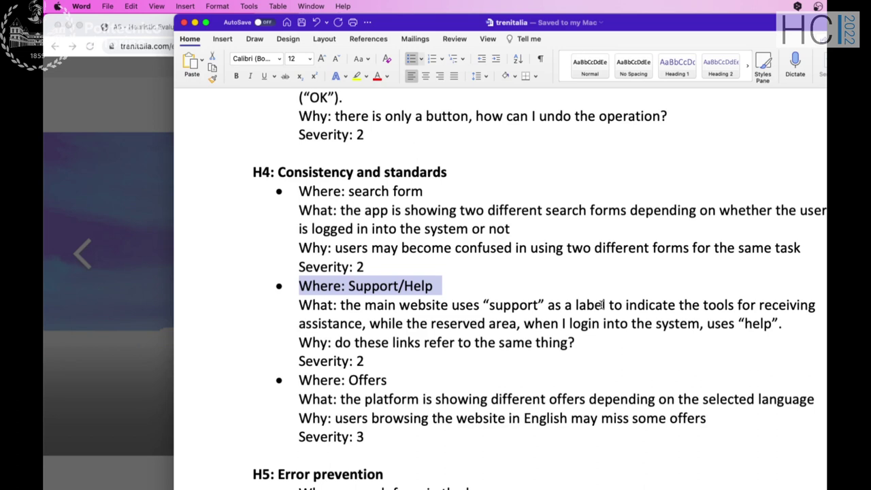
Step: Highlight the Support/Help severity and "Where: Offers" under H4, and view the first H5 Error prevention violation
double_click(367, 361)
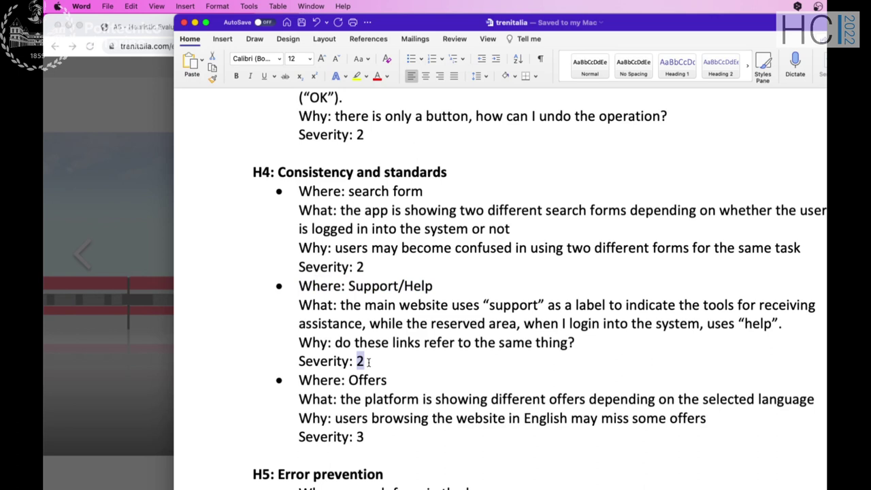
scroll(368, 362, "down", 2)
triple_click(347, 346)
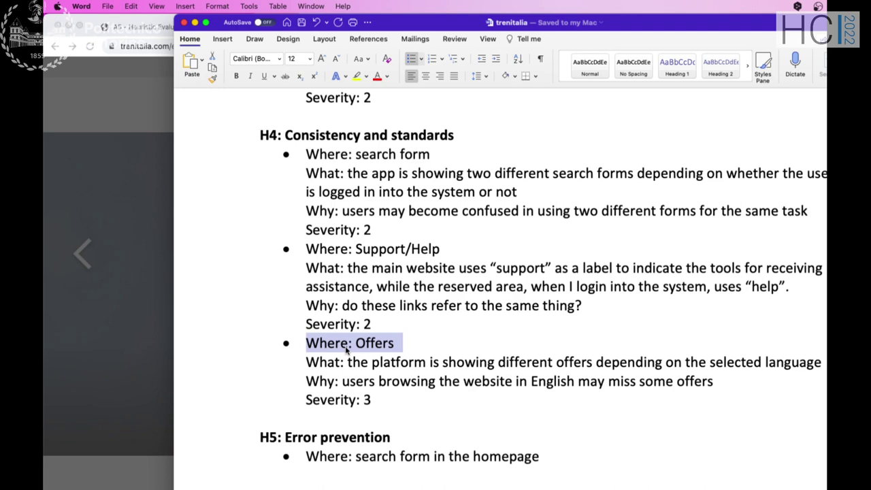
scroll(347, 349, "down", 10)
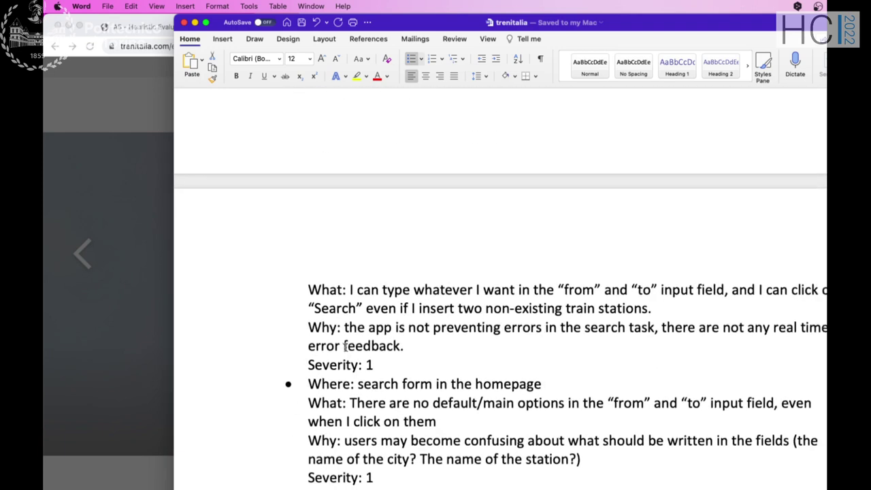
scroll(345, 347, "up", 3)
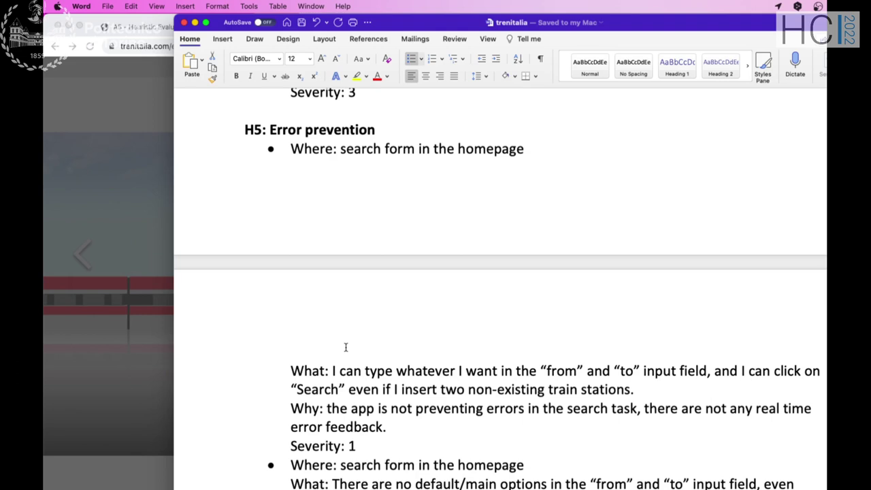
Step: Switch to Chrome, close the Support popup and search trains from "egfagaeighaep" to "gaegaepighea", dismissing the resulting alert
key("super+Tab")
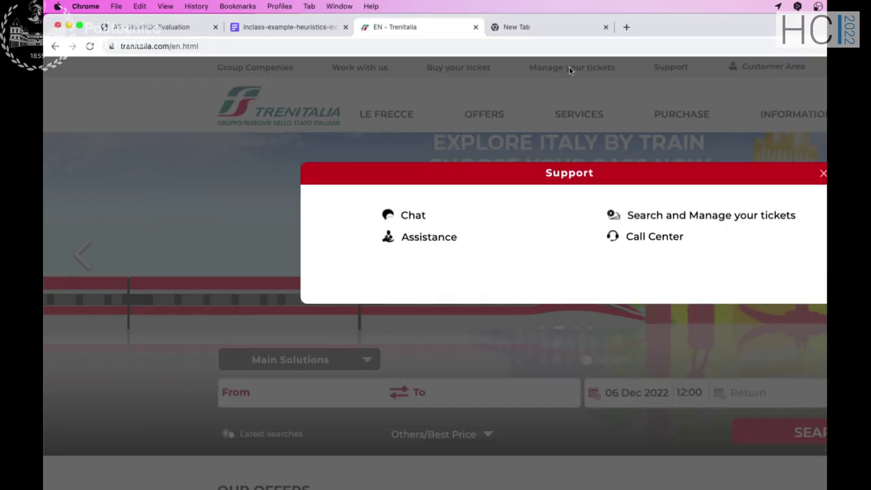
key("Escape")
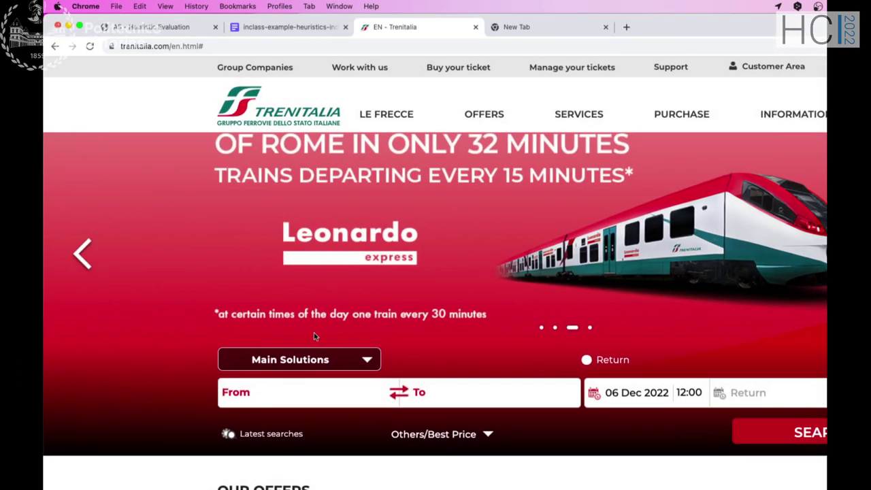
left_click(292, 392)
type("egfagaeighaep")
key("Tab")
type("gaegaepighea")
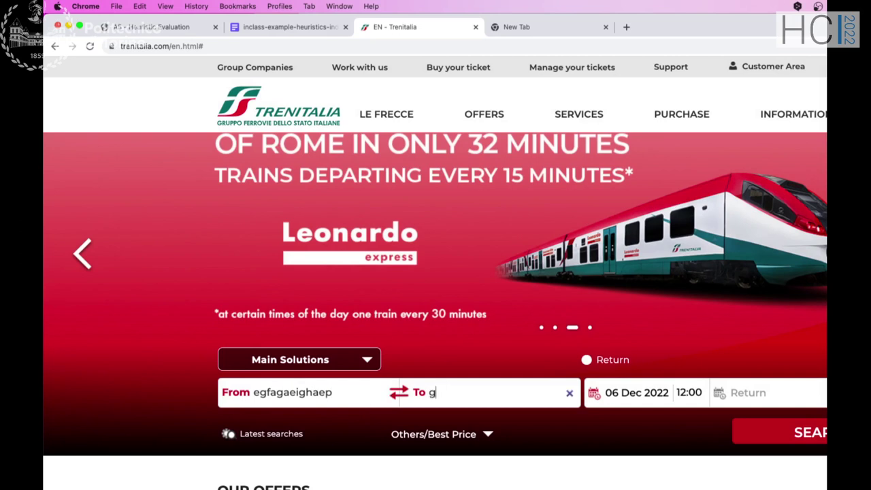
left_click(781, 432)
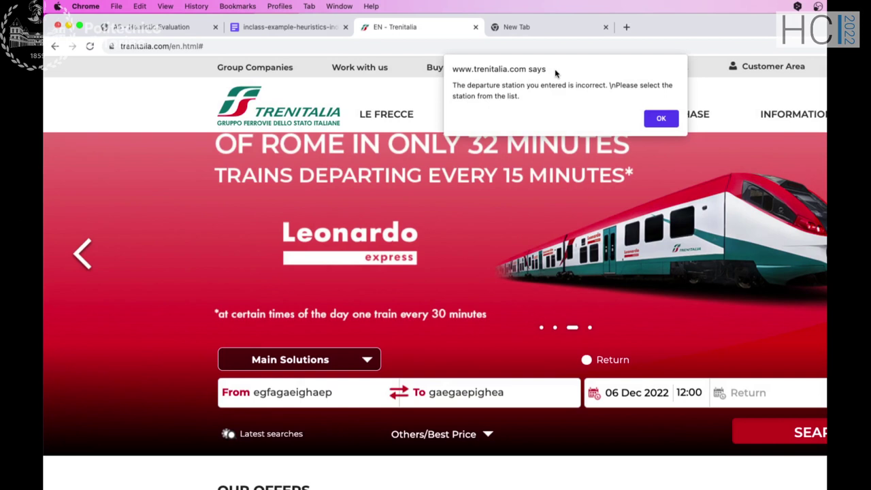
left_click(664, 124)
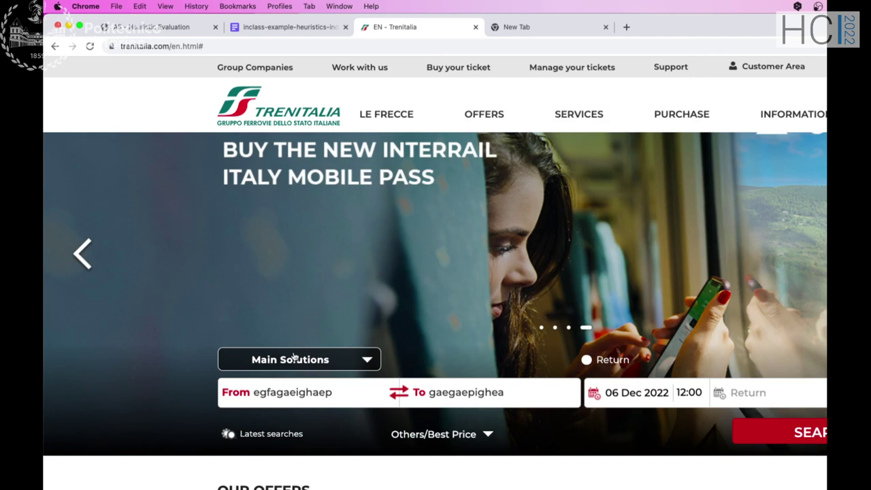
Step: Read the second H5 violation in Word, and check the empty From and To fields on the Trenitalia homepage for default options
key("super+Tab")
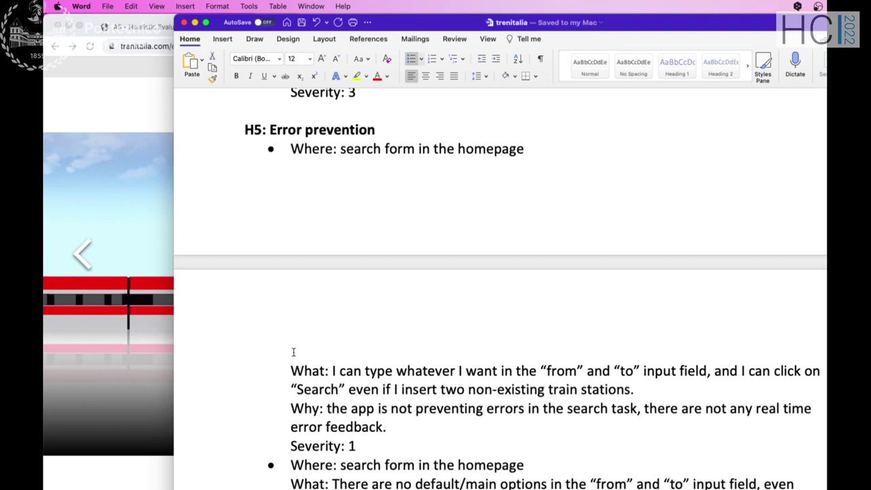
scroll(294, 352, "down", 3)
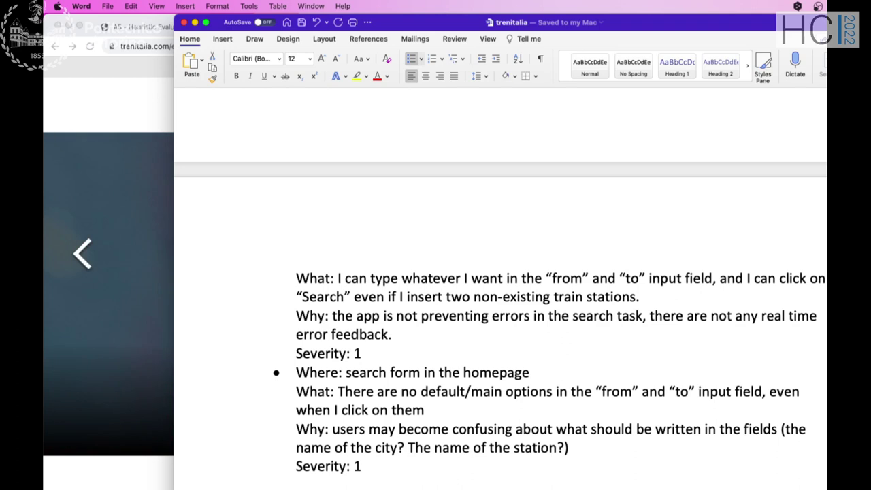
key("super+Tab")
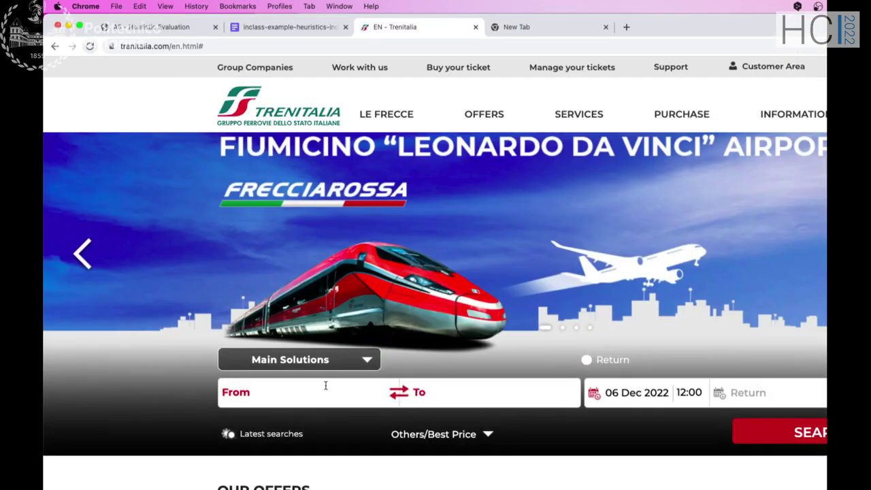
left_click(313, 393)
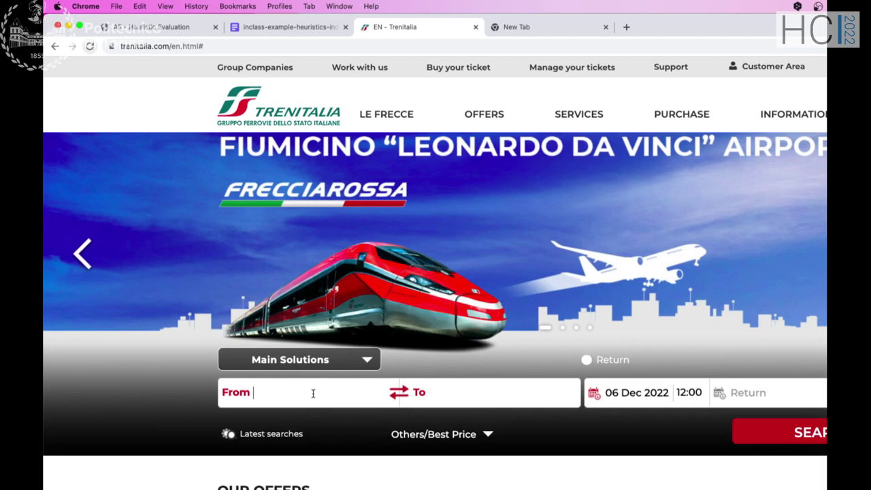
left_click(445, 393)
left_click(298, 395)
left_click(506, 391)
left_click(301, 399)
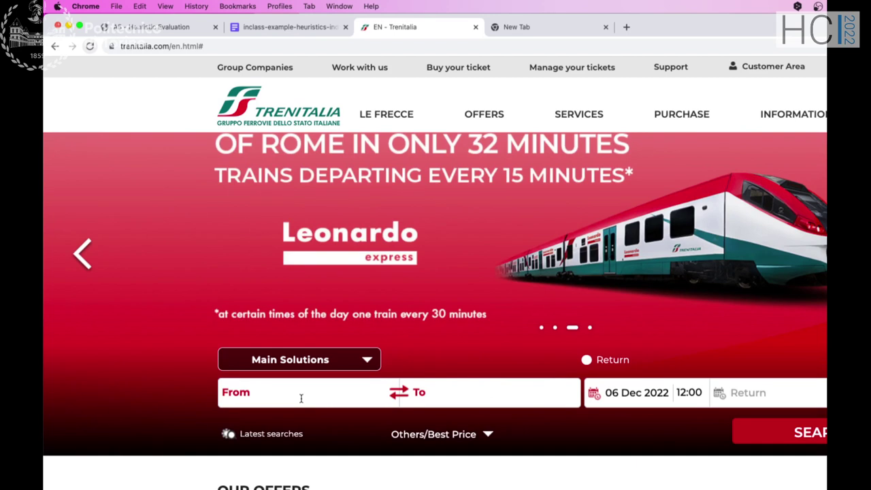
Step: Return to Word, highlight the severity of the second H5 violation and view the H6 Recognition rather than recall entry
key("super+Tab")
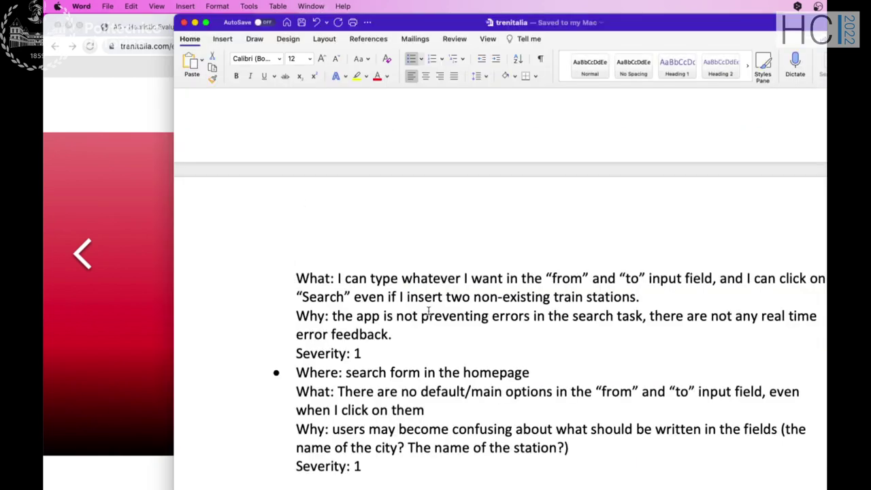
scroll(428, 347, "down", 2)
left_click(371, 436)
triple_click(371, 436)
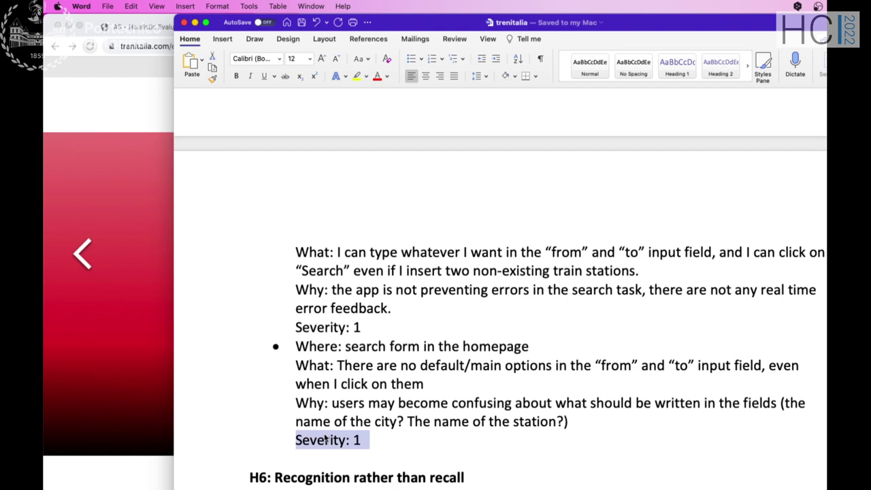
scroll(325, 440, "down", 5)
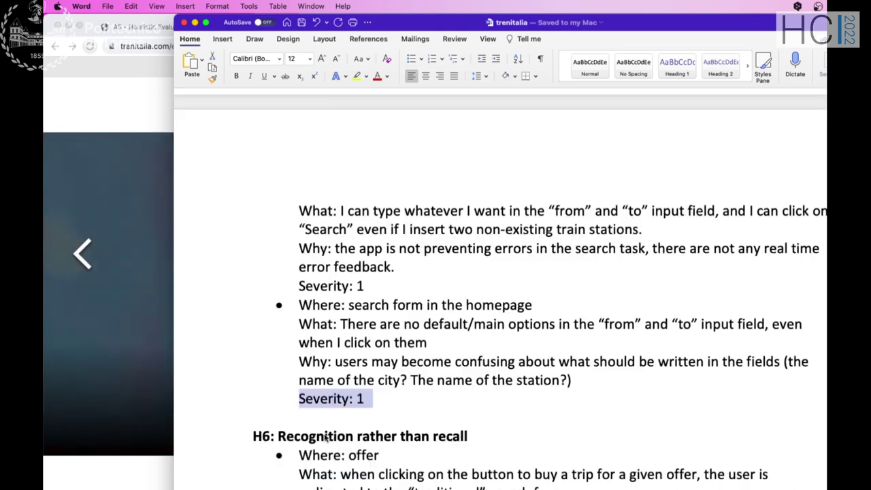
scroll(325, 434, "down", 2)
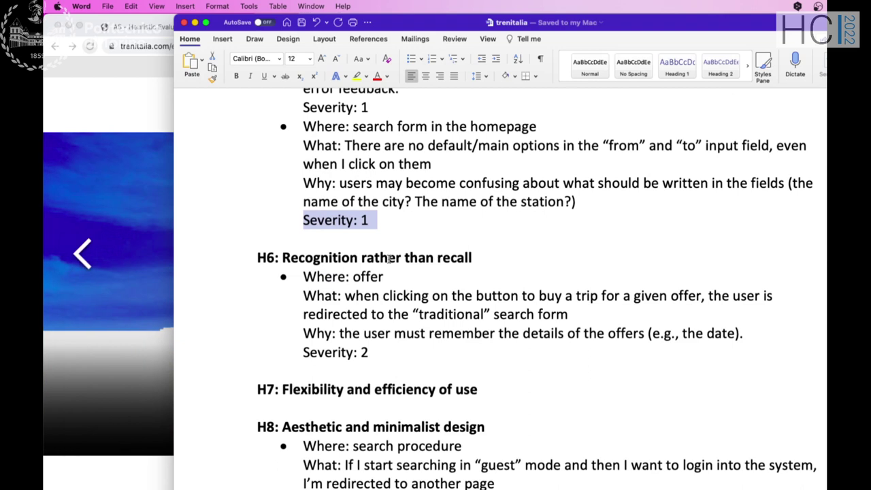
Step: Switch to Chrome, reopen the Trenitalia homepage and open the Group Travel offer
left_click(98, 243)
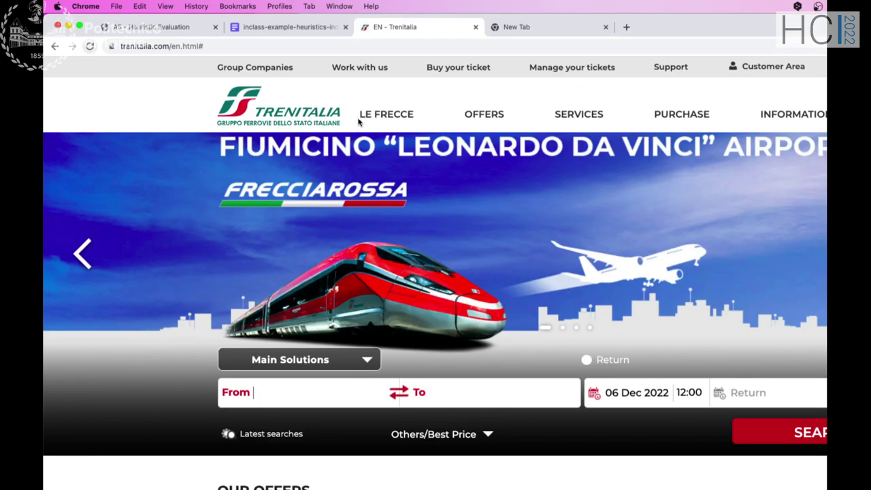
left_click(282, 113)
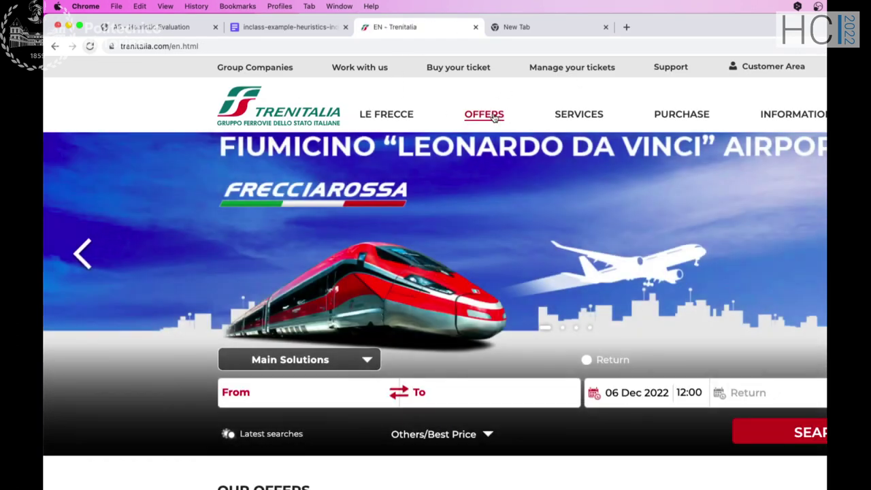
left_click(488, 115)
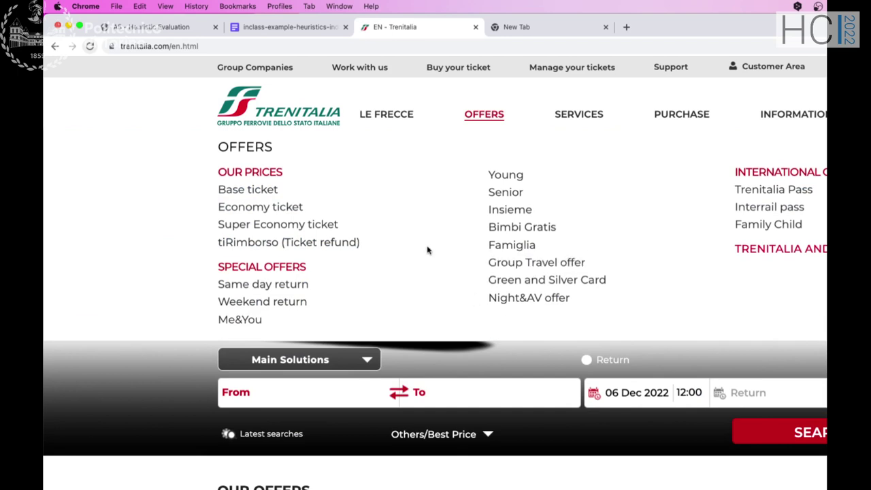
left_click(495, 269)
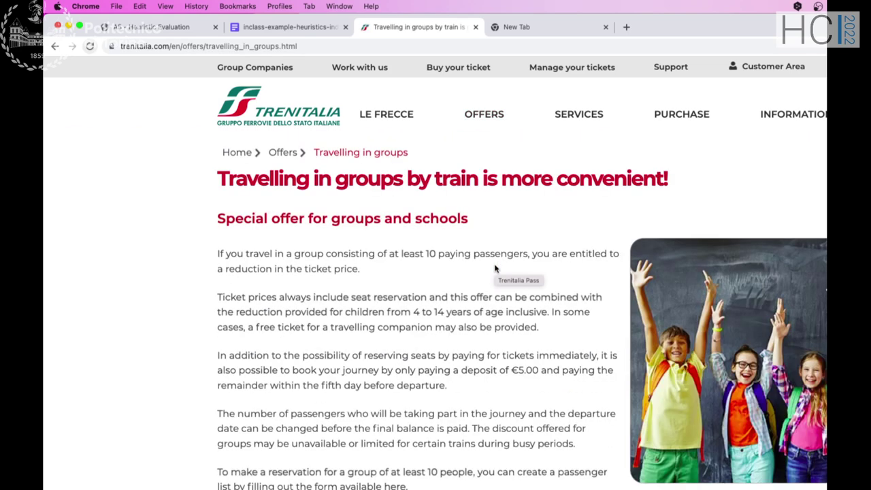
Step: Expand the Estimates, School trips and Travel on regional trains sections of the group travel page and look through their details
scroll(496, 269, "down", 5)
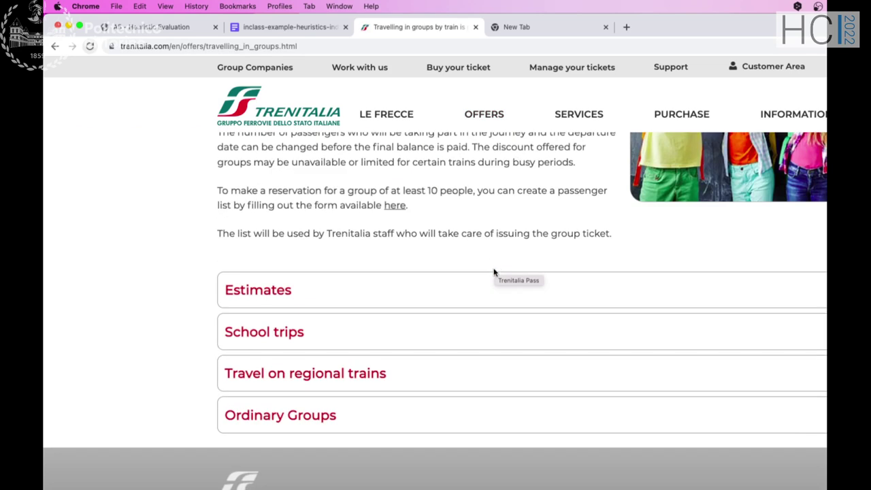
left_click(490, 291)
scroll(487, 313, "down", 2)
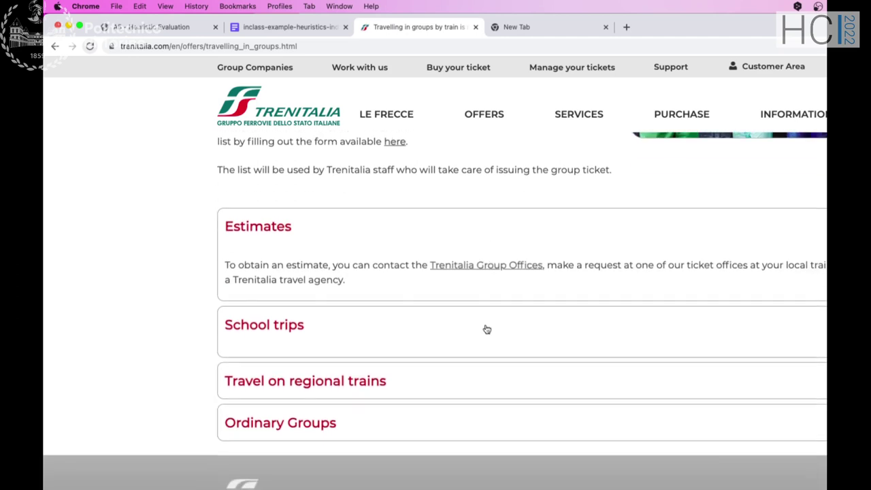
left_click(487, 329)
scroll(477, 354, "down", 2)
left_click(457, 381)
scroll(443, 395, "down", 1)
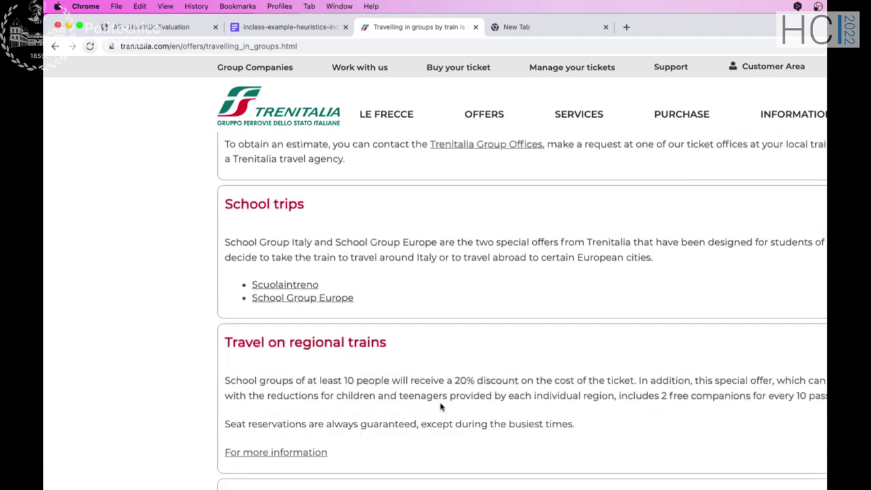
scroll(441, 407, "down", 3)
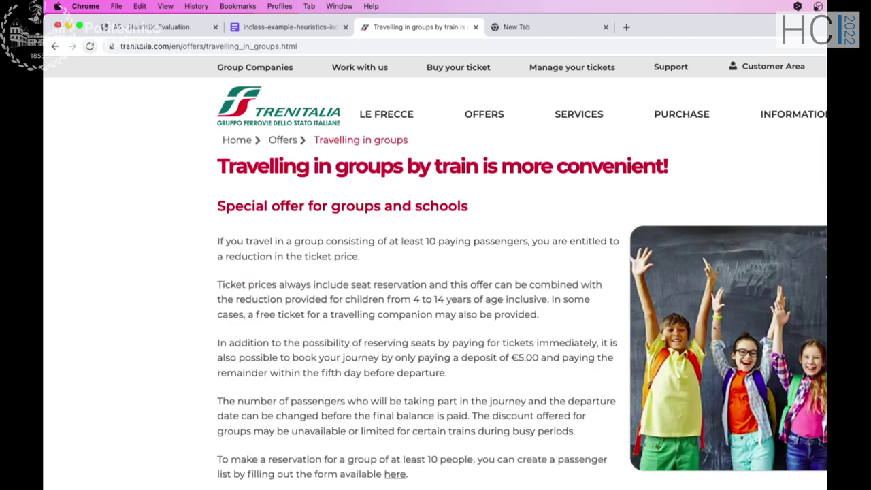
scroll(522, 313, "up", 1)
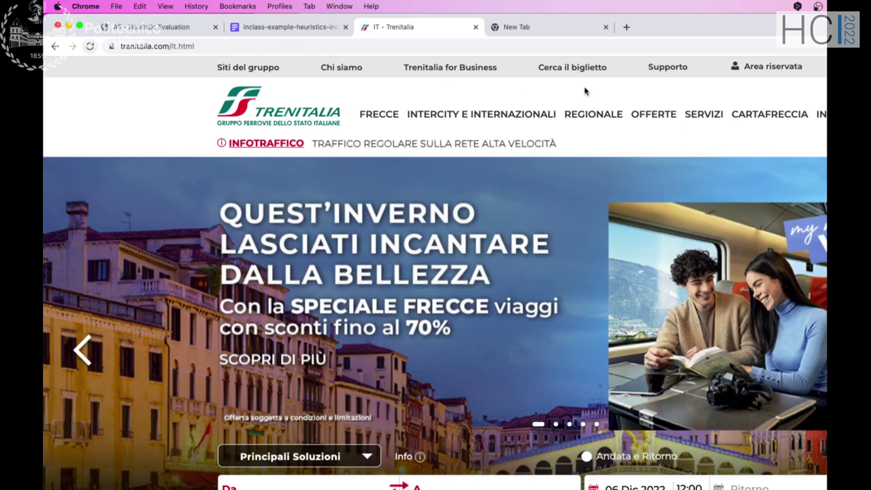
Step: On the Italian site, open the Weekend Insieme offer and follow the Christmas markets page's "Acquista il viaggio" to the regional search form
left_click(654, 117)
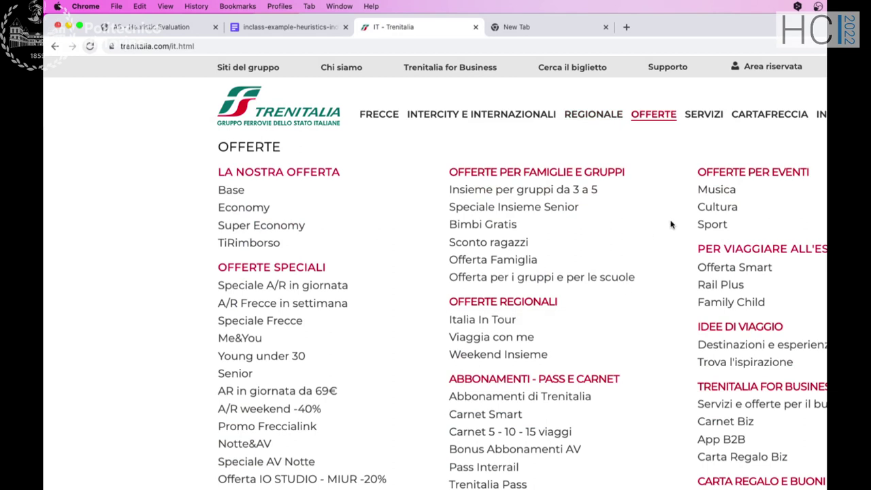
left_click(527, 355)
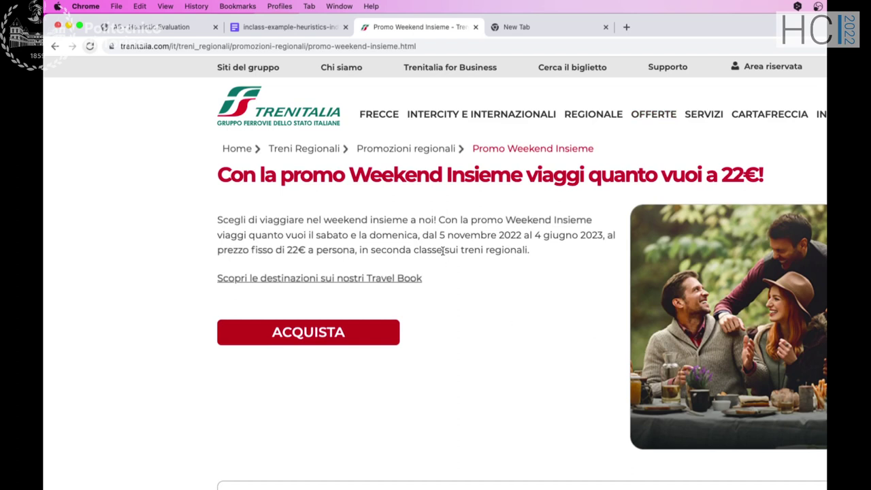
left_click(281, 340)
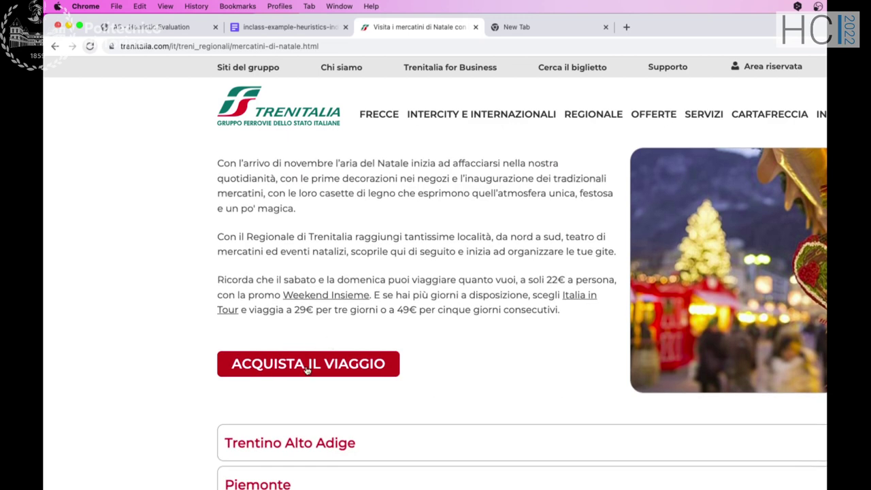
left_click(307, 368)
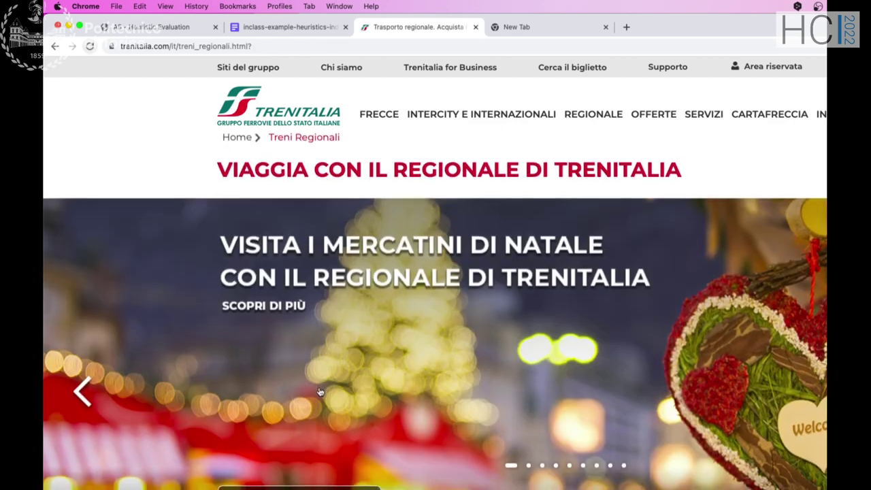
scroll(320, 392, "down", 3)
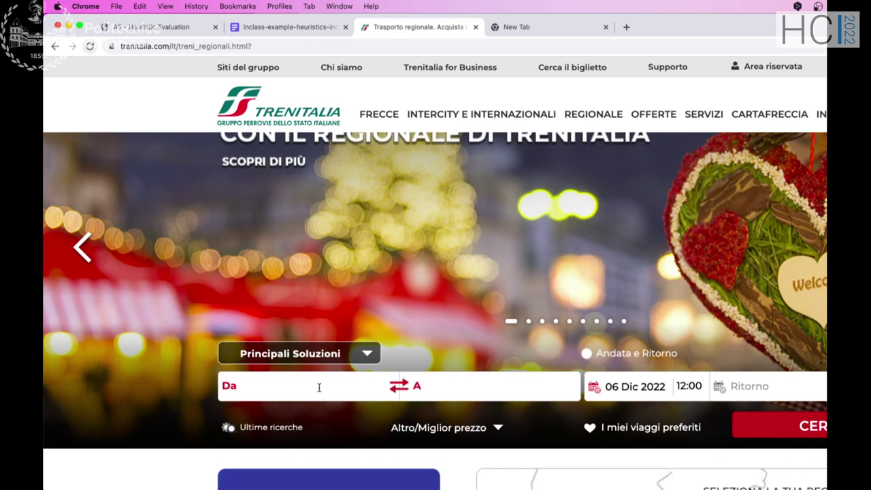
scroll(319, 387, "down", 1)
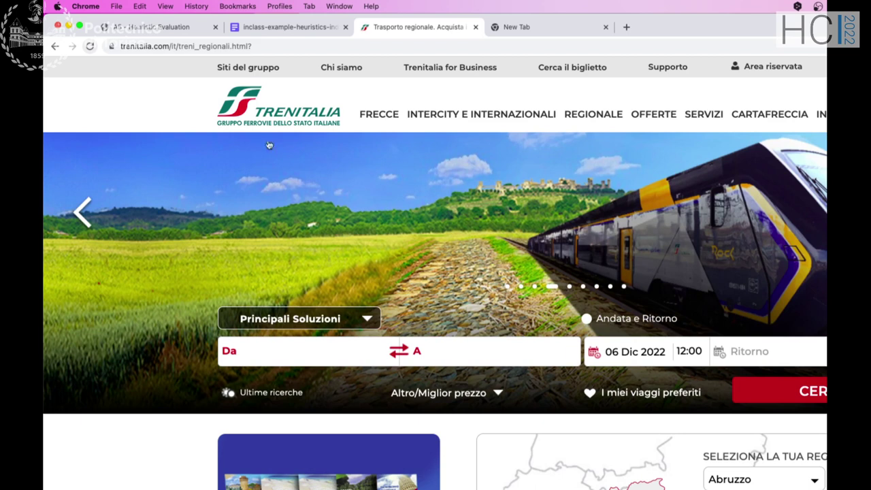
Step: Check the in-class heuristics document and view the heuristics and severity rating tables in the A5 - Heuristic Evaluation PDF
left_click(272, 30)
scroll(411, 326, "down", 1)
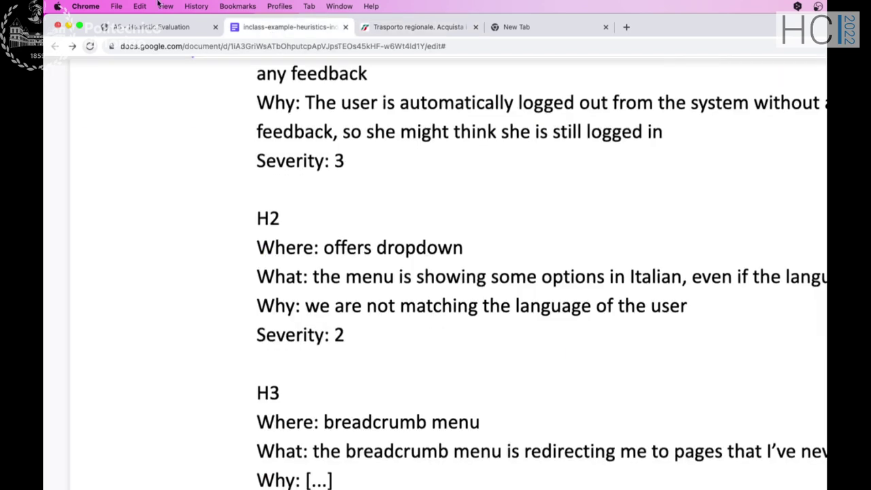
left_click(150, 28)
scroll(345, 286, "down", 2)
scroll(346, 286, "up", 4)
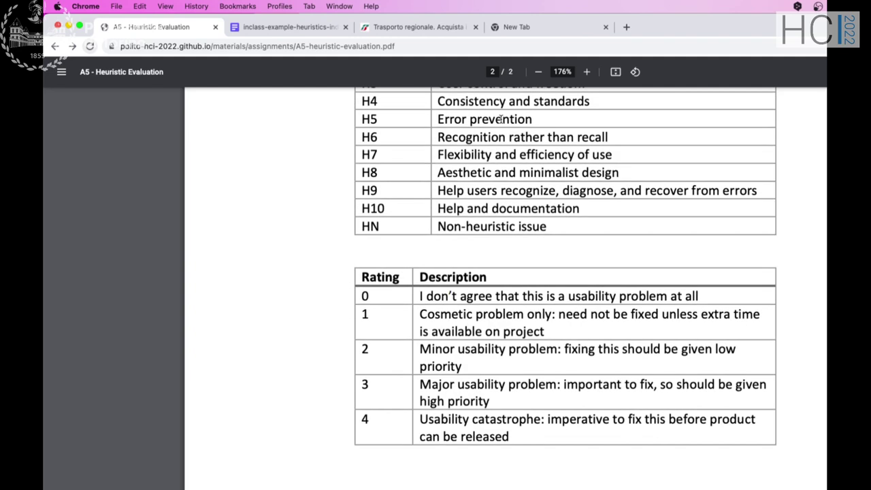
Step: Switch to the Word report, set the severity of the H6 offer violation to 3 and select the H7 heading
key("super+Tab")
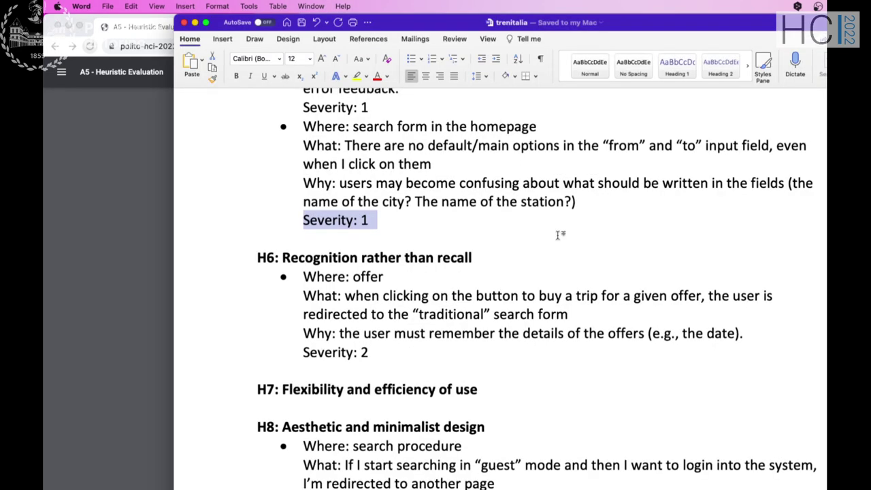
scroll(545, 251, "down", 2)
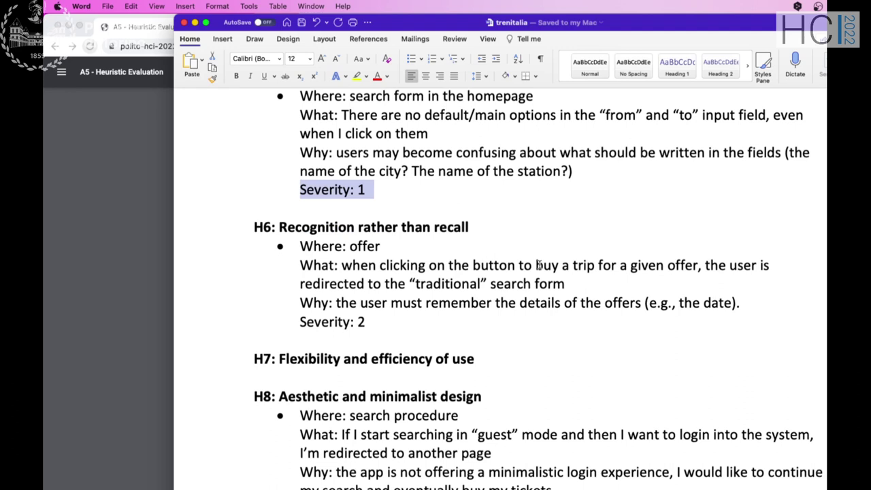
scroll(463, 293, "left", 2)
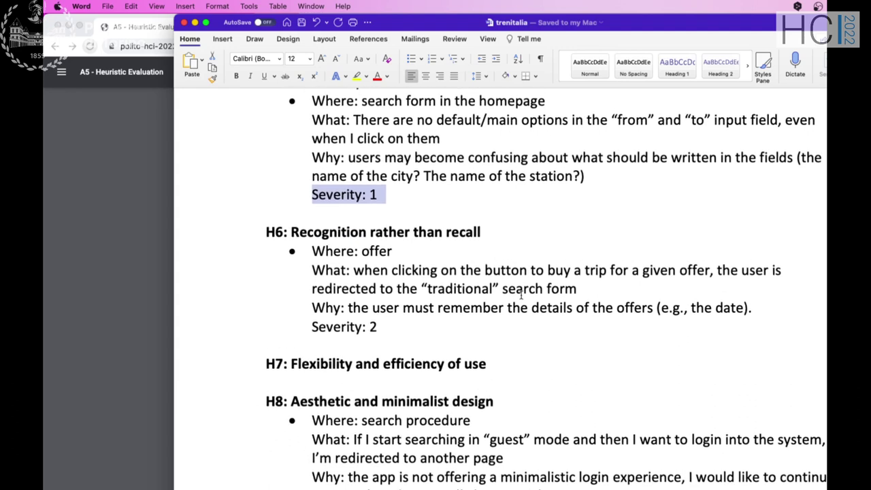
left_click(383, 323)
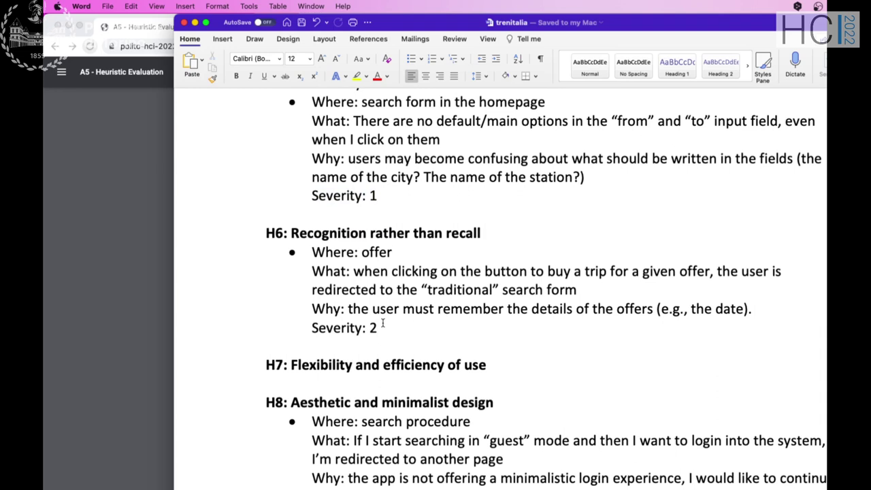
key("BackSpace")
type("3")
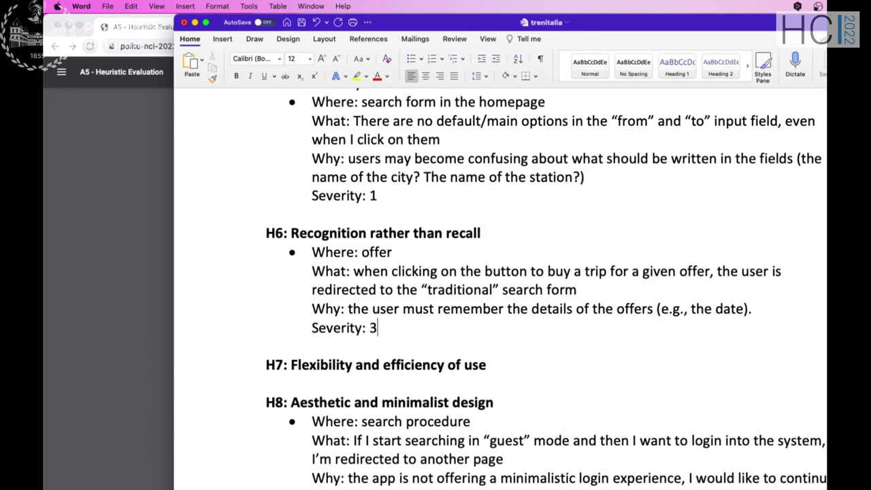
left_click_drag(268, 357, 246, 365)
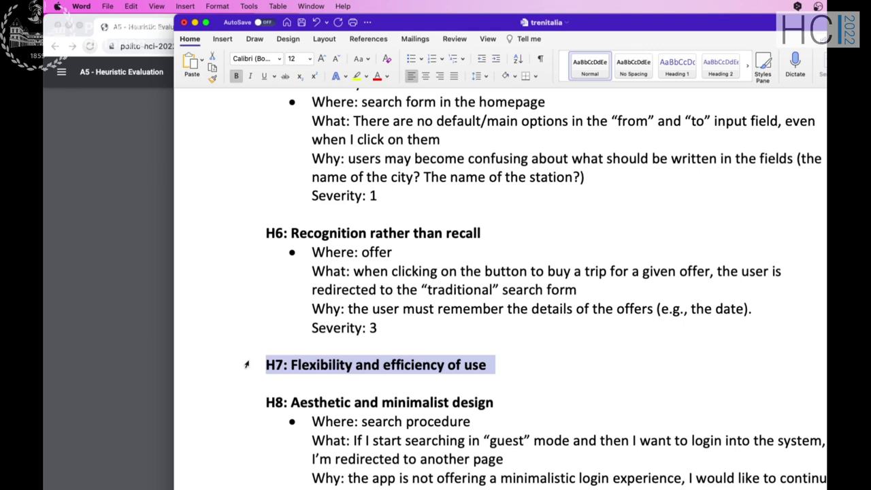
Step: Switch to Chrome, open the Chat option of Trenitalia's Supporto section and look through the social customer care and online chat page
left_click(138, 32)
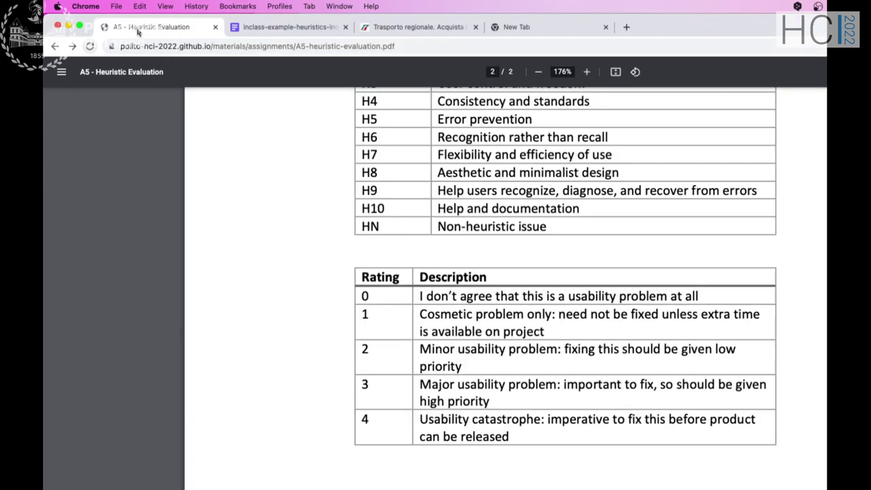
left_click(386, 27)
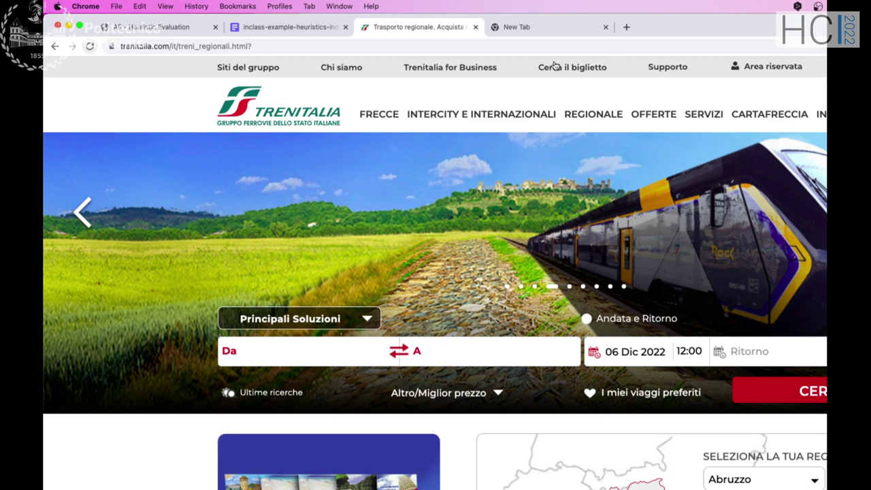
left_click(668, 66)
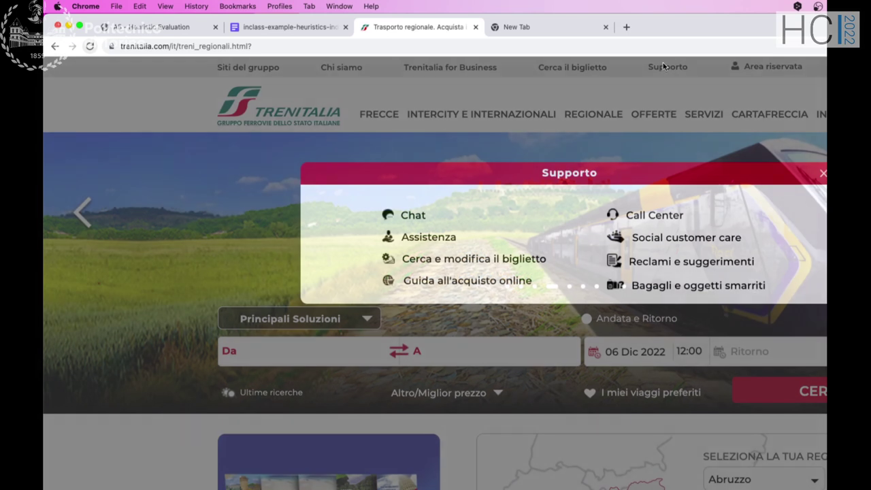
left_click(413, 216)
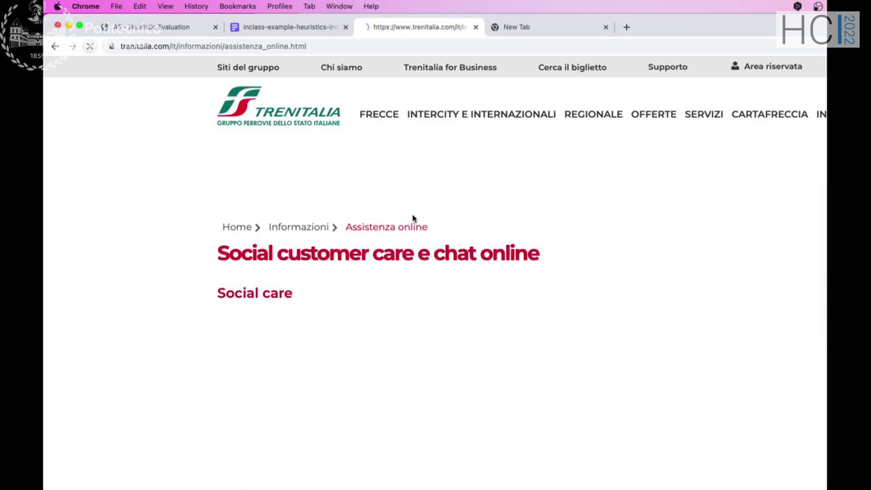
scroll(428, 328, "down", 10)
scroll(430, 330, "down", 3)
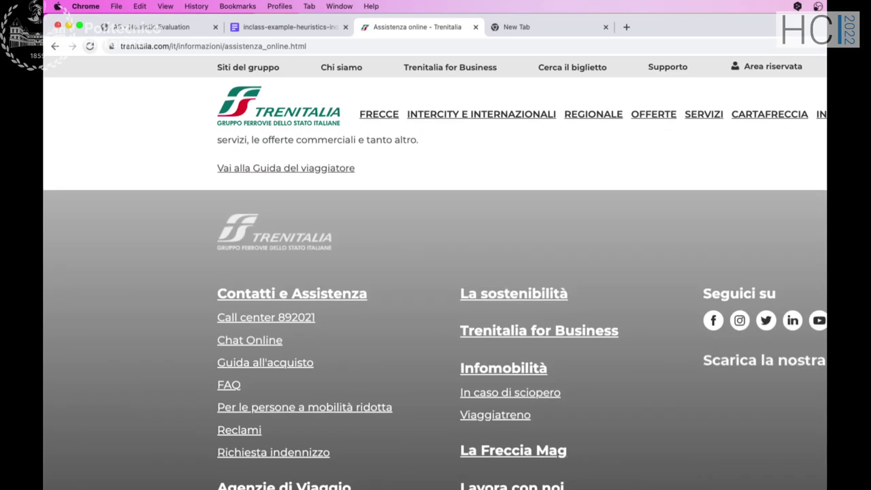
scroll(435, 311, "up", 15)
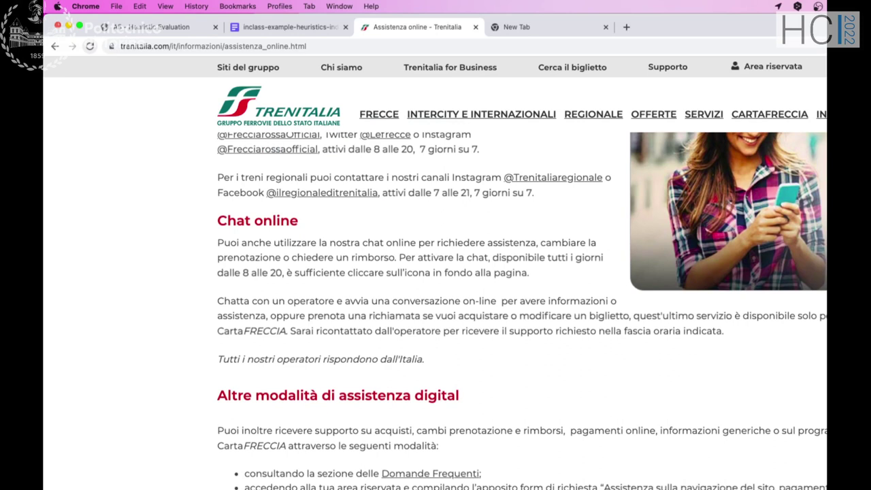
scroll(798, 343, "up", 3)
scroll(798, 342, "down", 15)
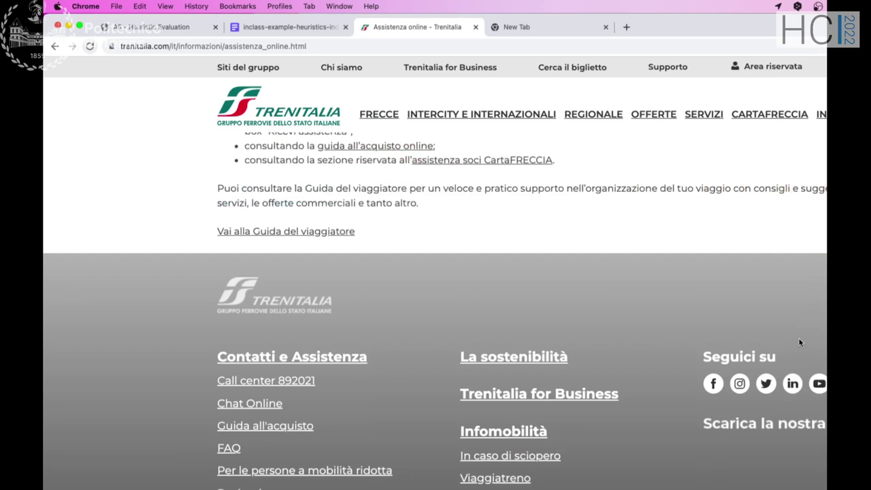
scroll(801, 343, "up", 10)
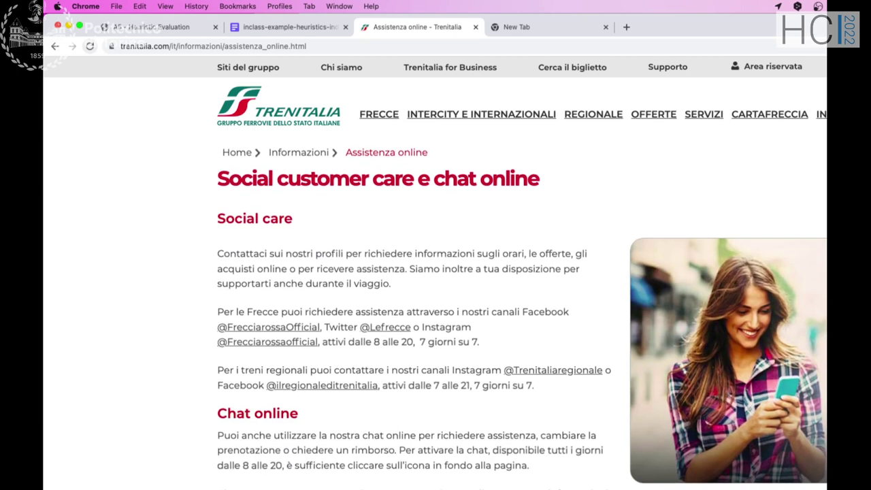
Step: Switch to the Word report, review the H8 to H10 violations and highlight the H10 chat support violation's What, Why and Severity lines
key("super+Tab")
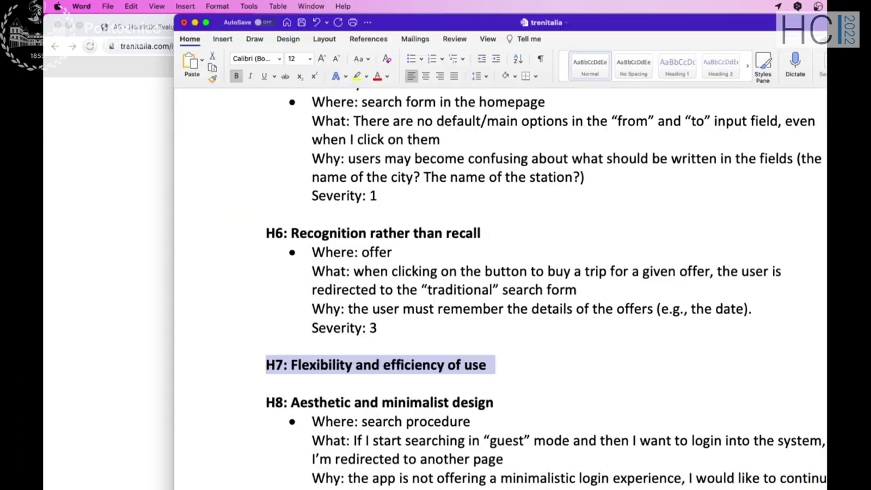
scroll(515, 331, "down", 2)
scroll(517, 335, "down", 5)
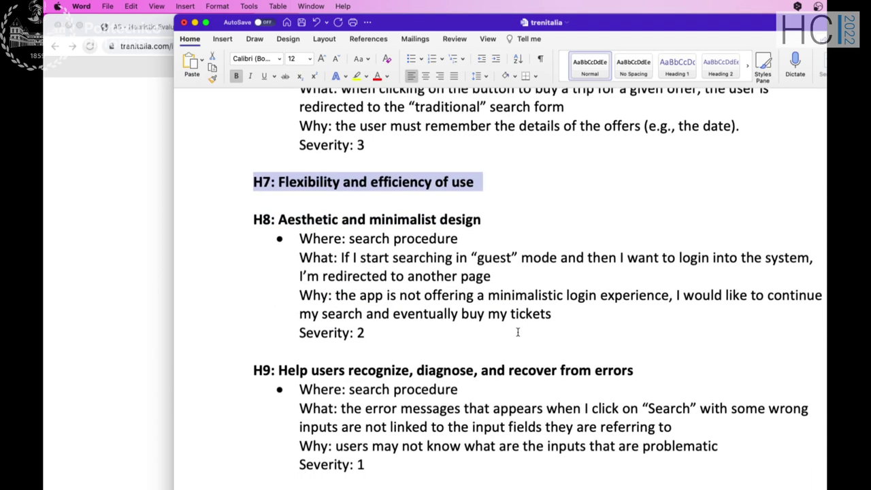
scroll(517, 331, "down", 1)
scroll(517, 332, "down", 1)
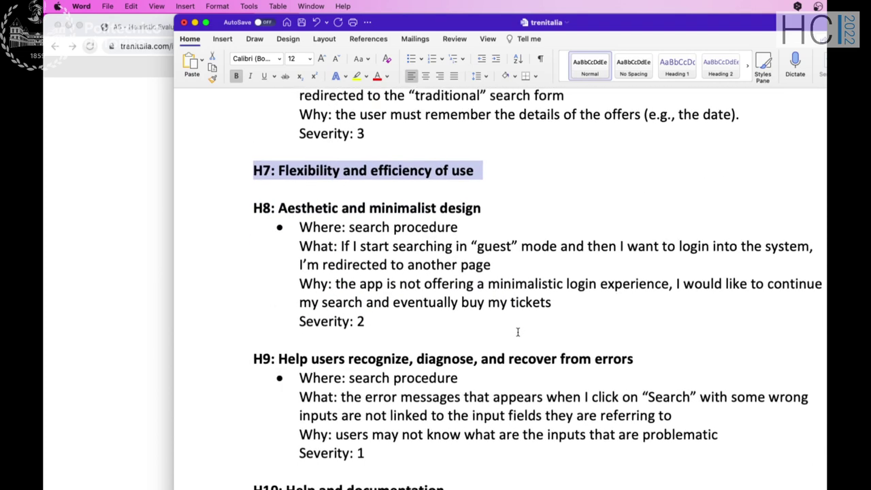
left_click(518, 332)
scroll(519, 331, "down", 4)
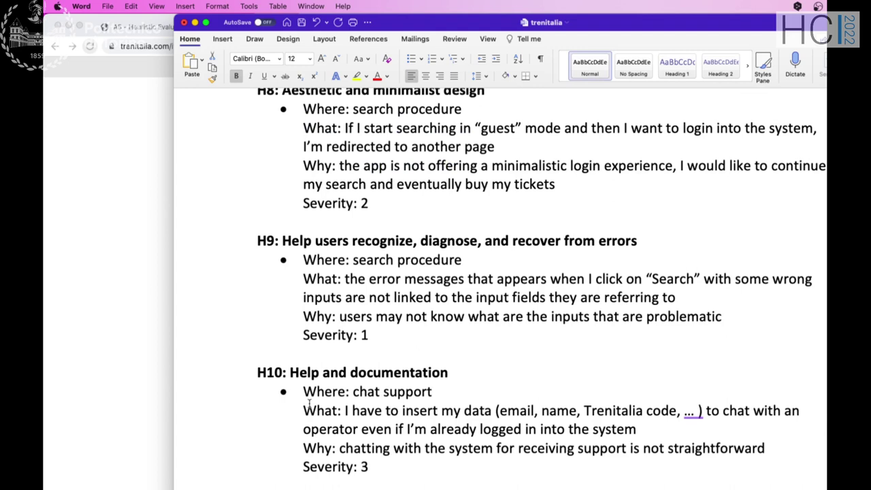
left_click_drag(299, 405, 390, 465)
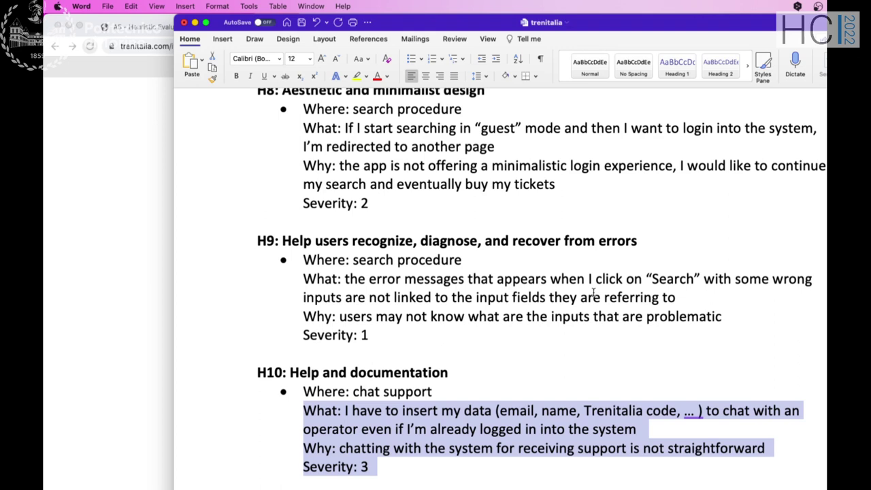
Step: Switch back to Chrome and log in to Trenitalia's Area riservata with the user code and account password
key("super+Tab")
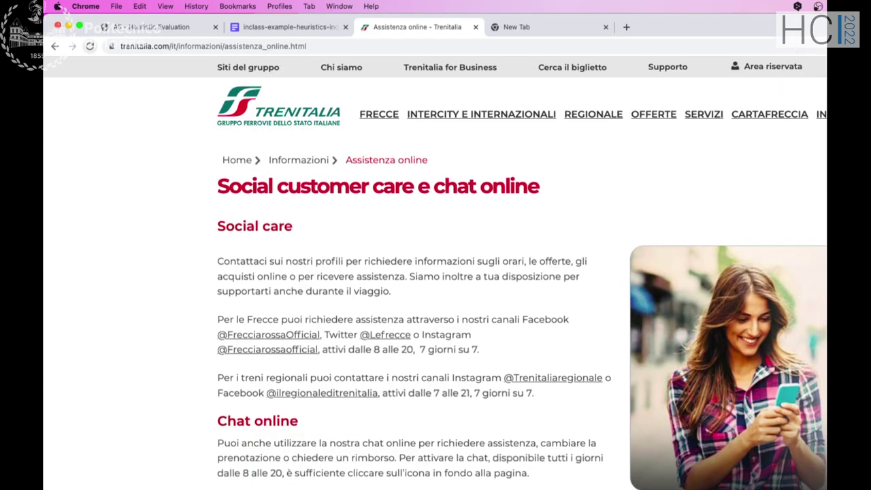
scroll(781, 75, "down", 1)
left_click(777, 68)
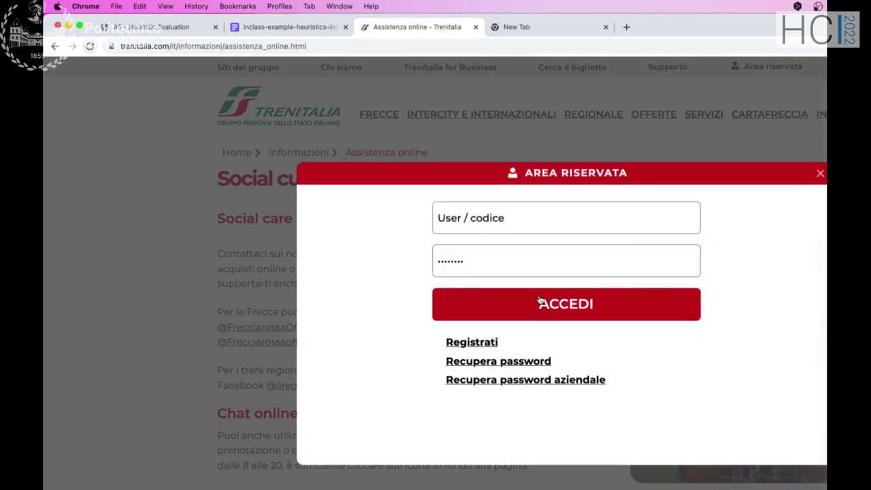
left_click(548, 227)
left_click(546, 248)
left_click(528, 304)
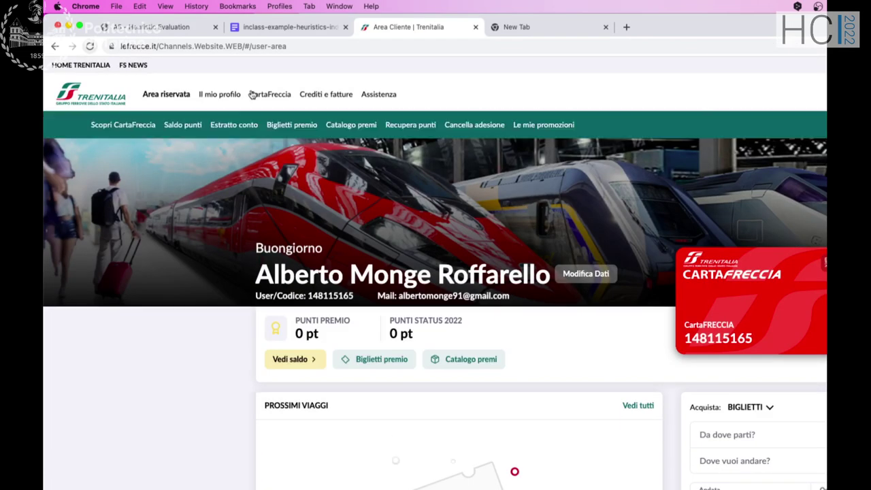
Step: From the customer area's Assistenza options, open Assistenza programma CF, return to the customer area and open Contatti
mouse_move(243, 99)
mouse_move(377, 96)
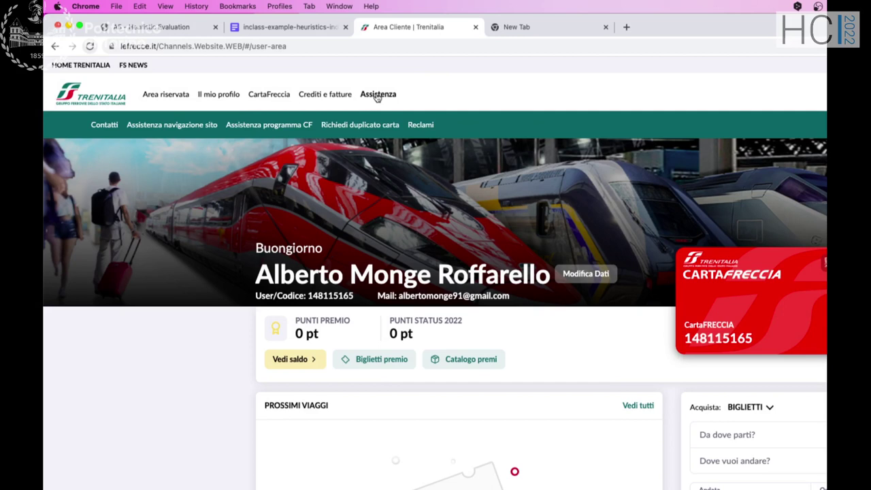
left_click(378, 97)
left_click(286, 132)
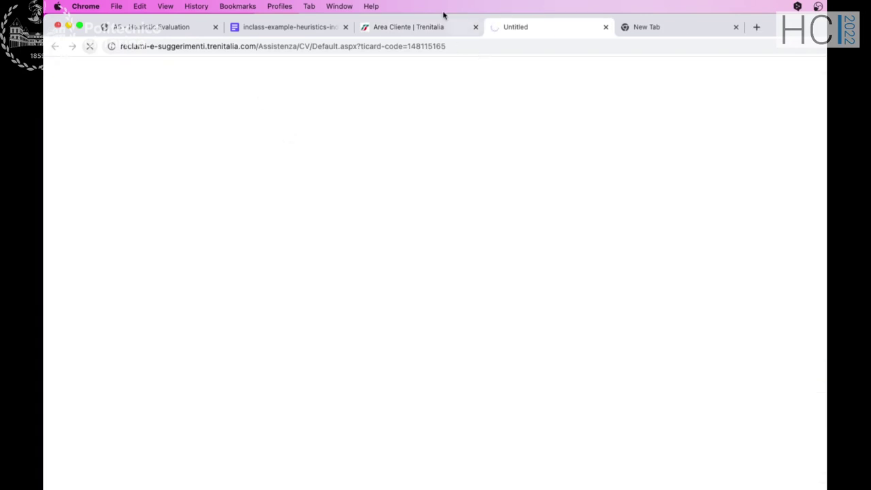
left_click(422, 26)
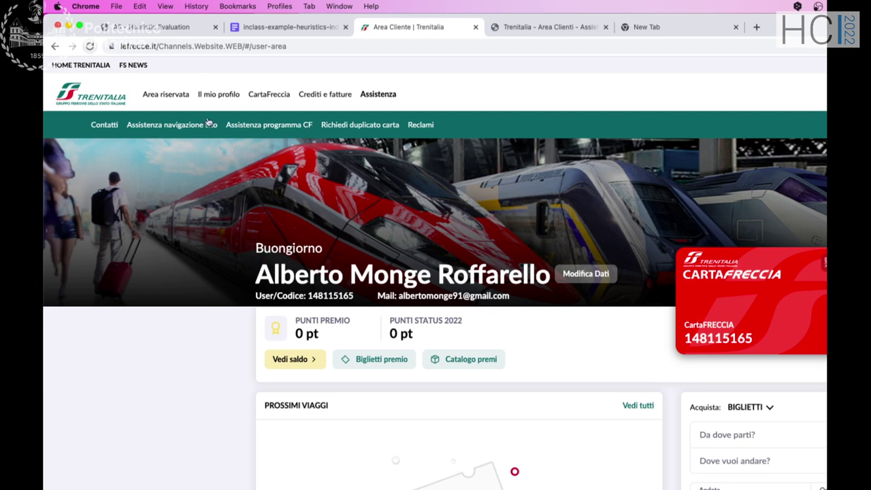
left_click(111, 126)
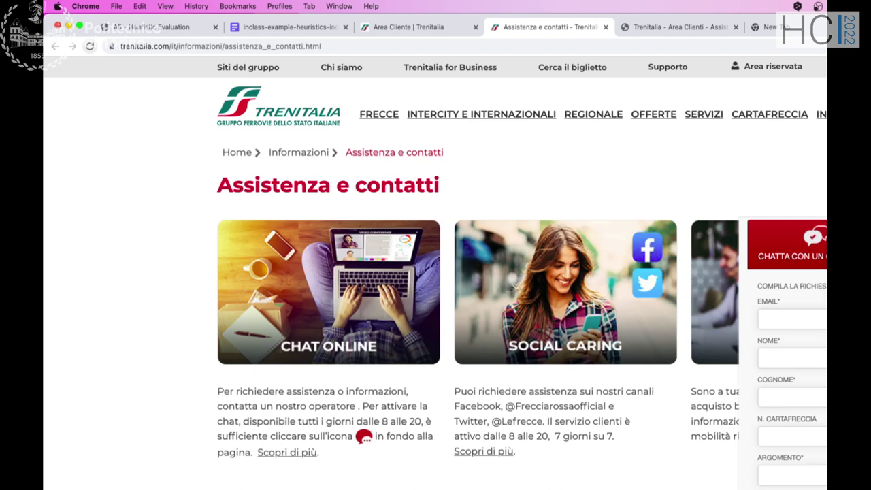
Step: Log in to the Area riservata again from the Assistenza e contatti page, filling in the user code and account password
left_click(769, 71)
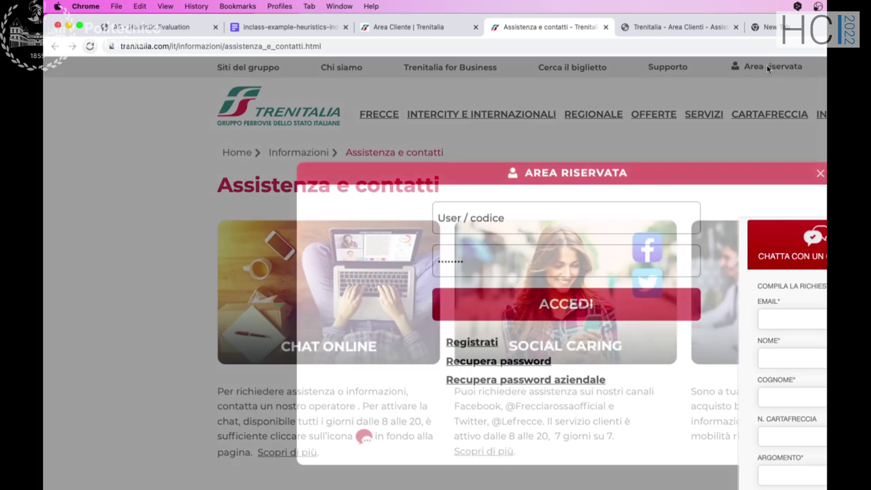
left_click(528, 213)
left_click(529, 251)
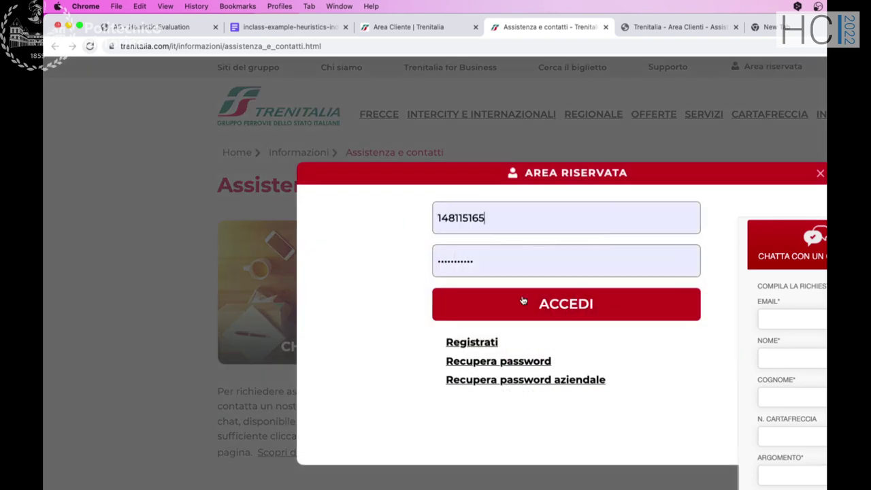
left_click(523, 304)
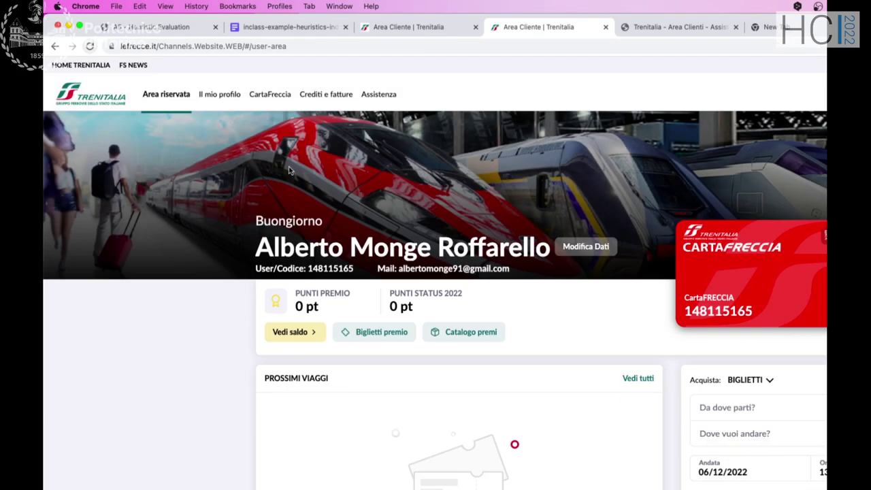
Step: Reopen the Contatti page from the Assistenza options of the logged-in customer area to examine the operator chat form
mouse_move(200, 102)
mouse_move(343, 102)
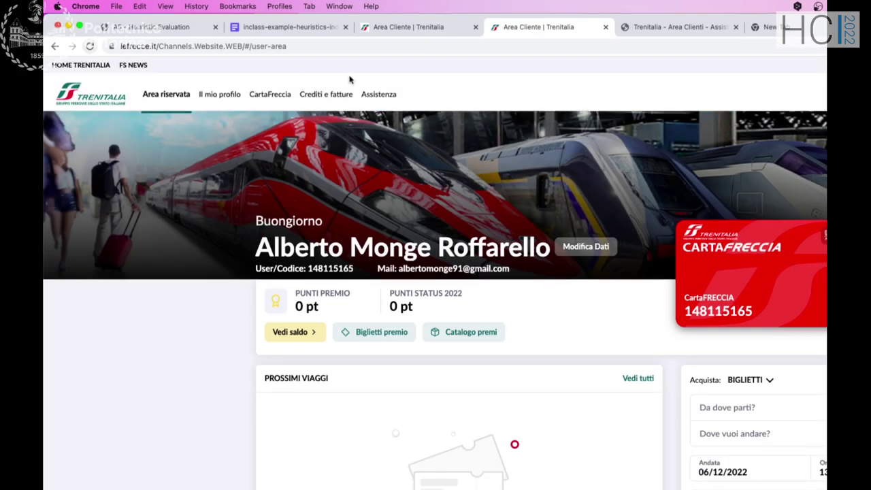
mouse_move(372, 97)
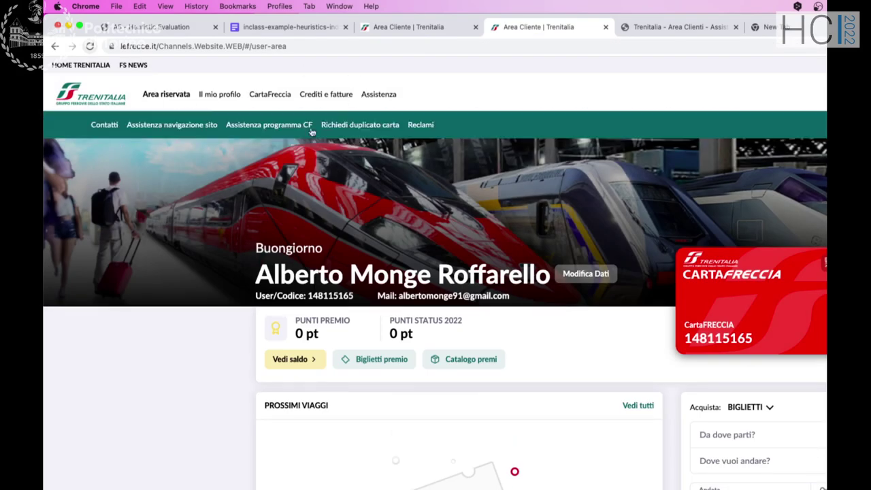
left_click(105, 127)
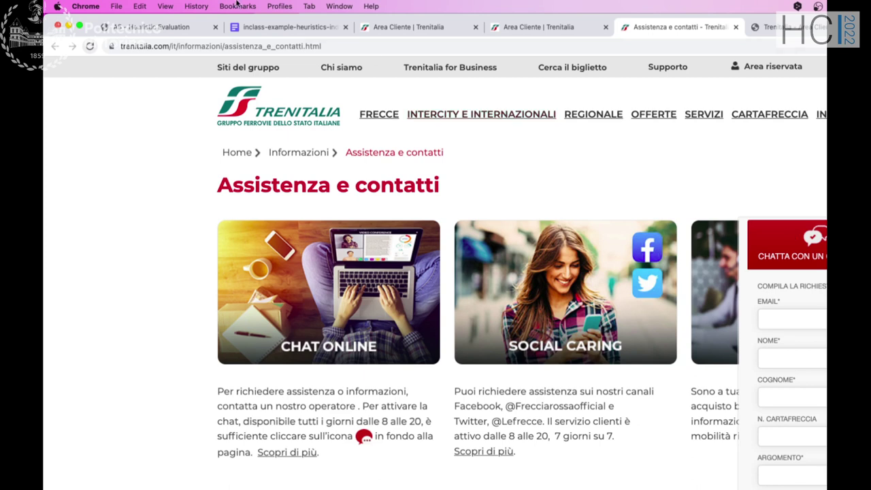
Step: Check the end of the in-class heuristics document and review the heuristics and severity rating tables in the A5 PDF
left_click(240, 28)
scroll(332, 341, "down", 5)
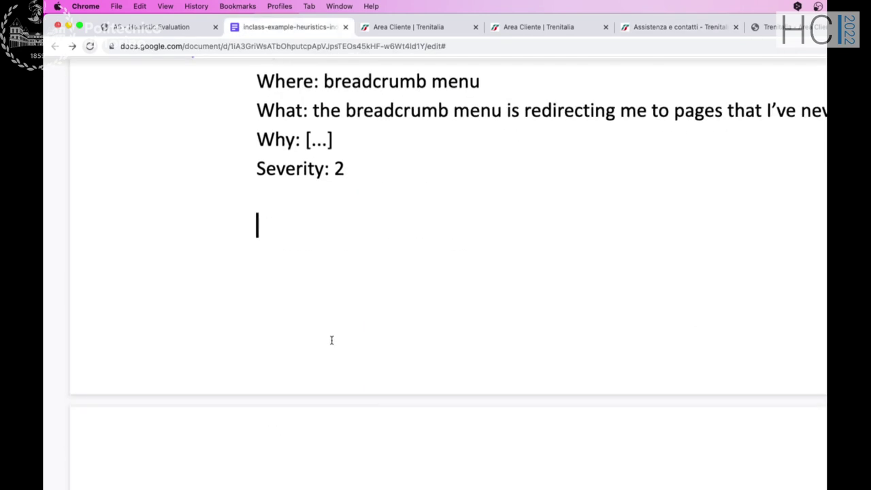
left_click(147, 28)
scroll(271, 338, "down", 1)
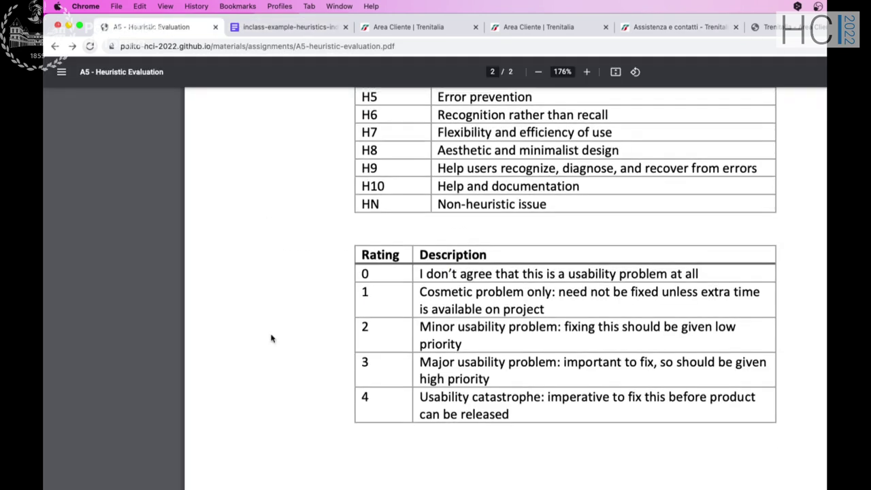
scroll(271, 339, "up", 2)
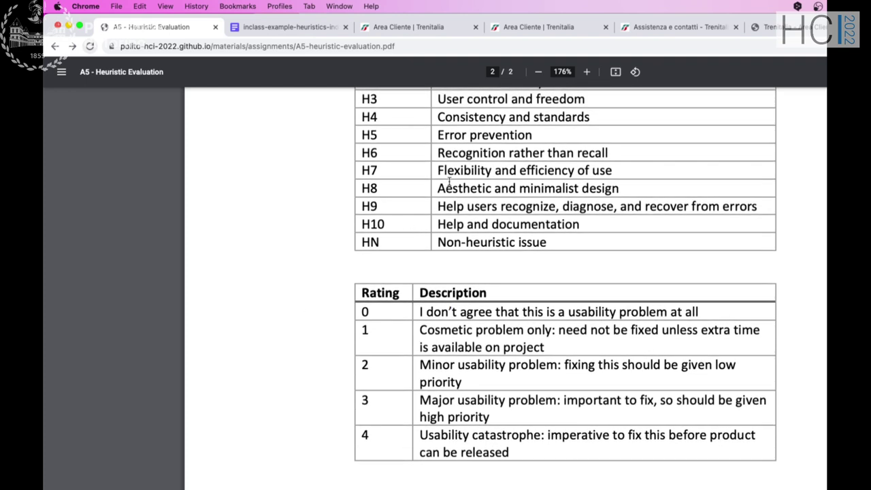
Step: Revisit the in-class heuristics document, then switch to the trenitalia Word document and select the full H9 search procedure entry for review
left_click(303, 27)
scroll(371, 244, "up", 5)
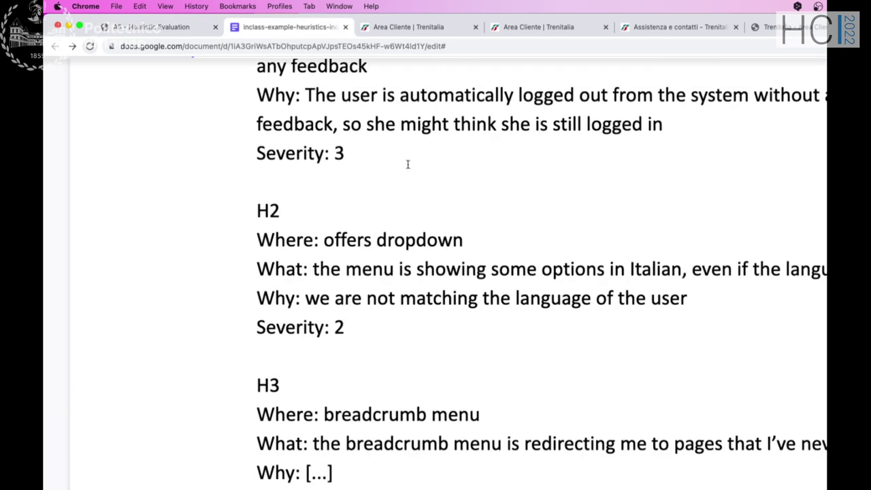
key("super+Tab")
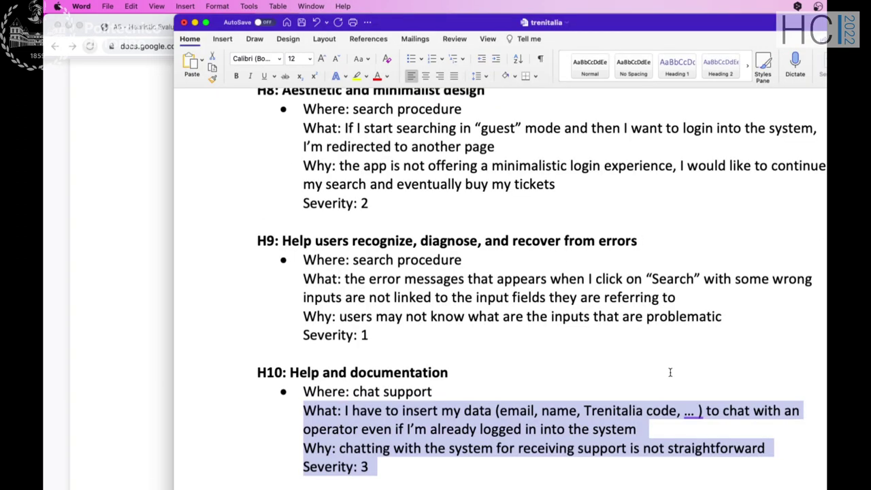
scroll(671, 375, "down", 3)
scroll(671, 375, "up", 3)
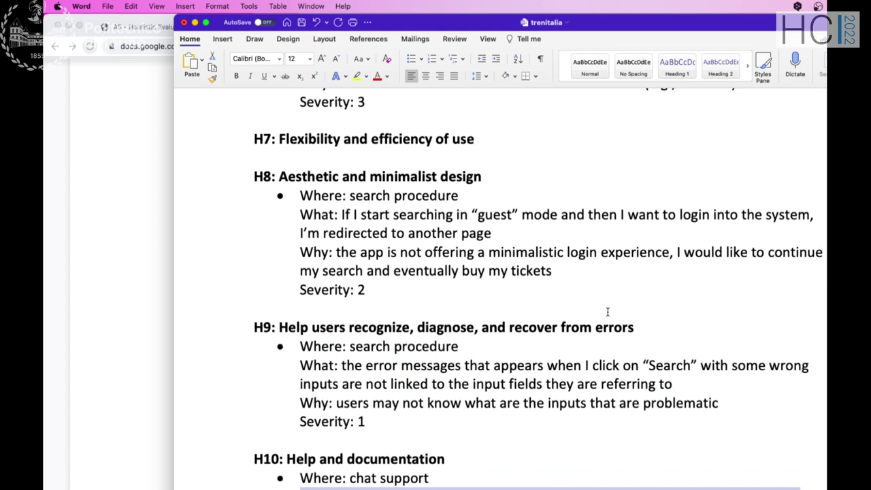
left_click_drag(299, 346, 390, 421)
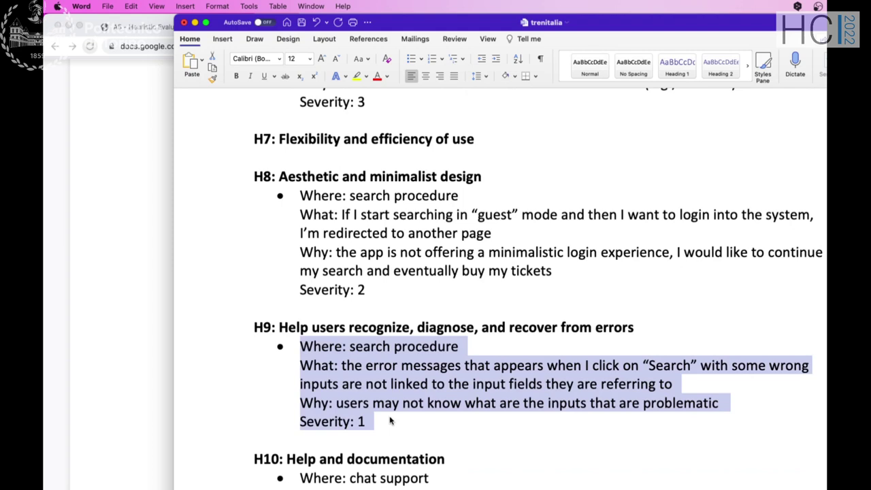
scroll(392, 416, "down", 1)
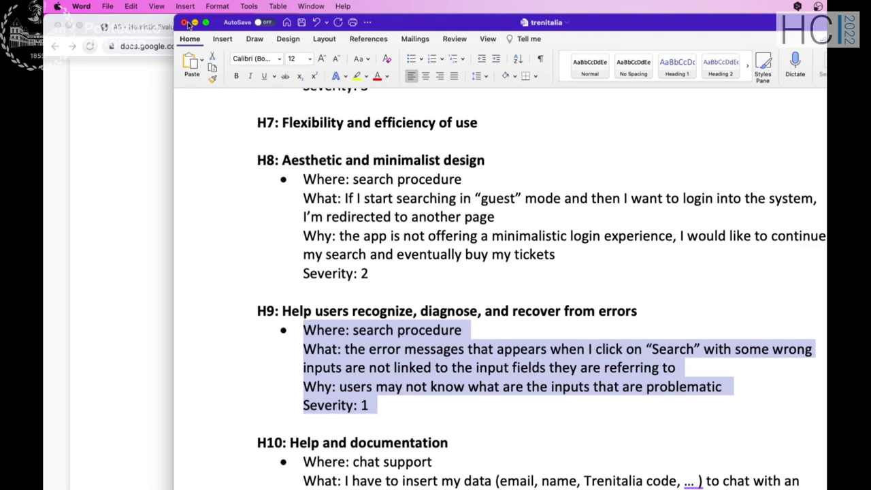
left_click(818, 7)
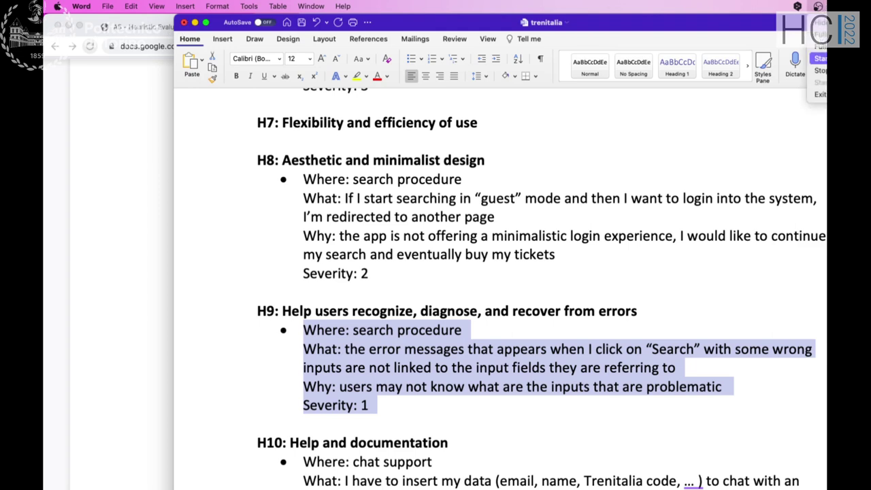